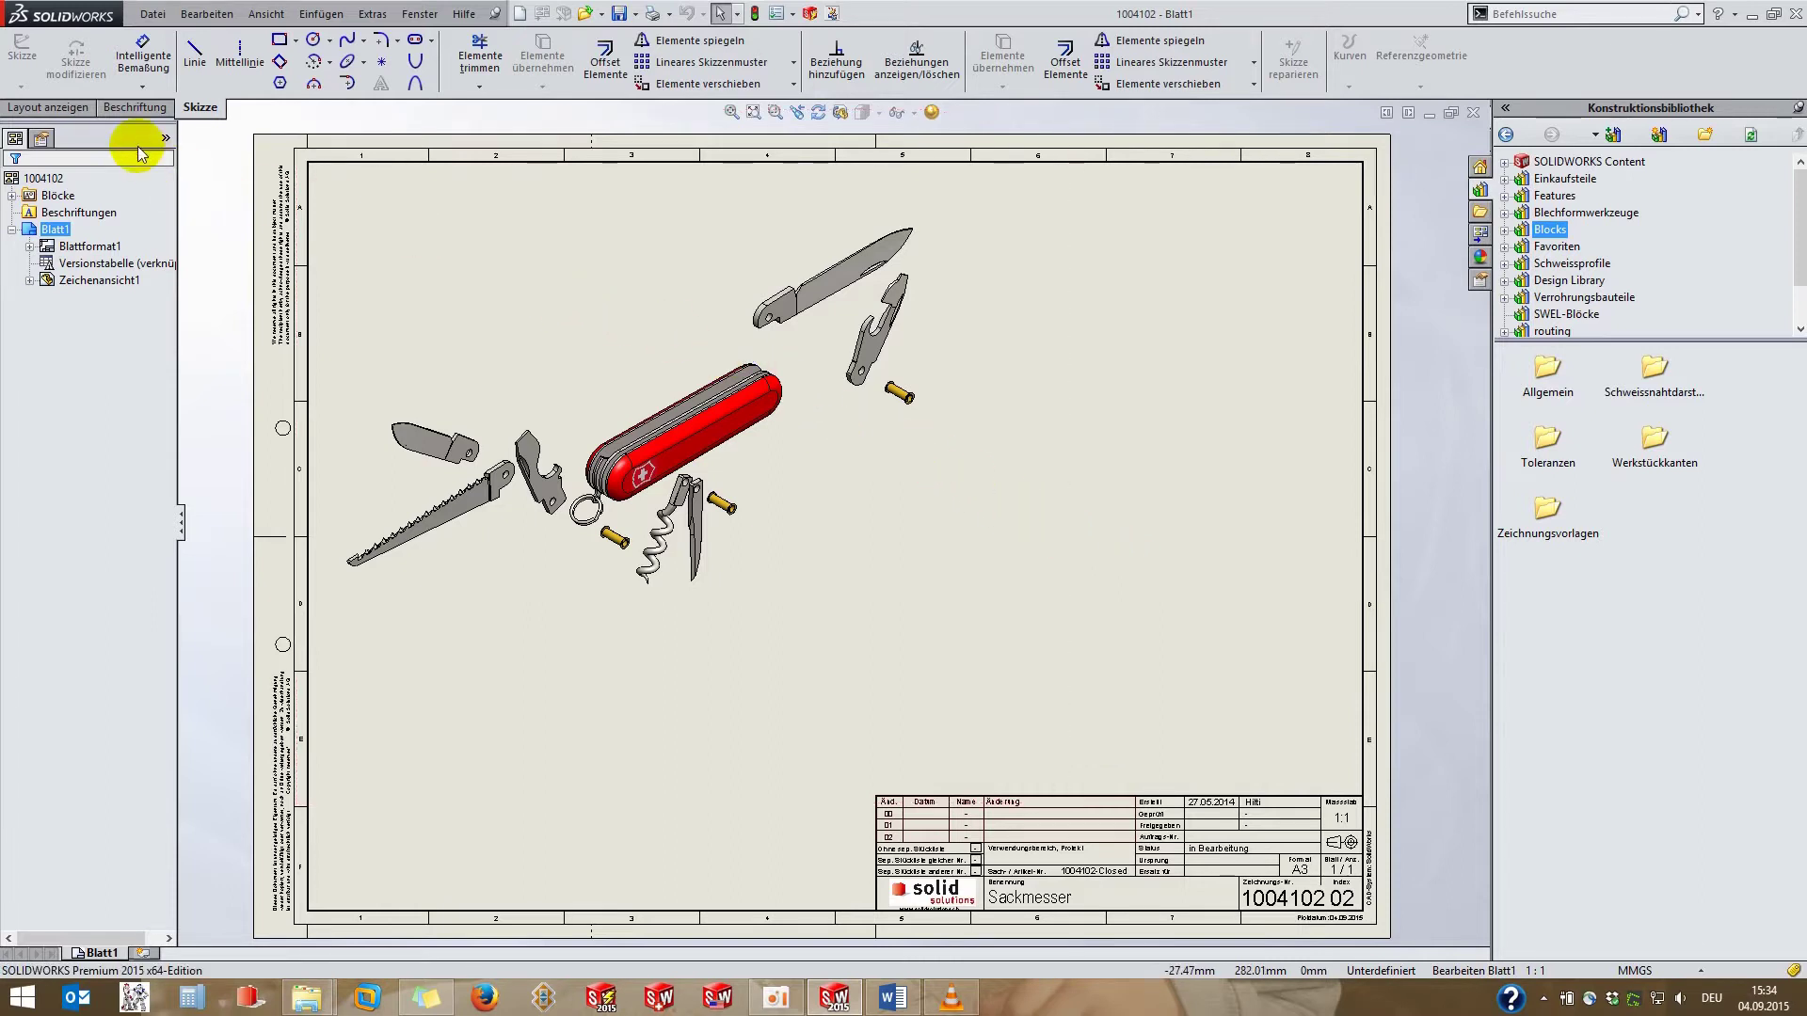
Switch the CommandManager to the Beschriftung annotation tools for the exploded knife drawing.
{"action": "left_click", "coordinate": [127, 109]}
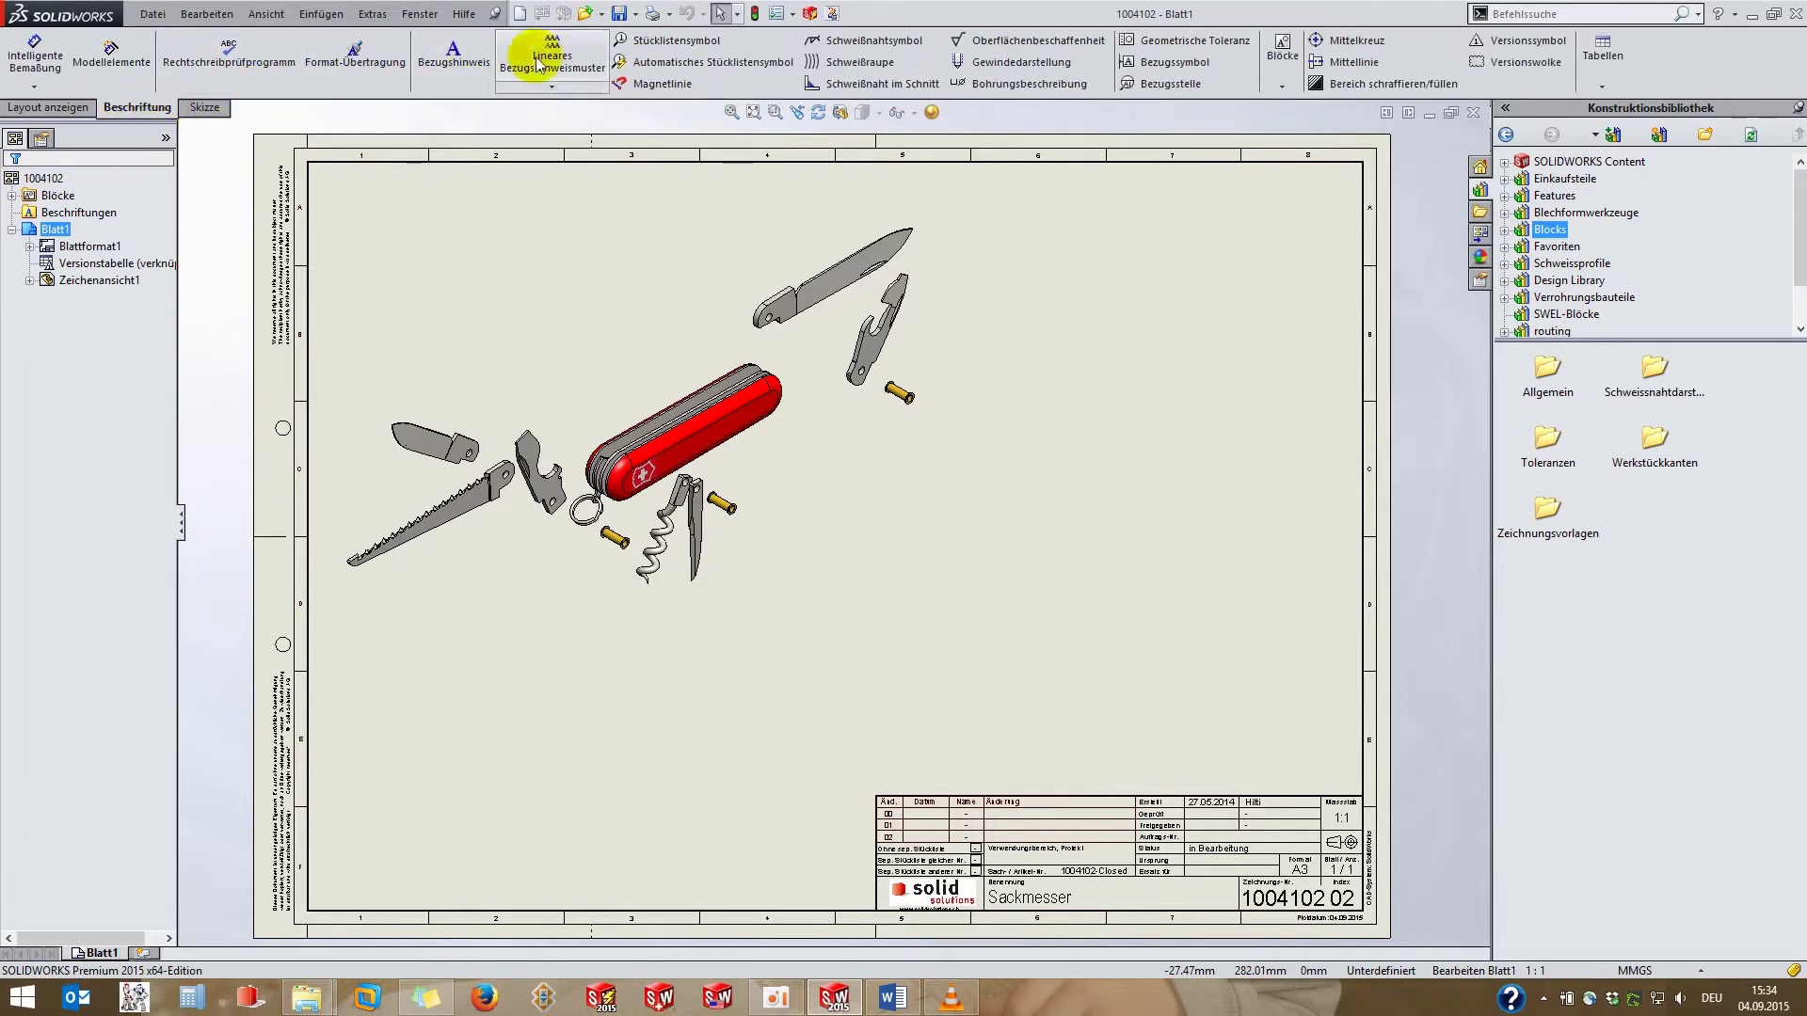
Add BOM balloons to the large blade (3), bottle opener (8), pin (10) and red handle (1).
{"action": "left_click", "coordinate": [638, 43]}
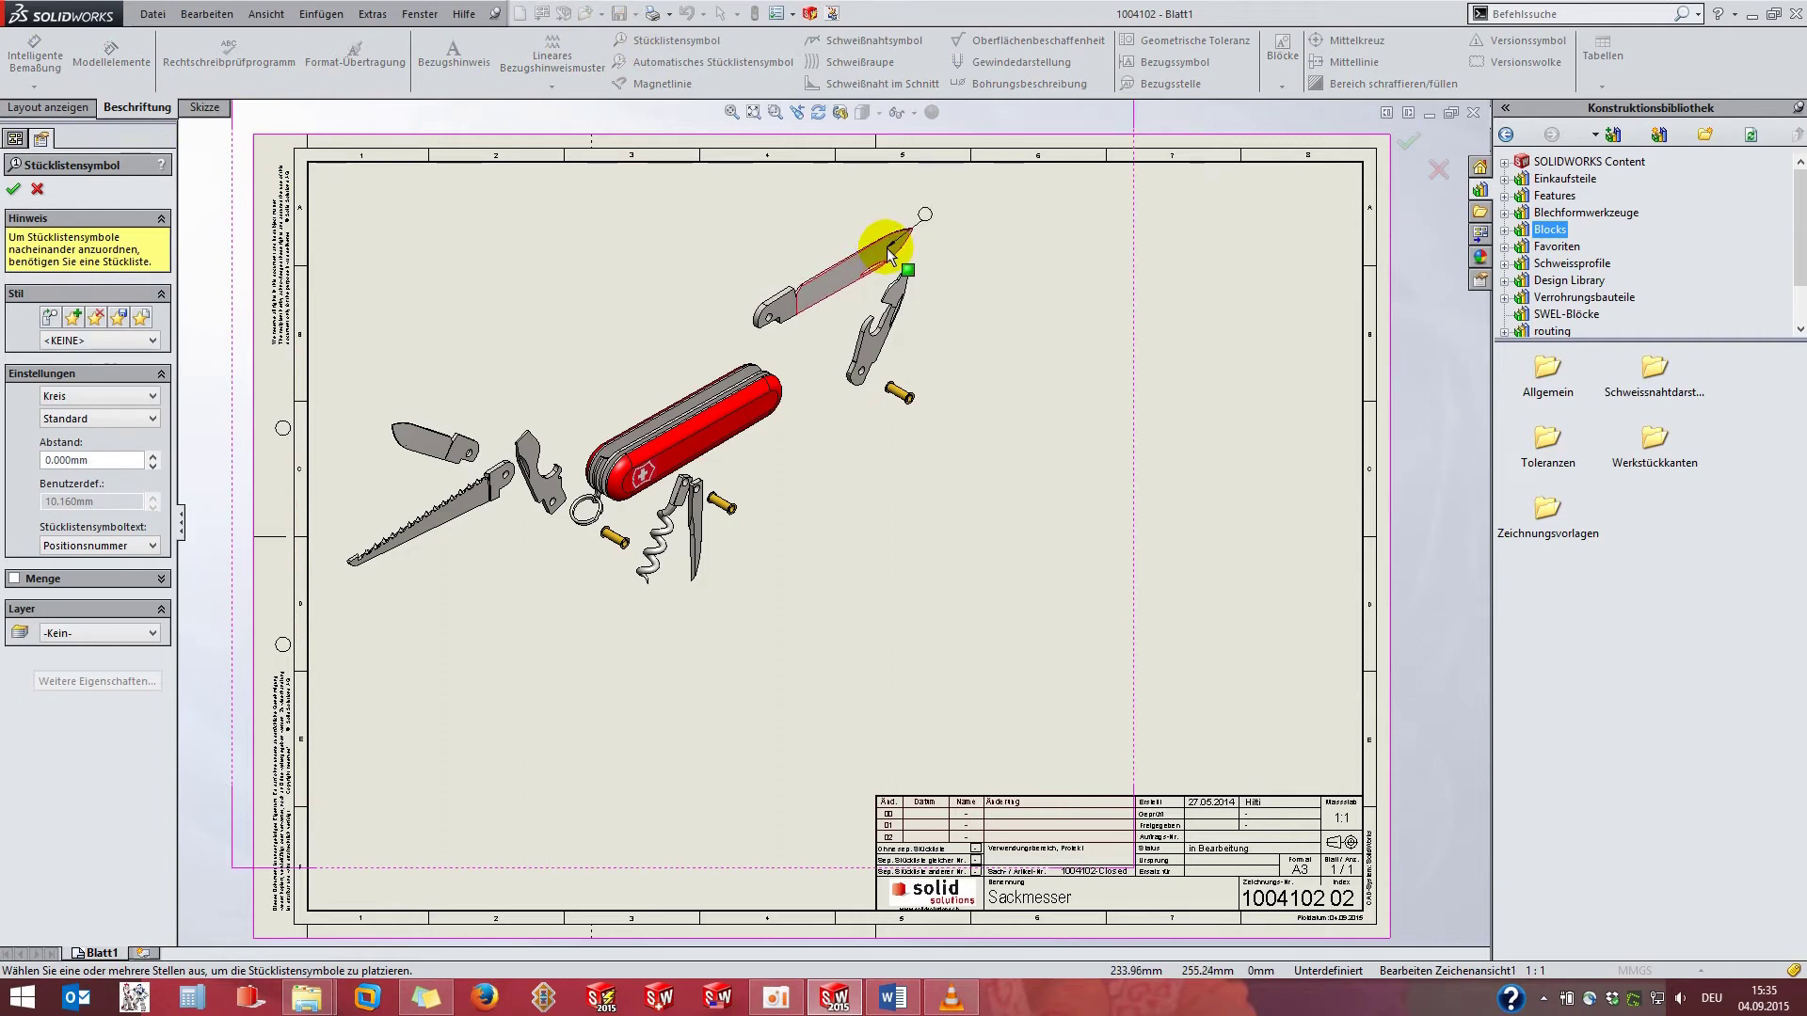
{"action": "left_click", "coordinate": [1092, 277]}
{"action": "left_click", "coordinate": [901, 292]}
{"action": "left_click", "coordinate": [1068, 332]}
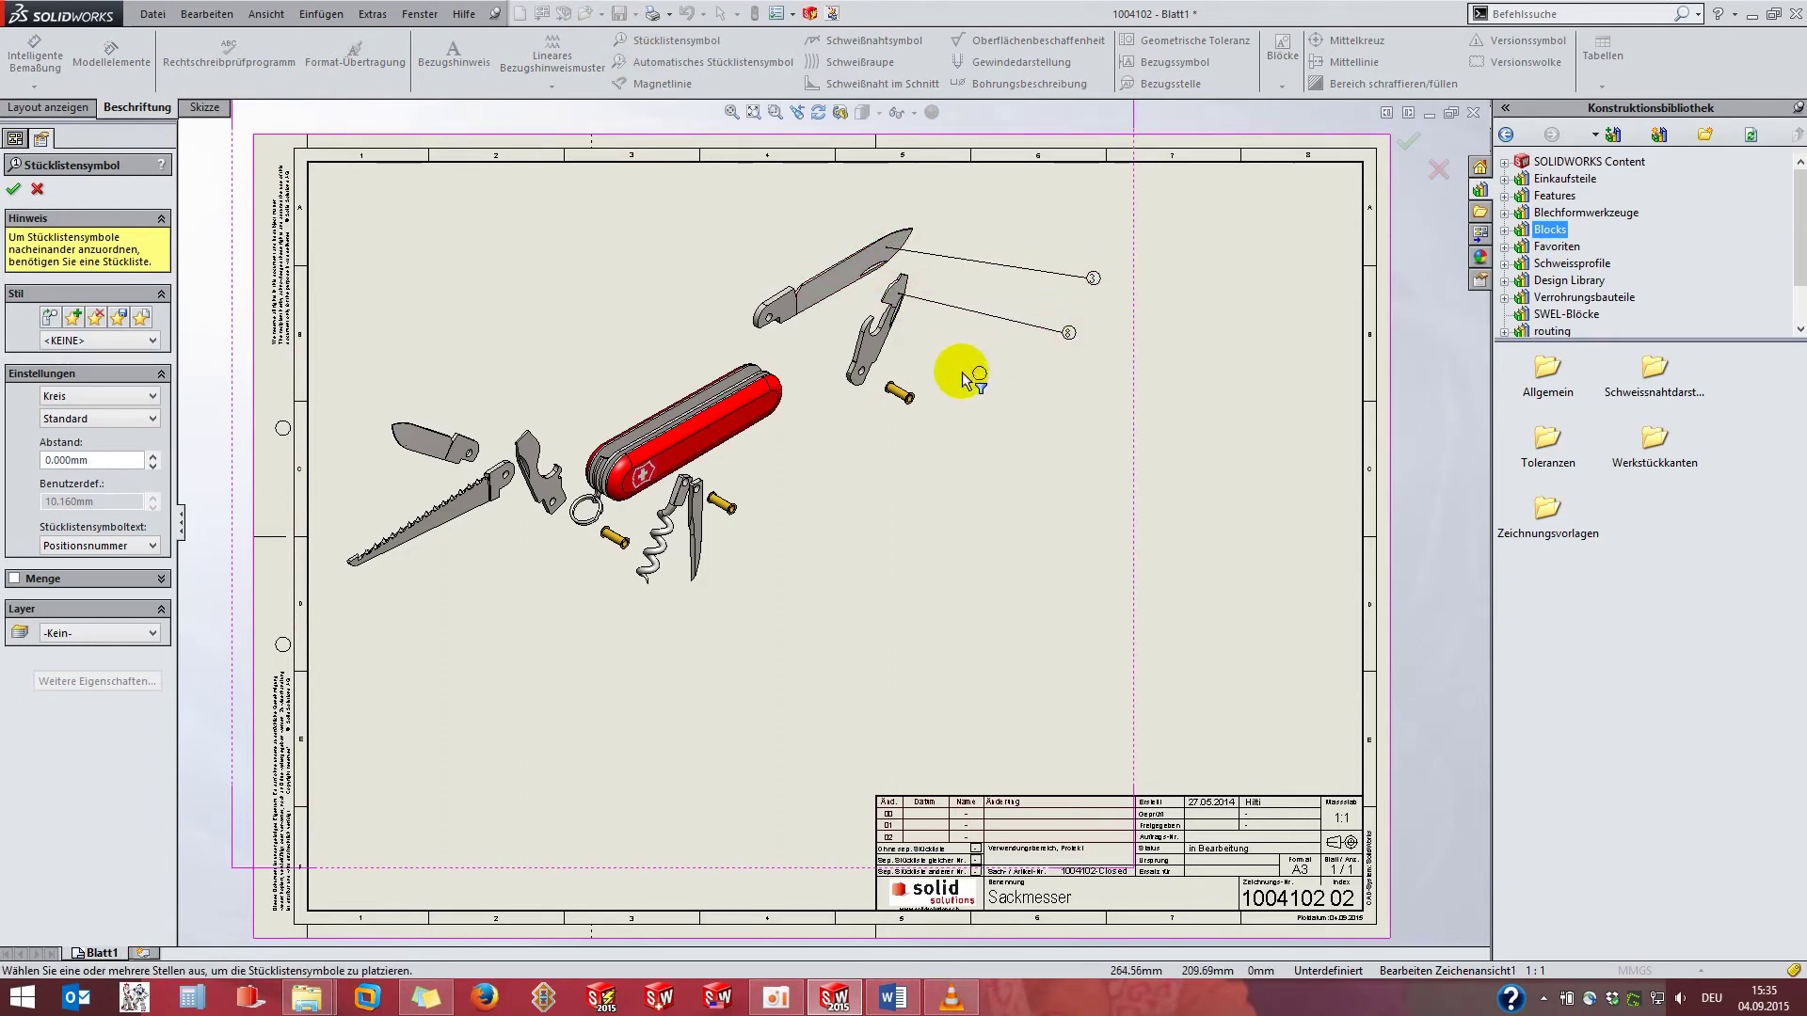
{"action": "left_click", "coordinate": [901, 395]}
{"action": "left_click", "coordinate": [1050, 403]}
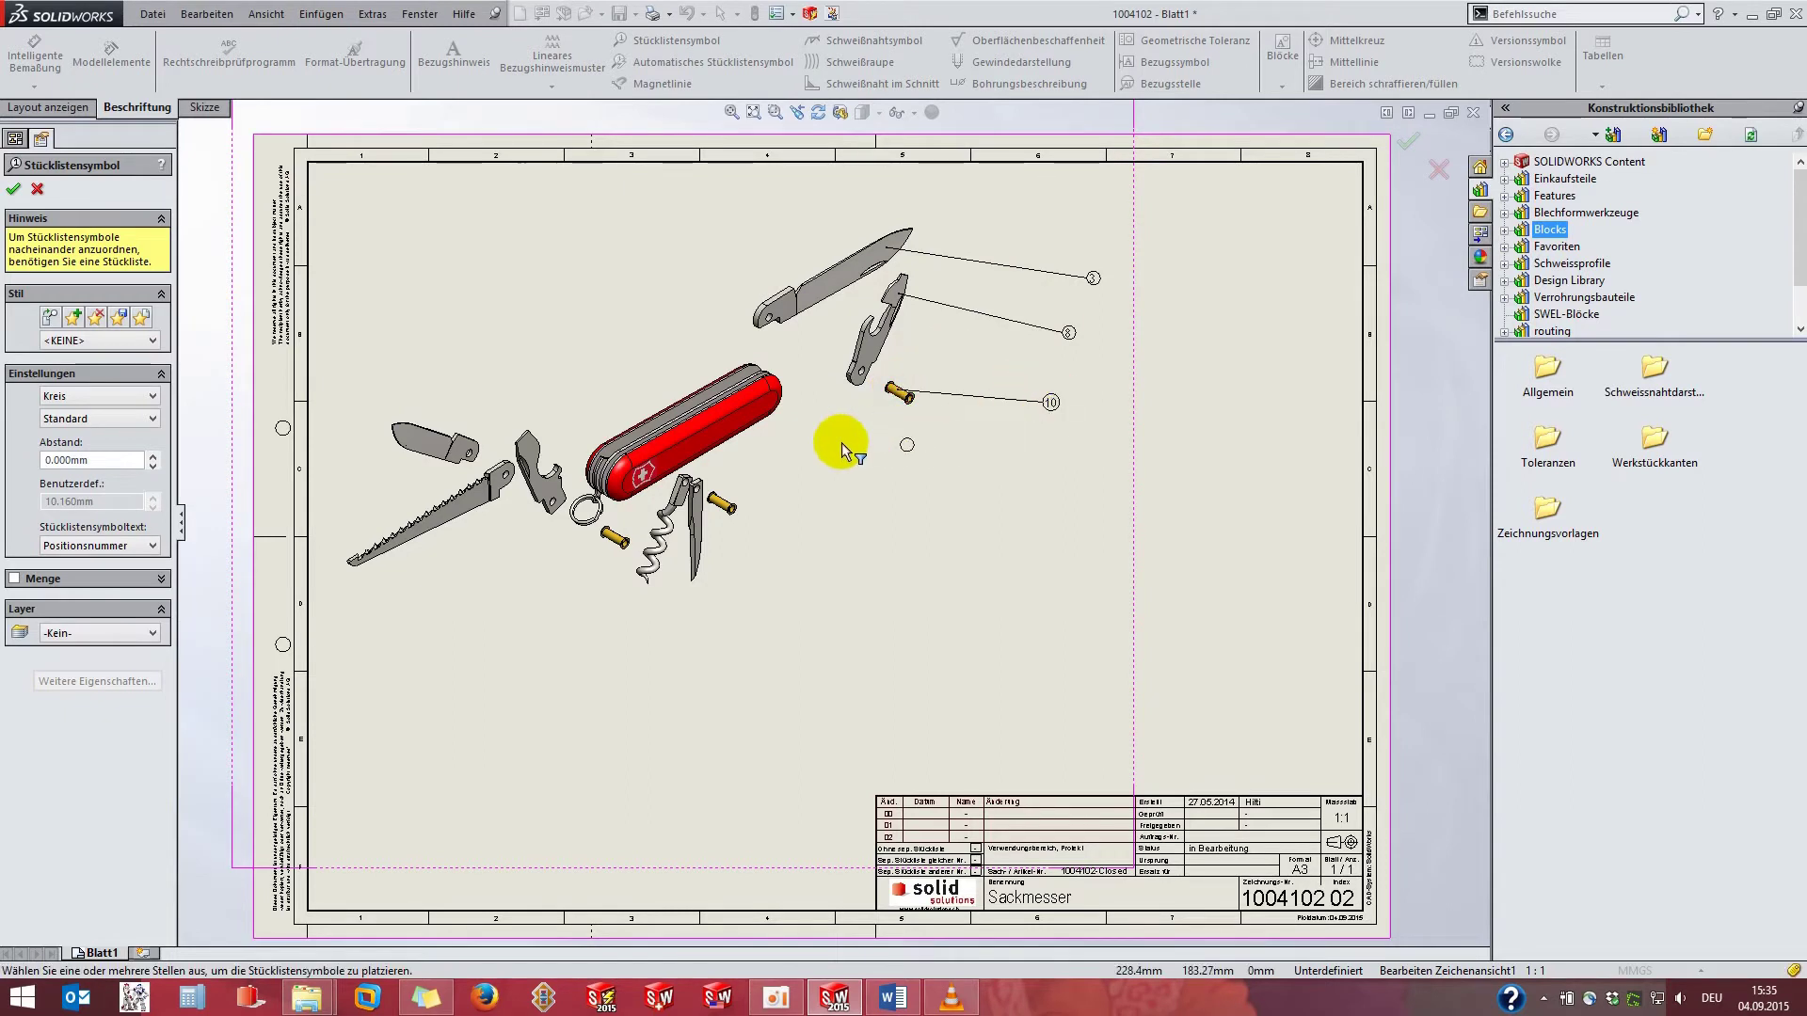
{"action": "left_click", "coordinate": [723, 431]}
{"action": "left_click", "coordinate": [663, 300]}
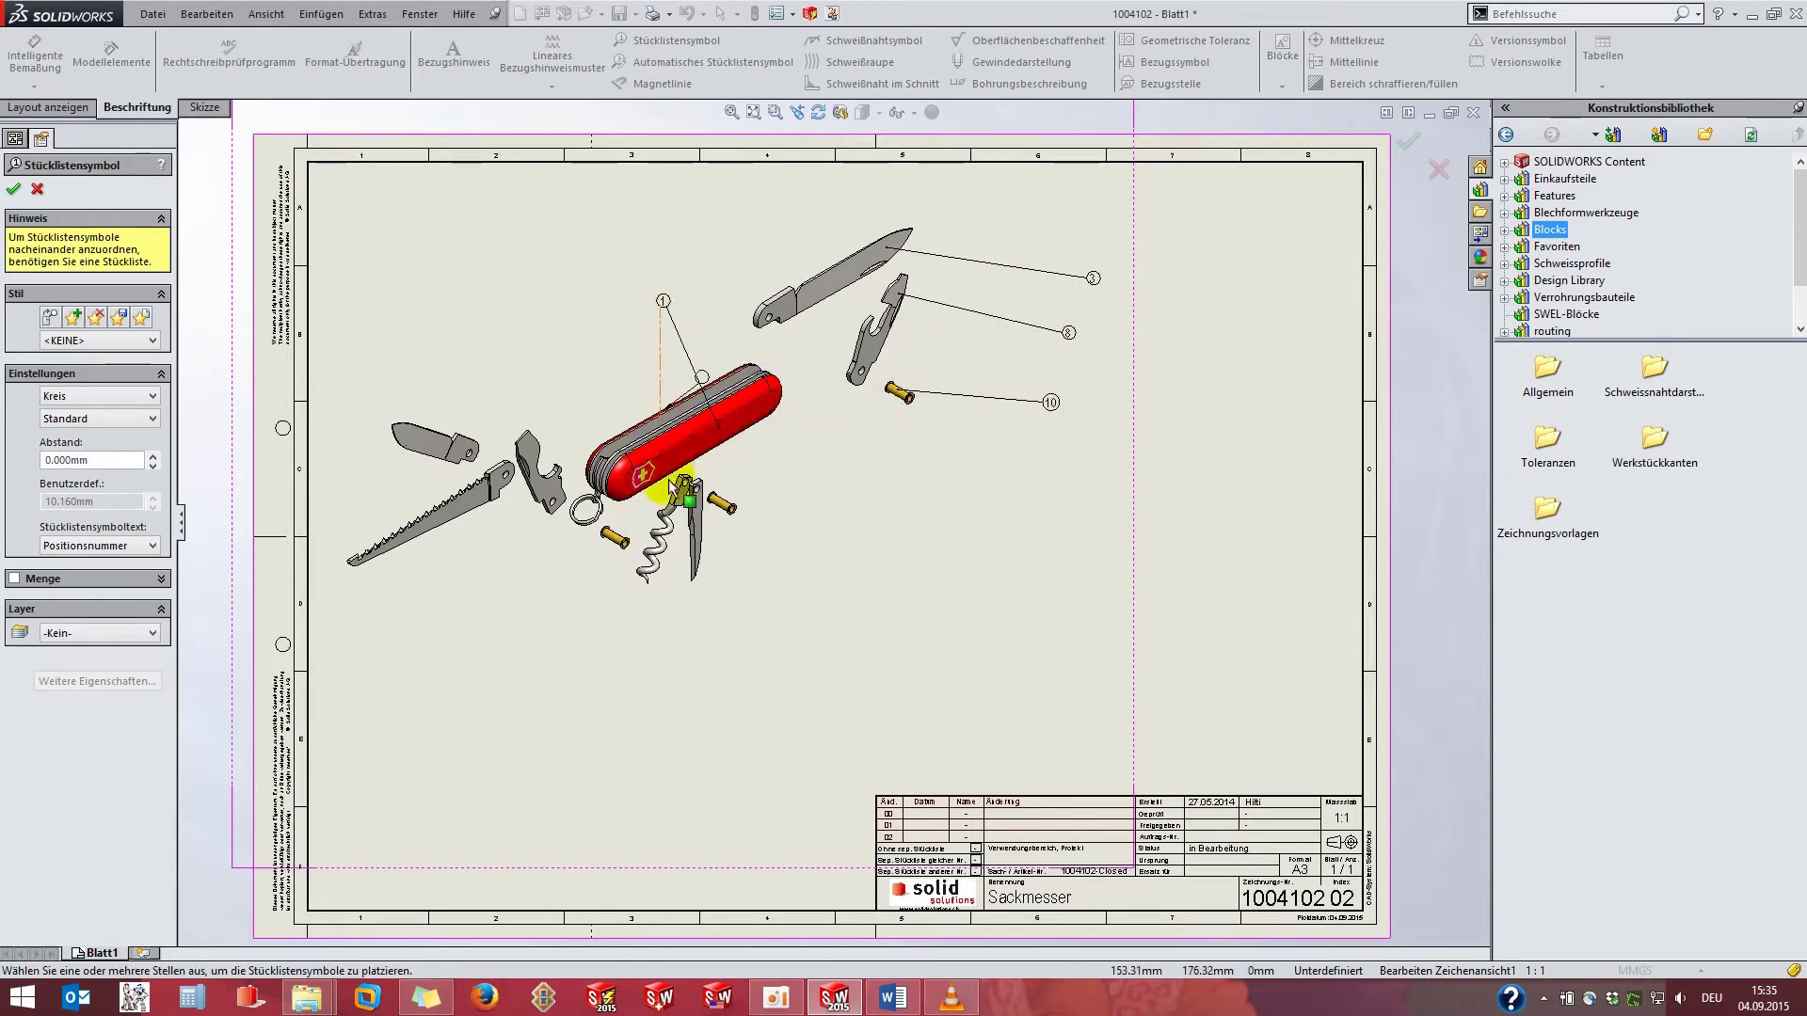
Add balloons 9 beside the corkscrew, 5 on the corkscrew and 6 on the key ring.
{"action": "left_click", "coordinate": [692, 527]}
{"action": "left_click", "coordinate": [1032, 525]}
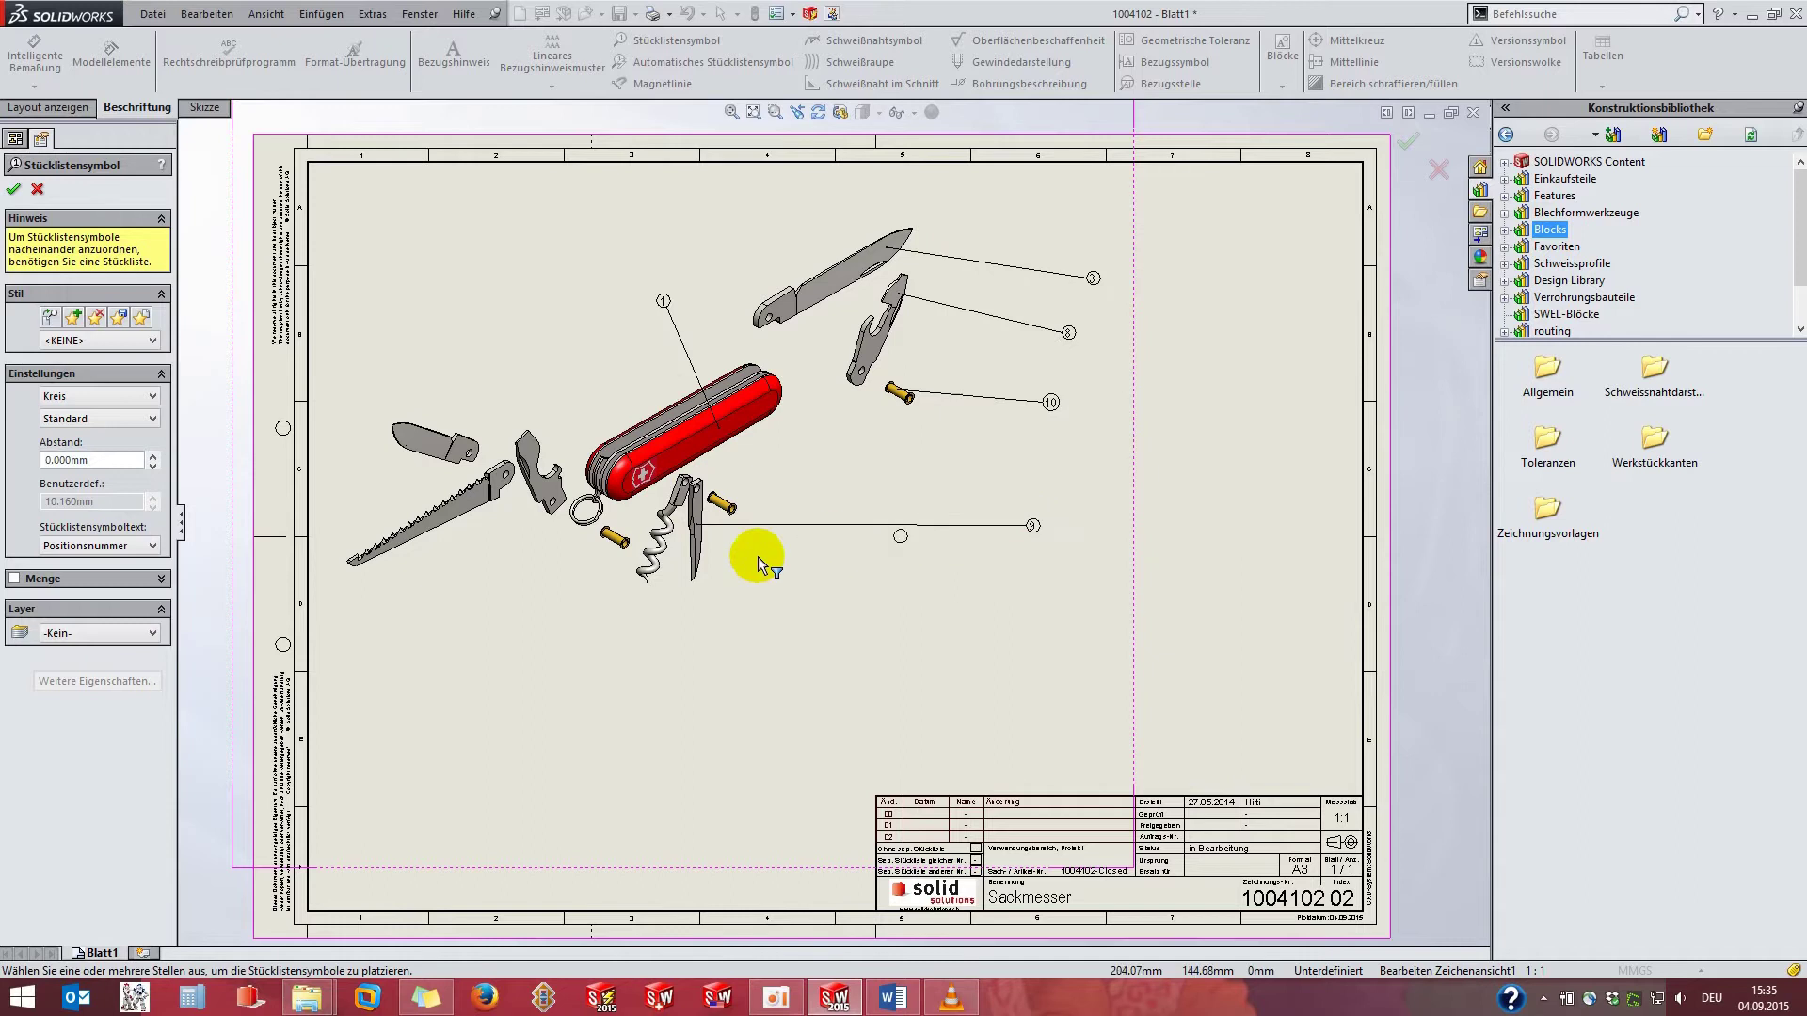
{"action": "left_click", "coordinate": [645, 572]}
{"action": "left_click", "coordinate": [1047, 688]}
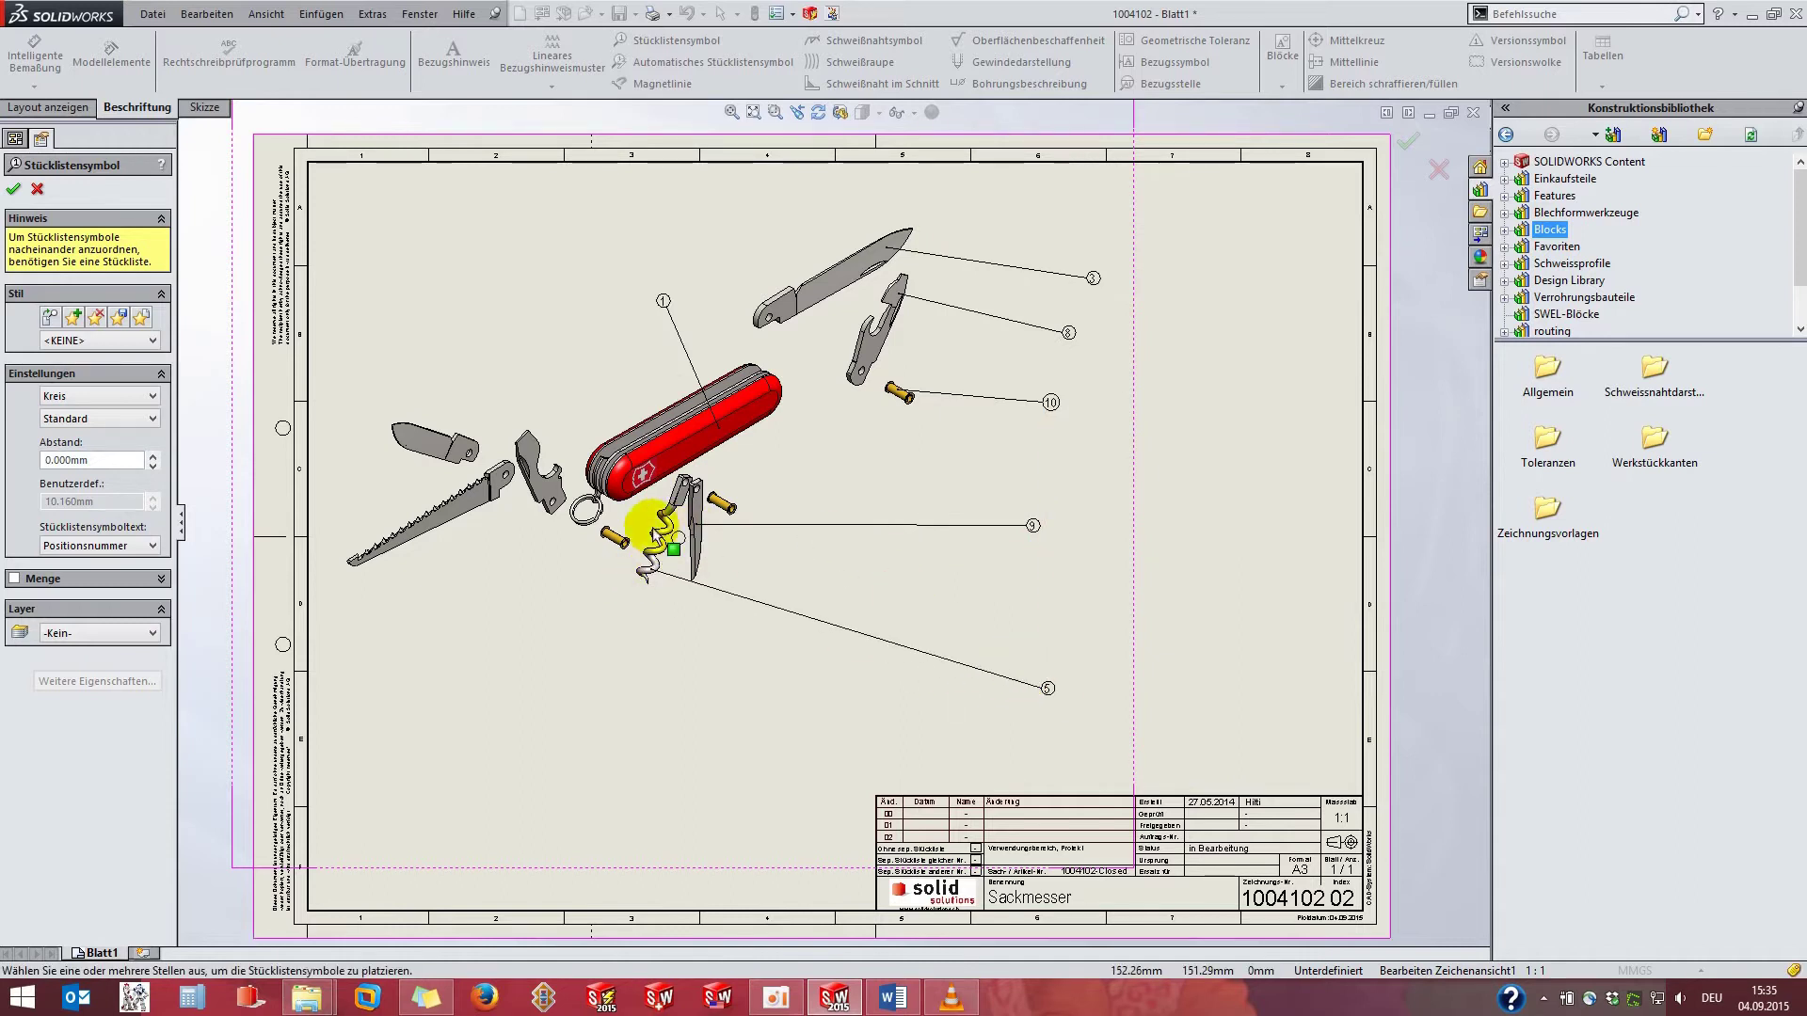
{"action": "left_click", "coordinate": [600, 521]}
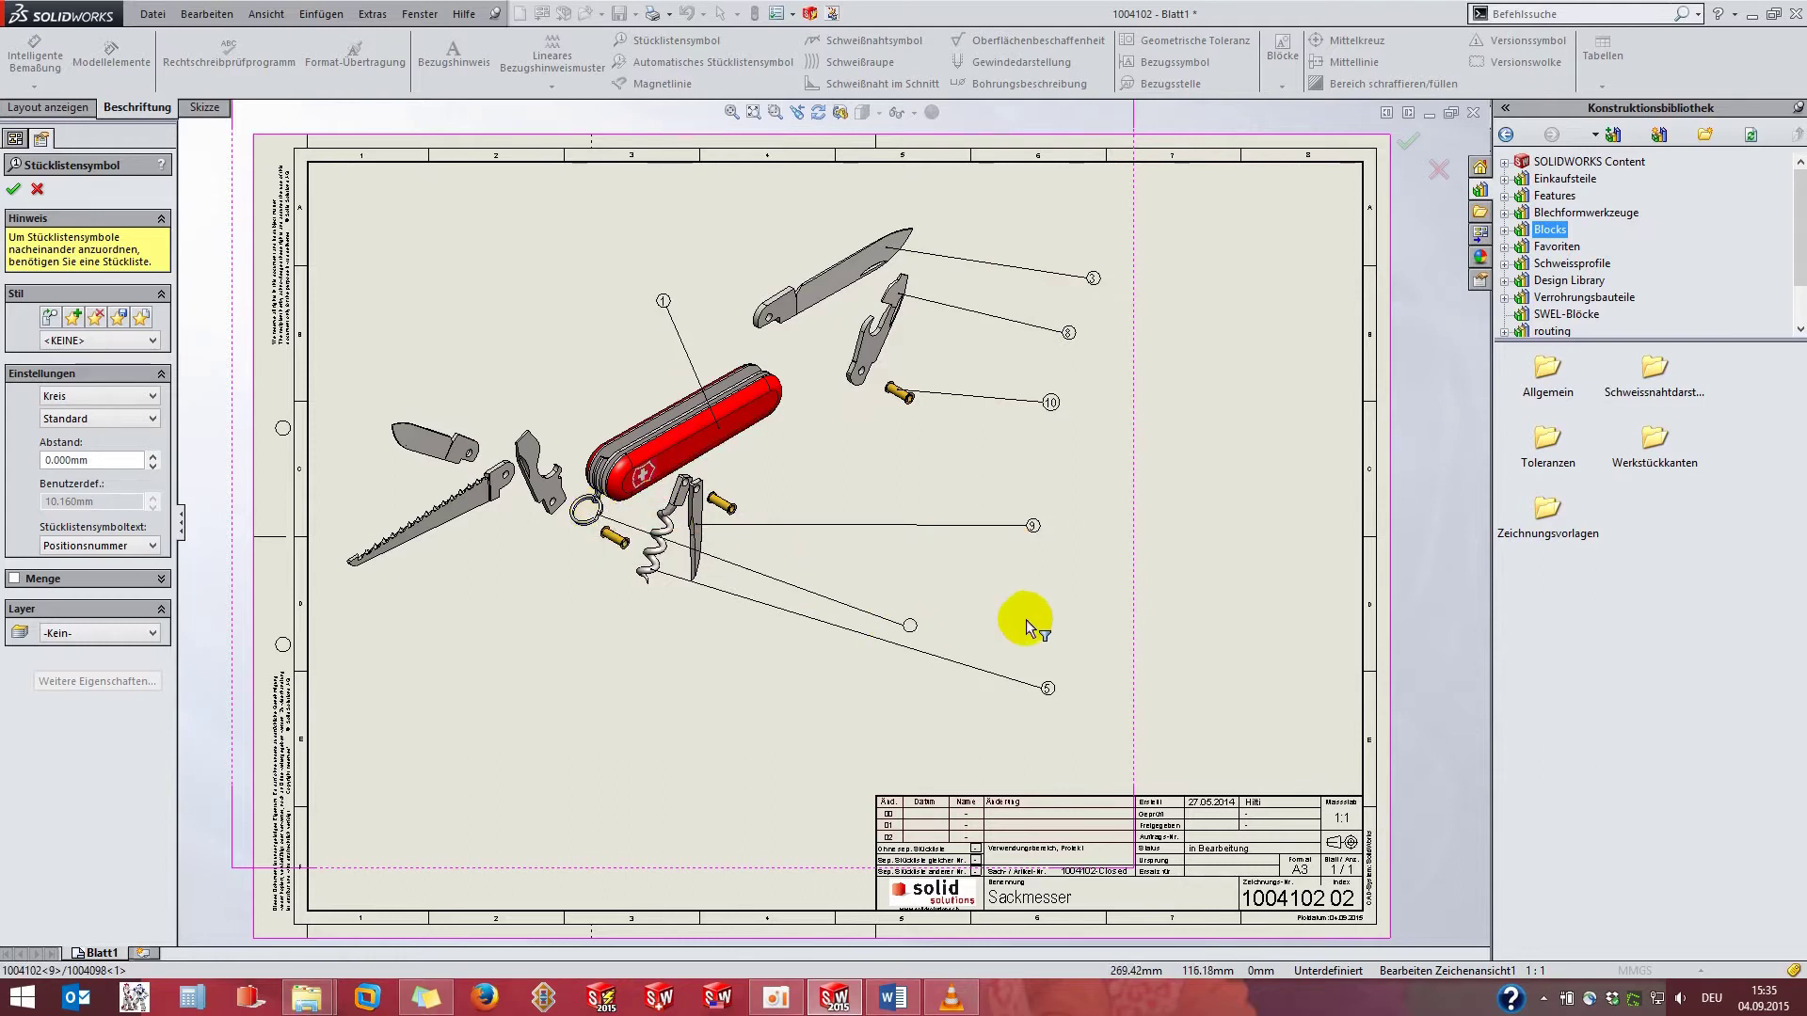
{"action": "left_click", "coordinate": [1064, 591]}
{"action": "key", "text": "Escape"}
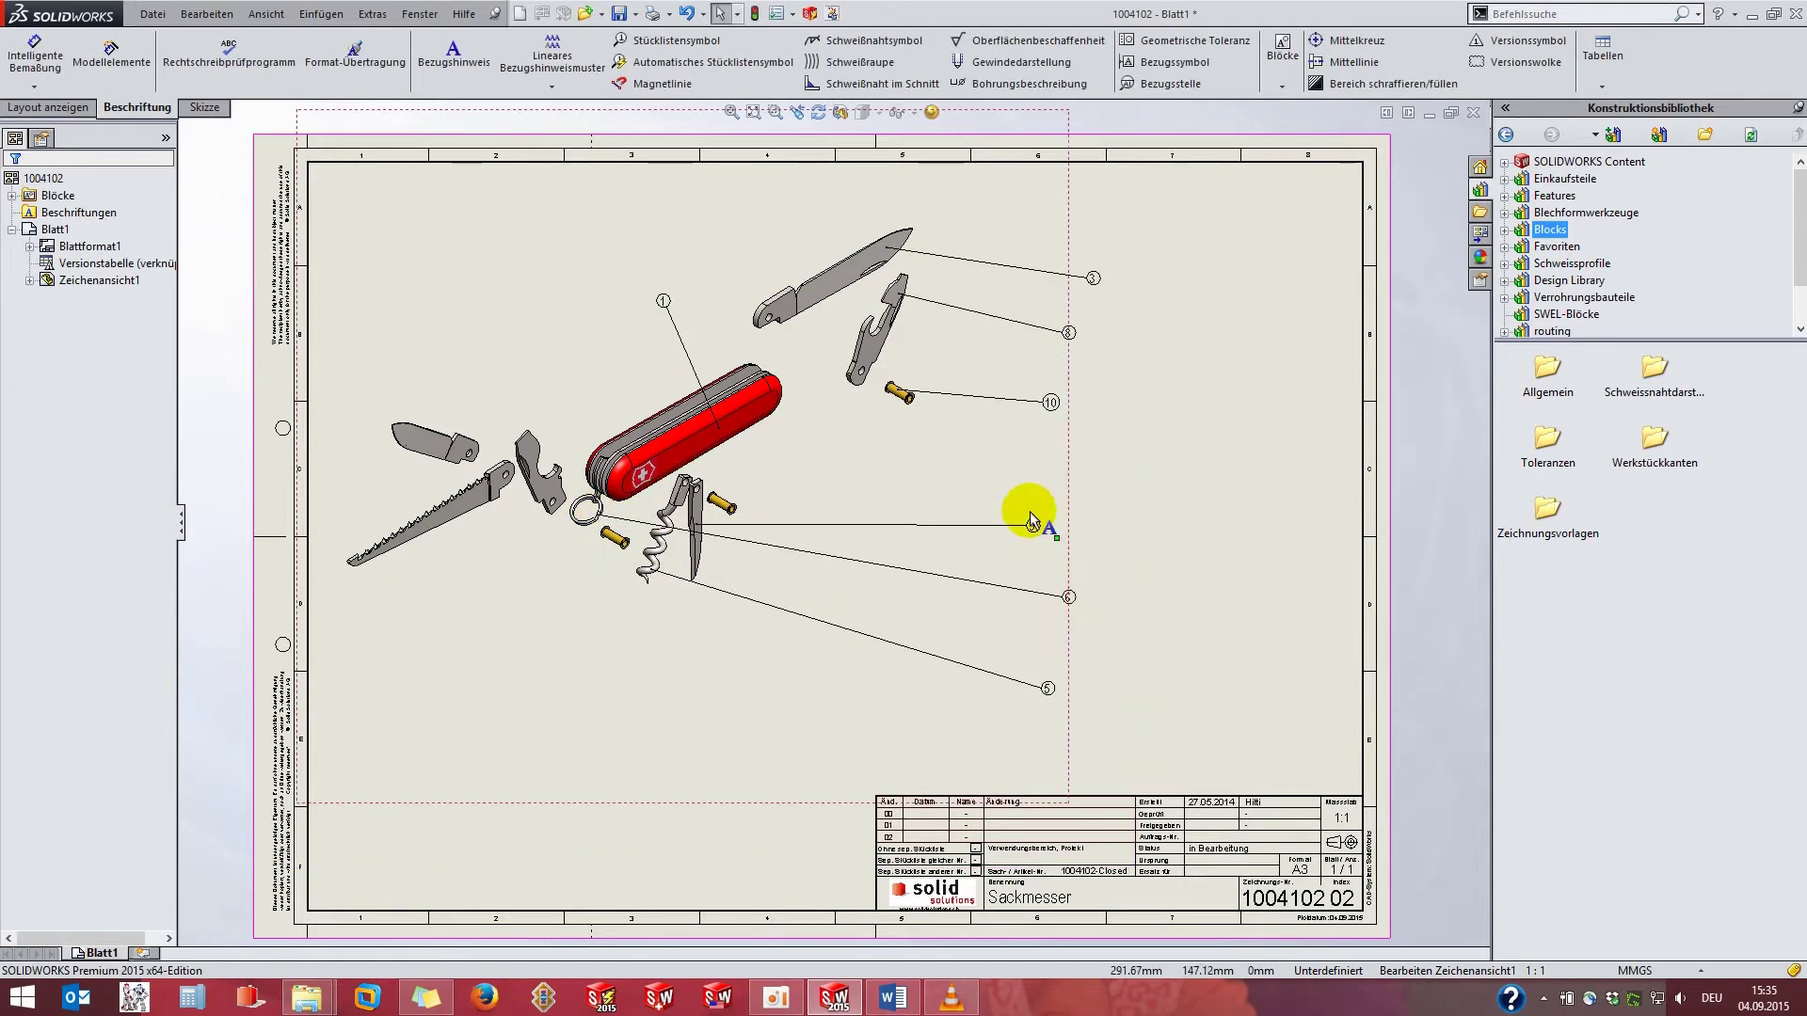
Draw a vertical Magnetlinie to the right of the knife for aligning balloons.
{"action": "left_click", "coordinate": [681, 87]}
{"action": "left_click", "coordinate": [1019, 203]}
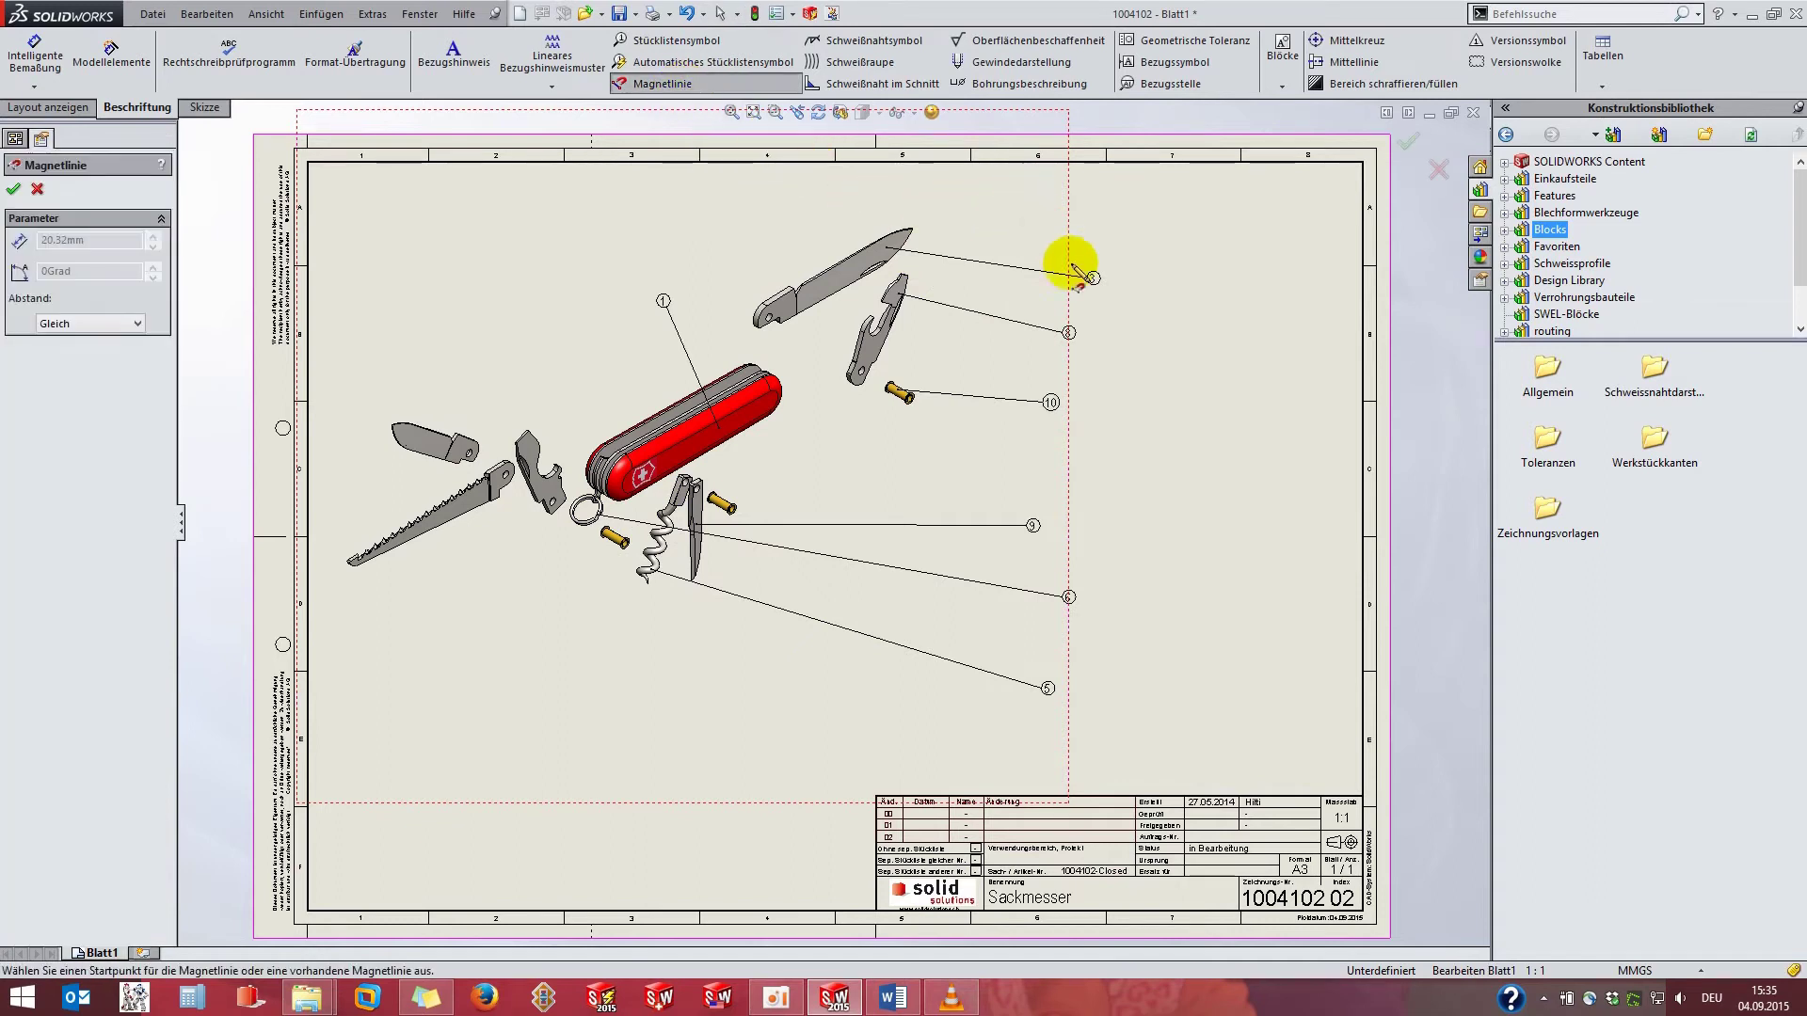
{"action": "left_click", "coordinate": [1017, 776]}
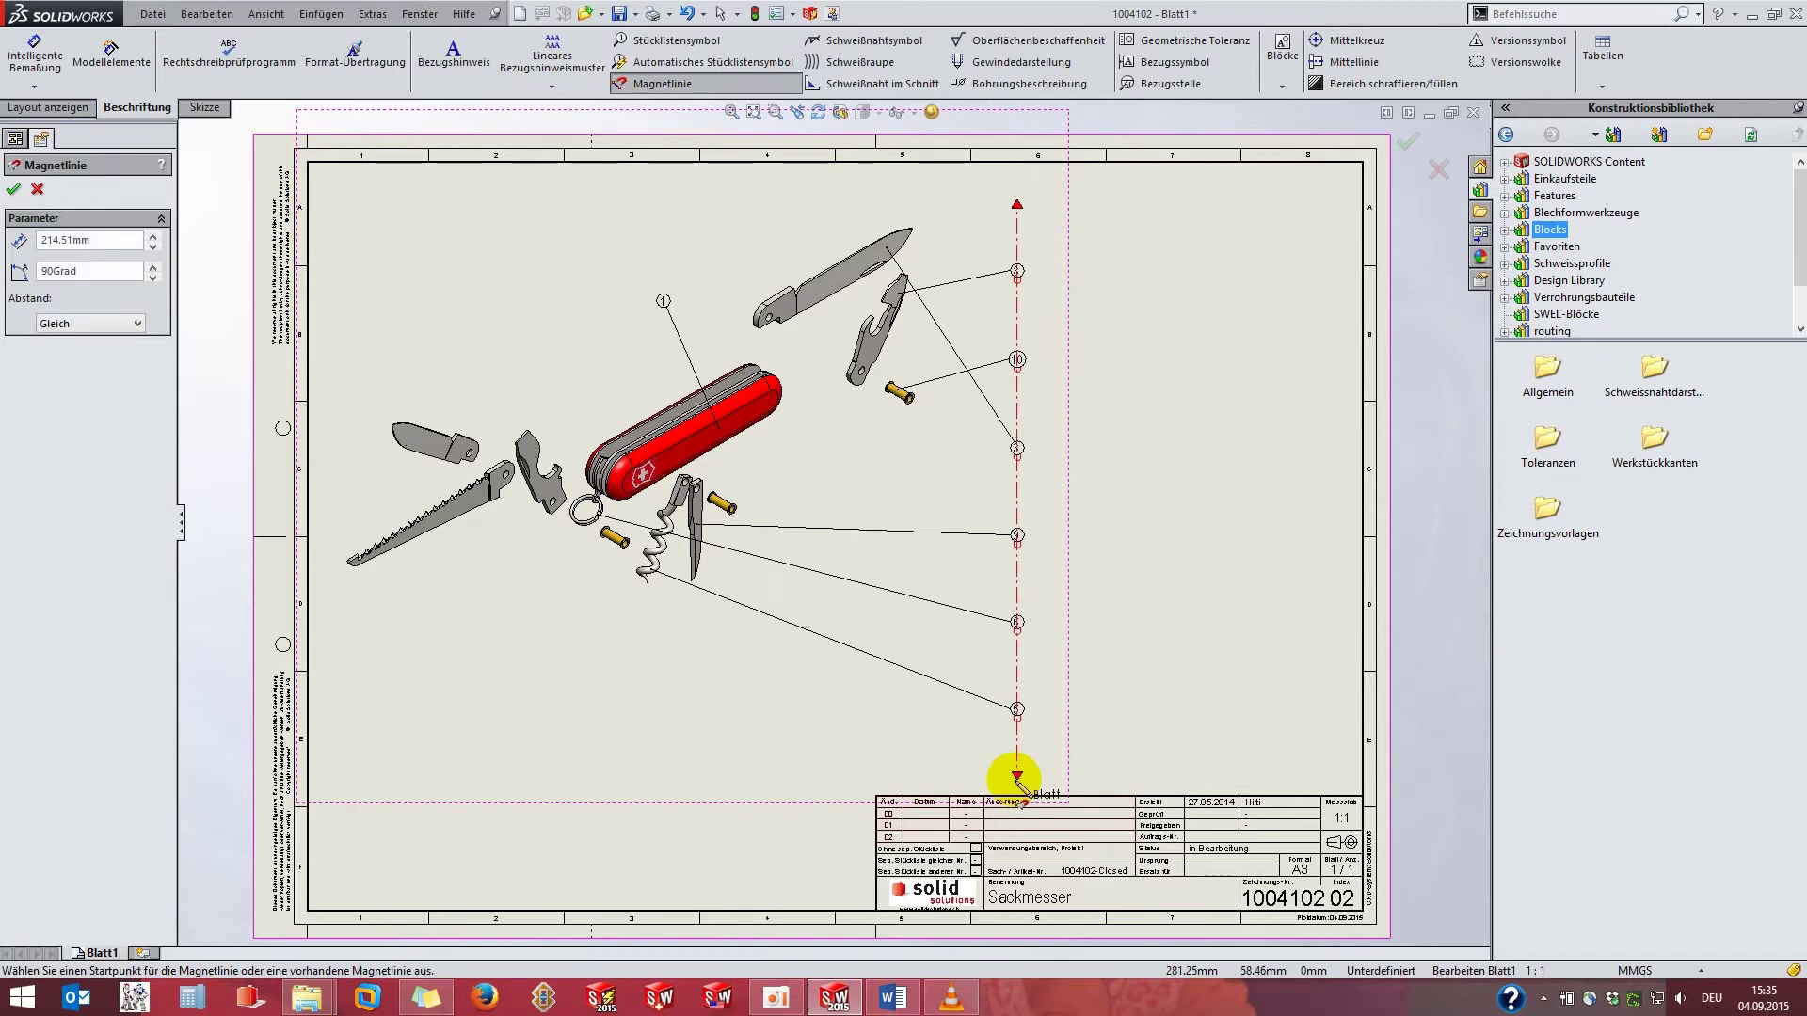
{"action": "left_click", "coordinate": [1411, 143]}
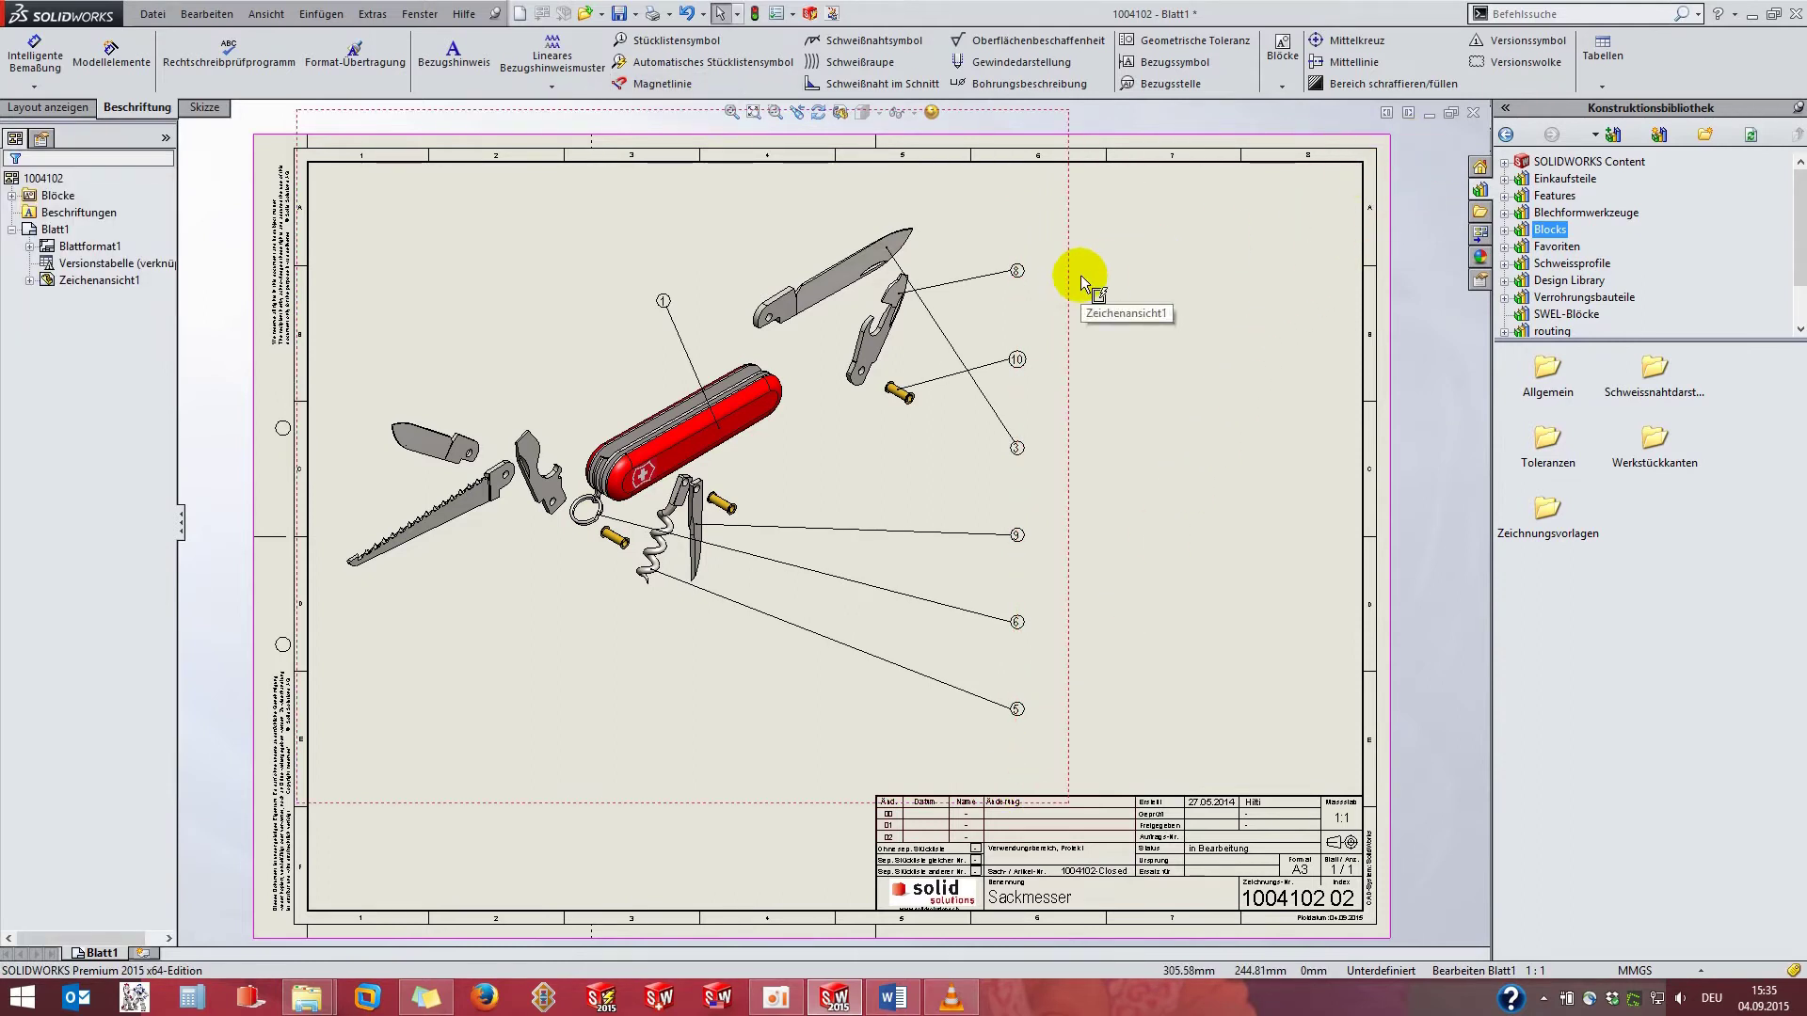
Snap the balloons onto the line, shift the column right, and put balloon 3 on top.
{"action": "left_click", "coordinate": [1017, 274]}
{"action": "left_click_drag", "start_coordinate": [1024, 295], "coordinate": [1097, 291]}
{"action": "left_click", "coordinate": [1097, 320]}
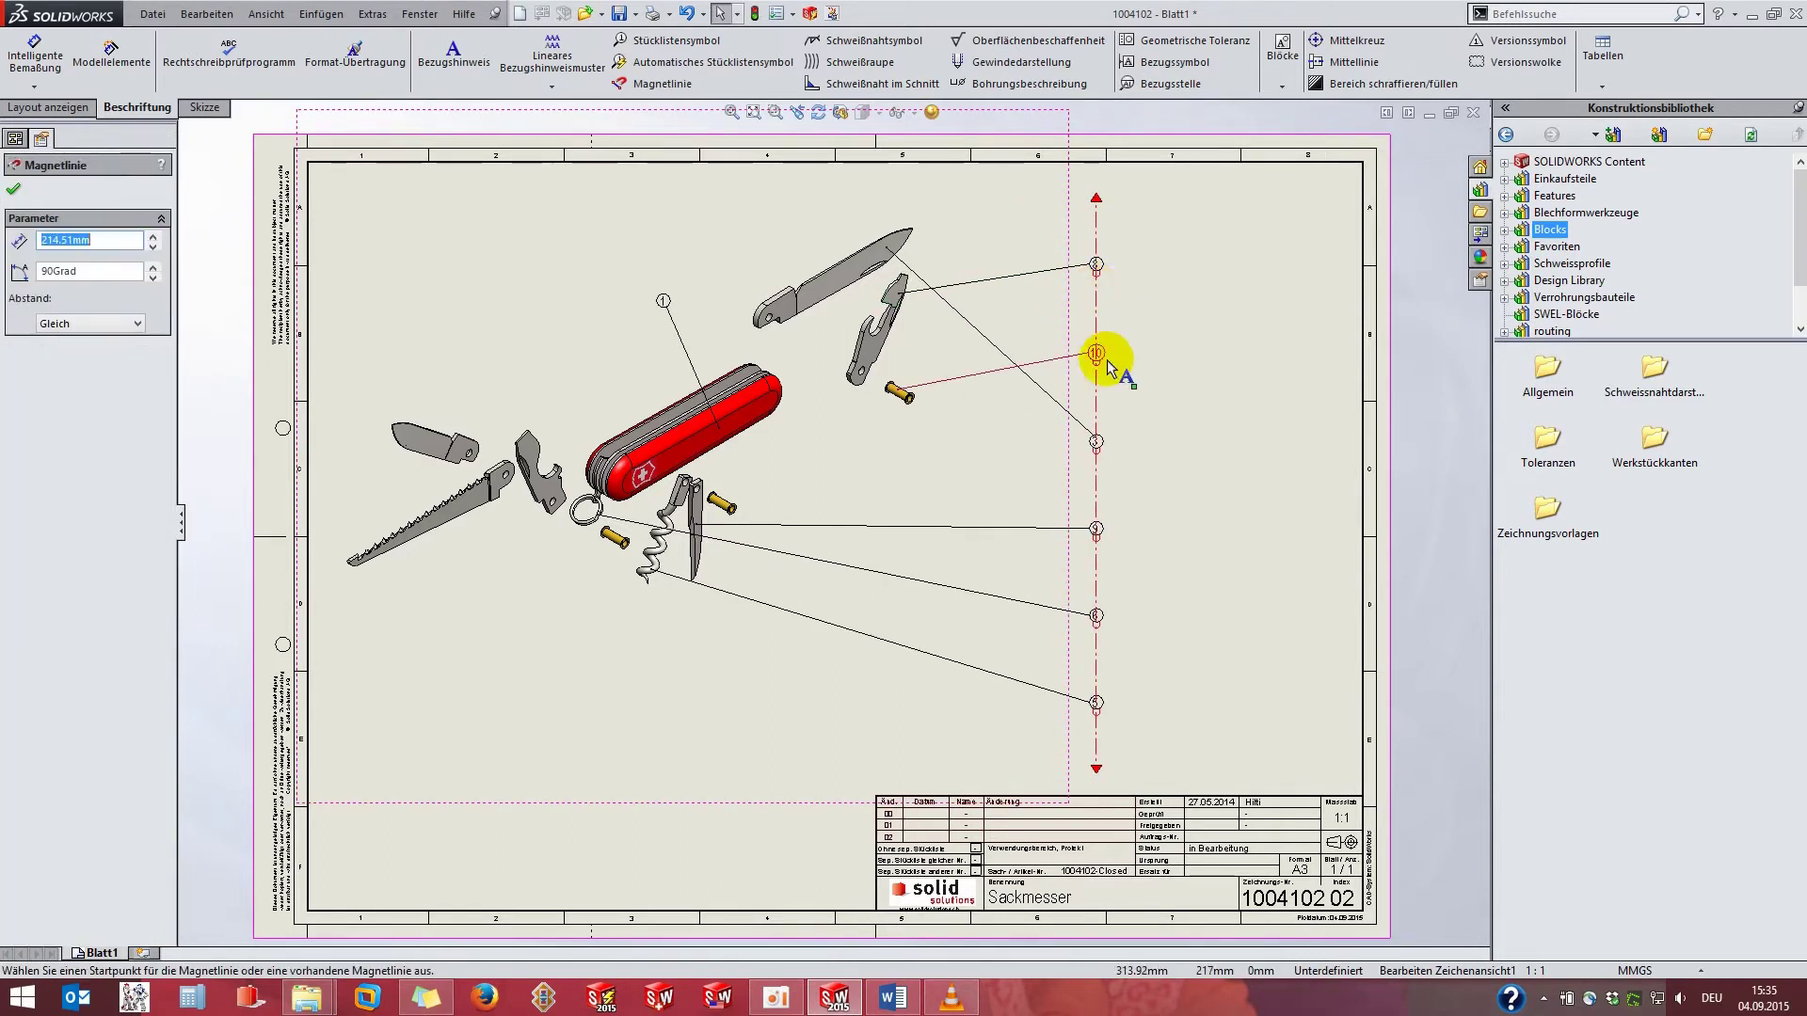
{"action": "left_click_drag", "start_coordinate": [1099, 435], "coordinate": [1097, 266]}
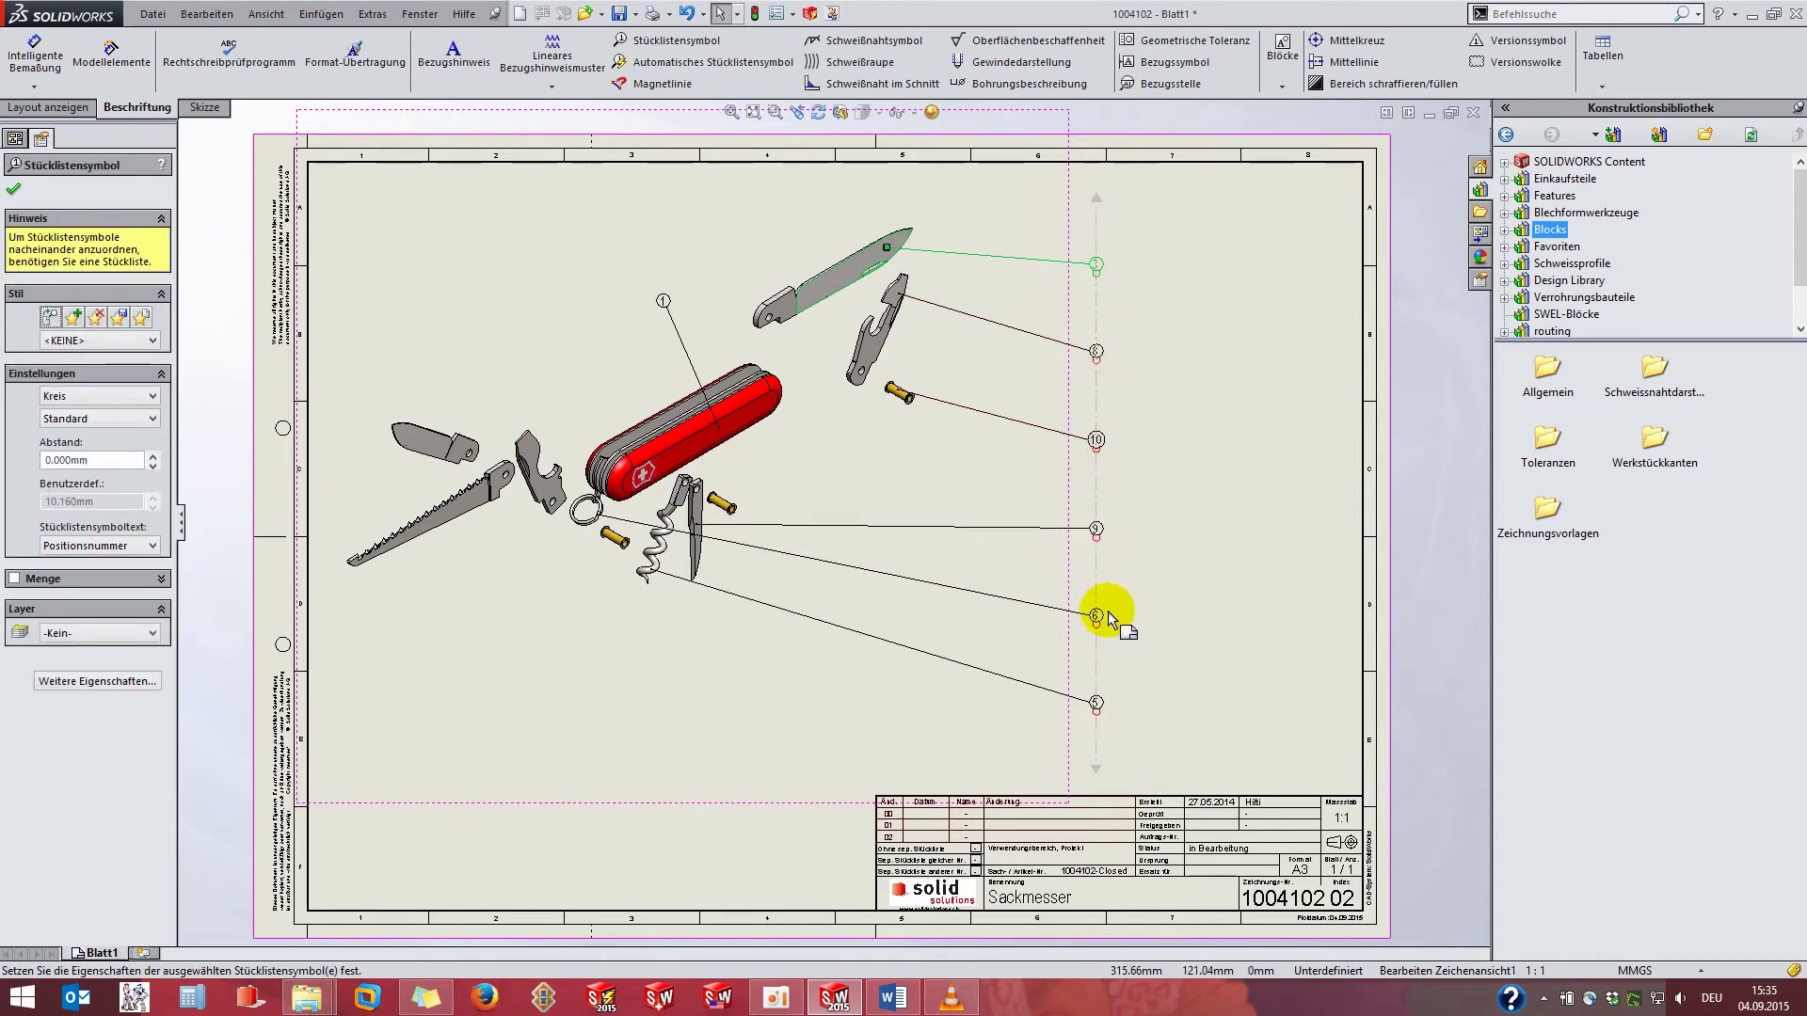
{"action": "key", "text": "Escape"}
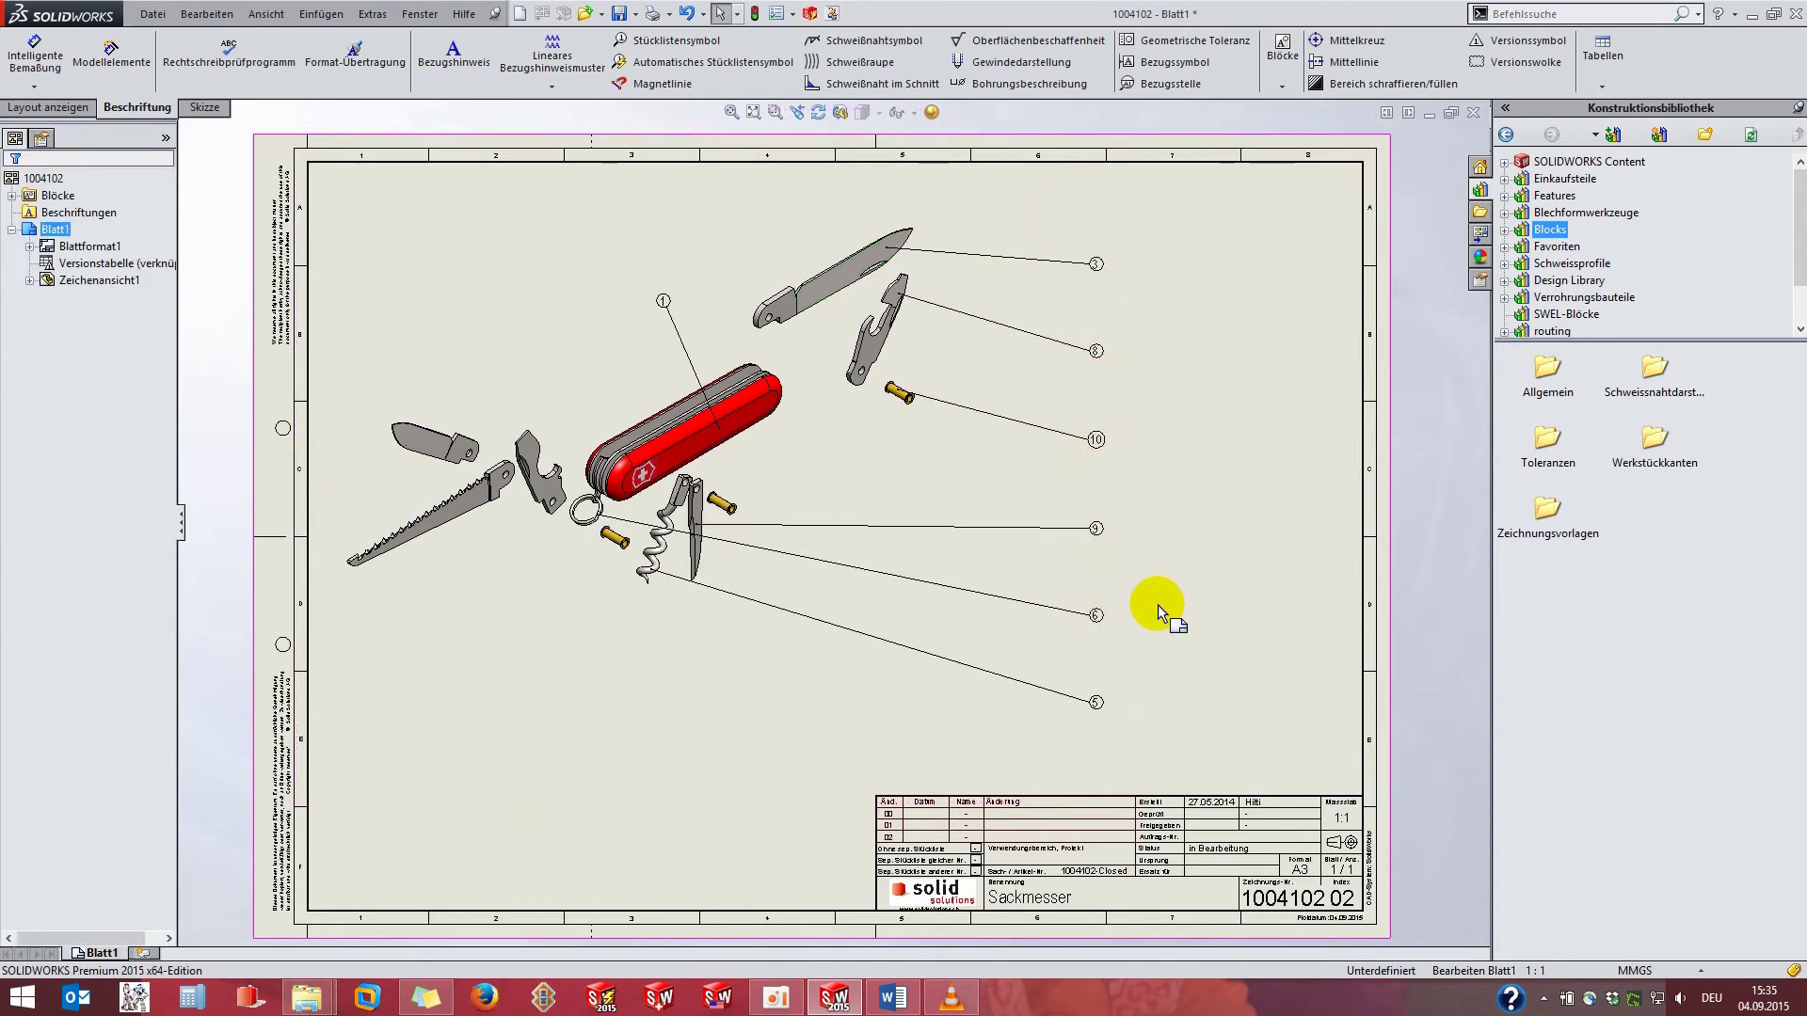
Remove the circle around the blade's balloon 3 by setting its style to None.
{"action": "scroll", "coordinate": [1157, 604], "scroll_direction": "down", "scroll_amount": 2}
{"action": "scroll", "coordinate": [1158, 604], "scroll_direction": "down", "scroll_amount": 2}
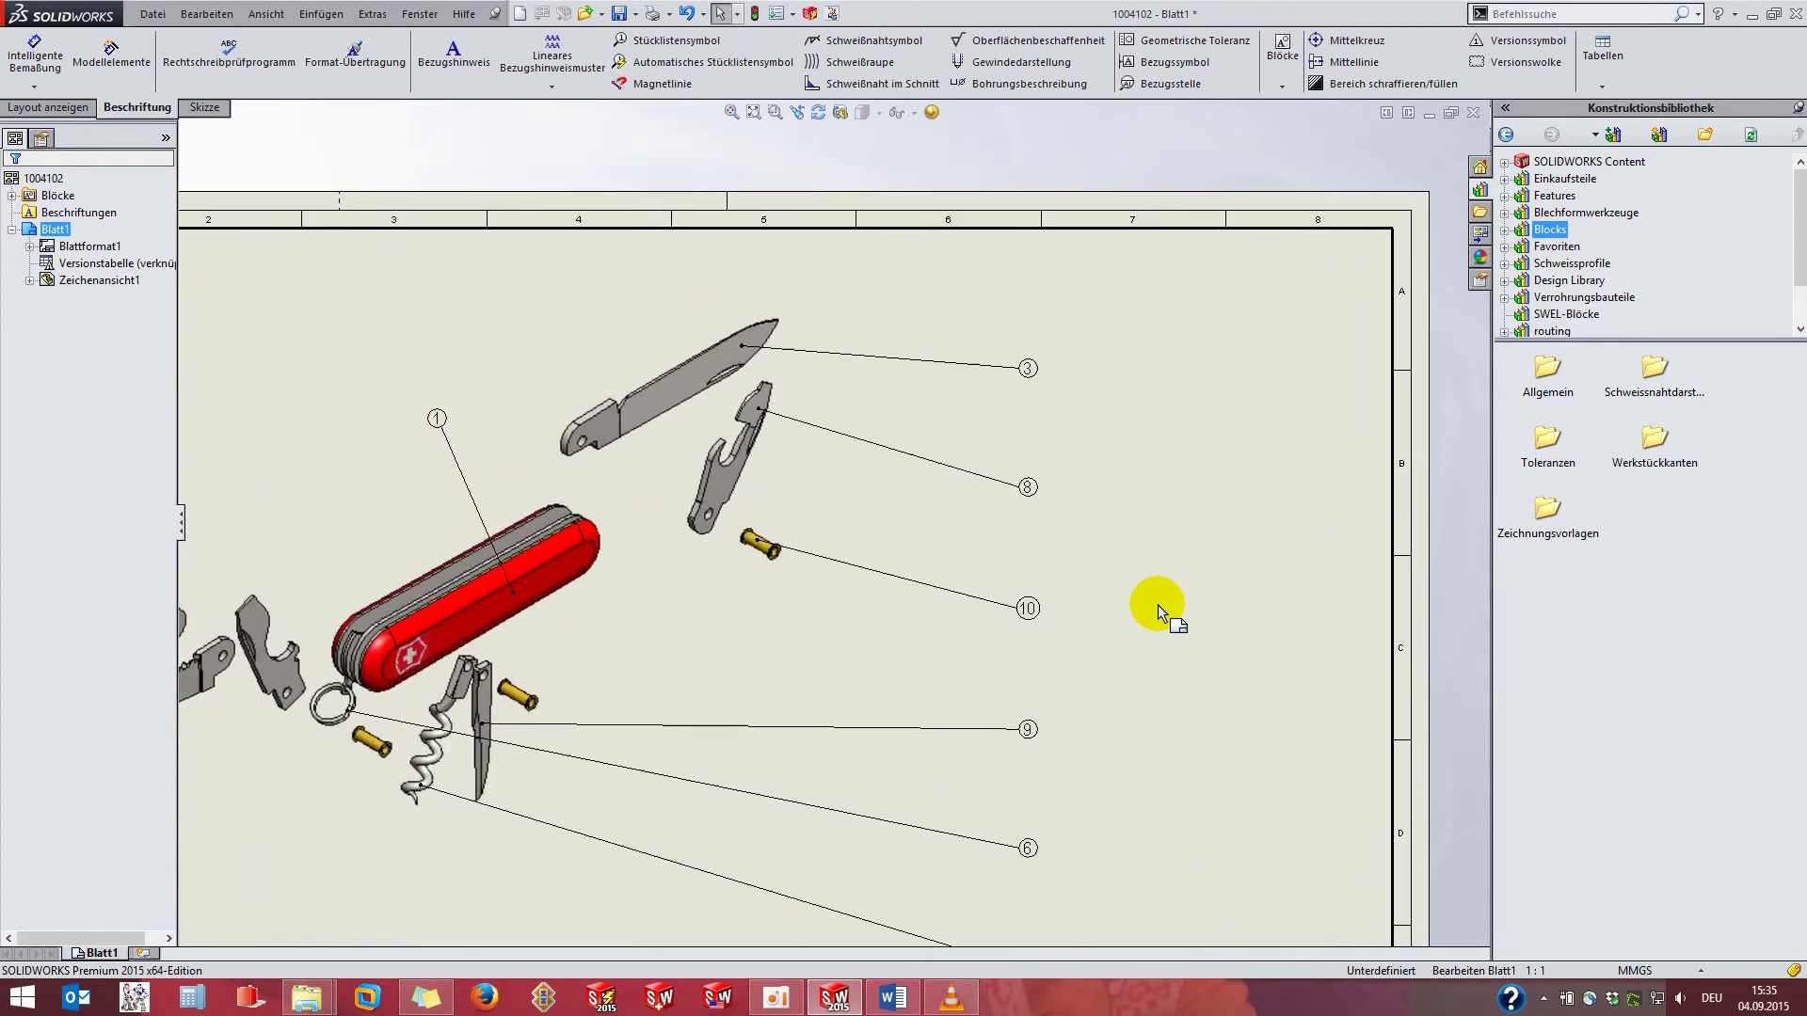
{"action": "scroll", "coordinate": [1157, 604], "scroll_direction": "down", "scroll_amount": 2}
{"action": "scroll", "coordinate": [1157, 604], "scroll_direction": "down", "scroll_amount": 2}
{"action": "scroll", "coordinate": [1158, 604], "scroll_direction": "down", "scroll_amount": 1}
{"action": "scroll", "coordinate": [1158, 604], "scroll_direction": "down", "scroll_amount": 1}
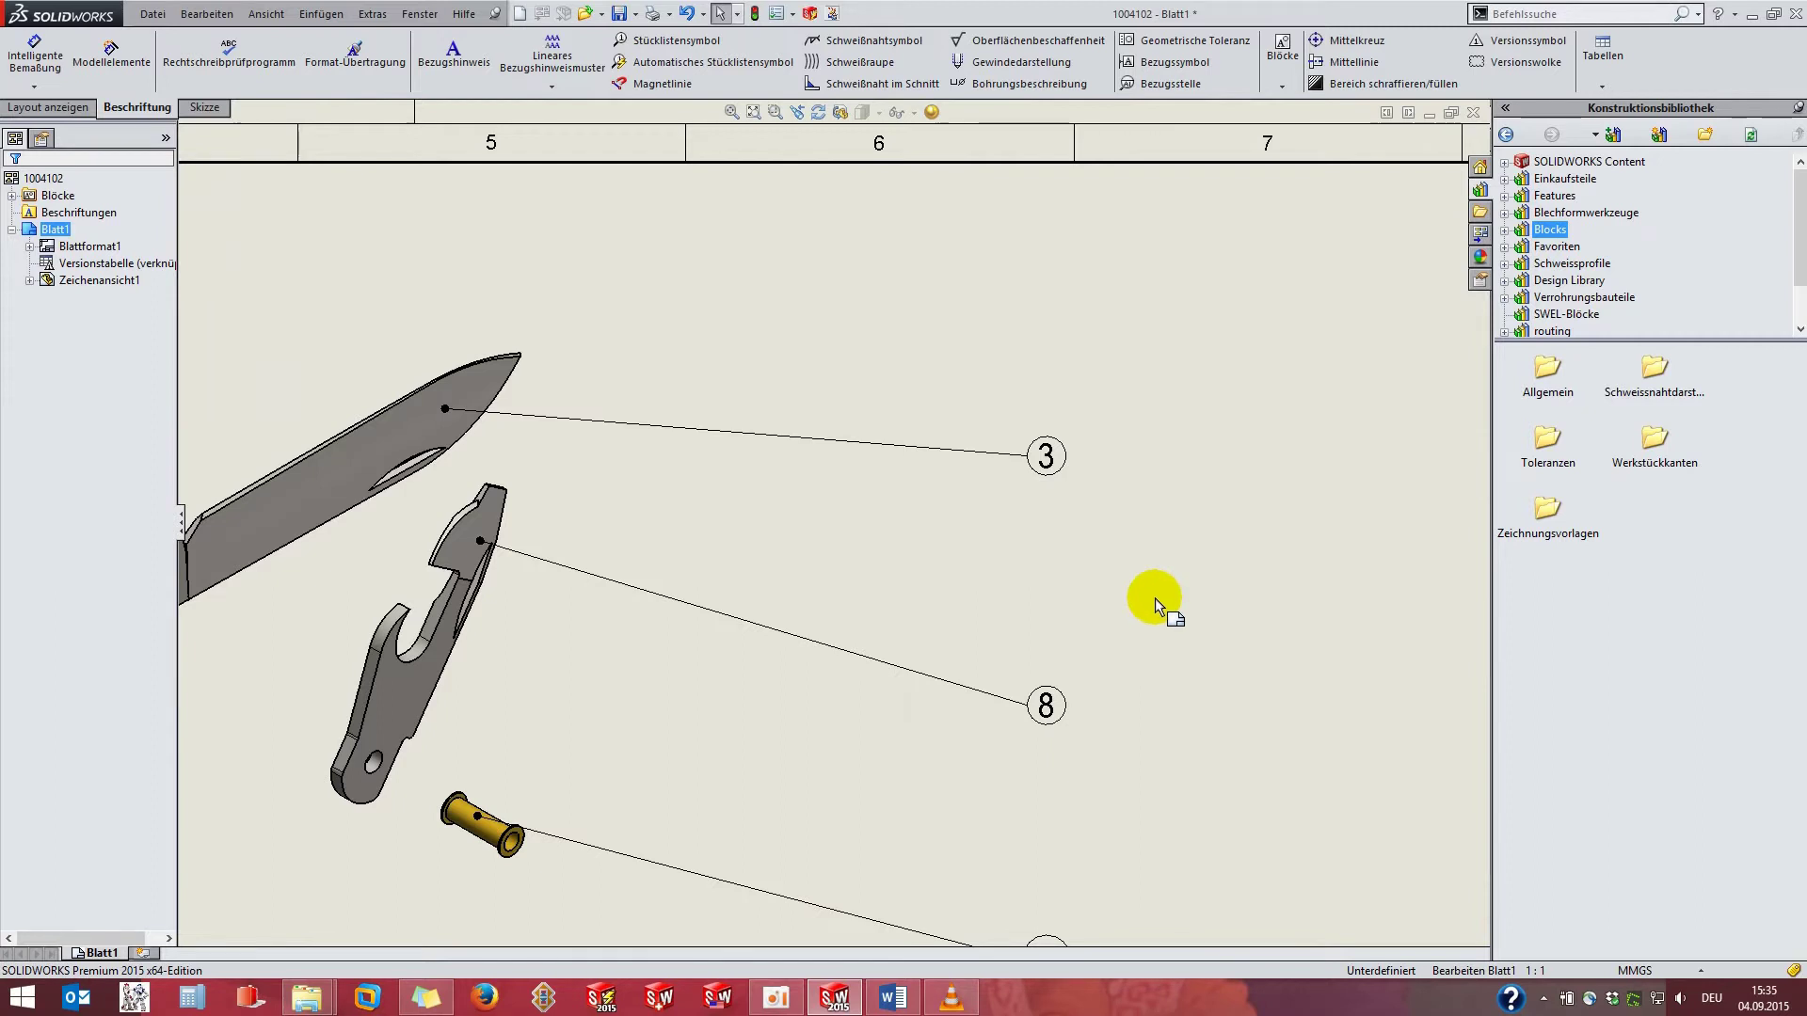
{"action": "left_click", "coordinate": [1054, 468]}
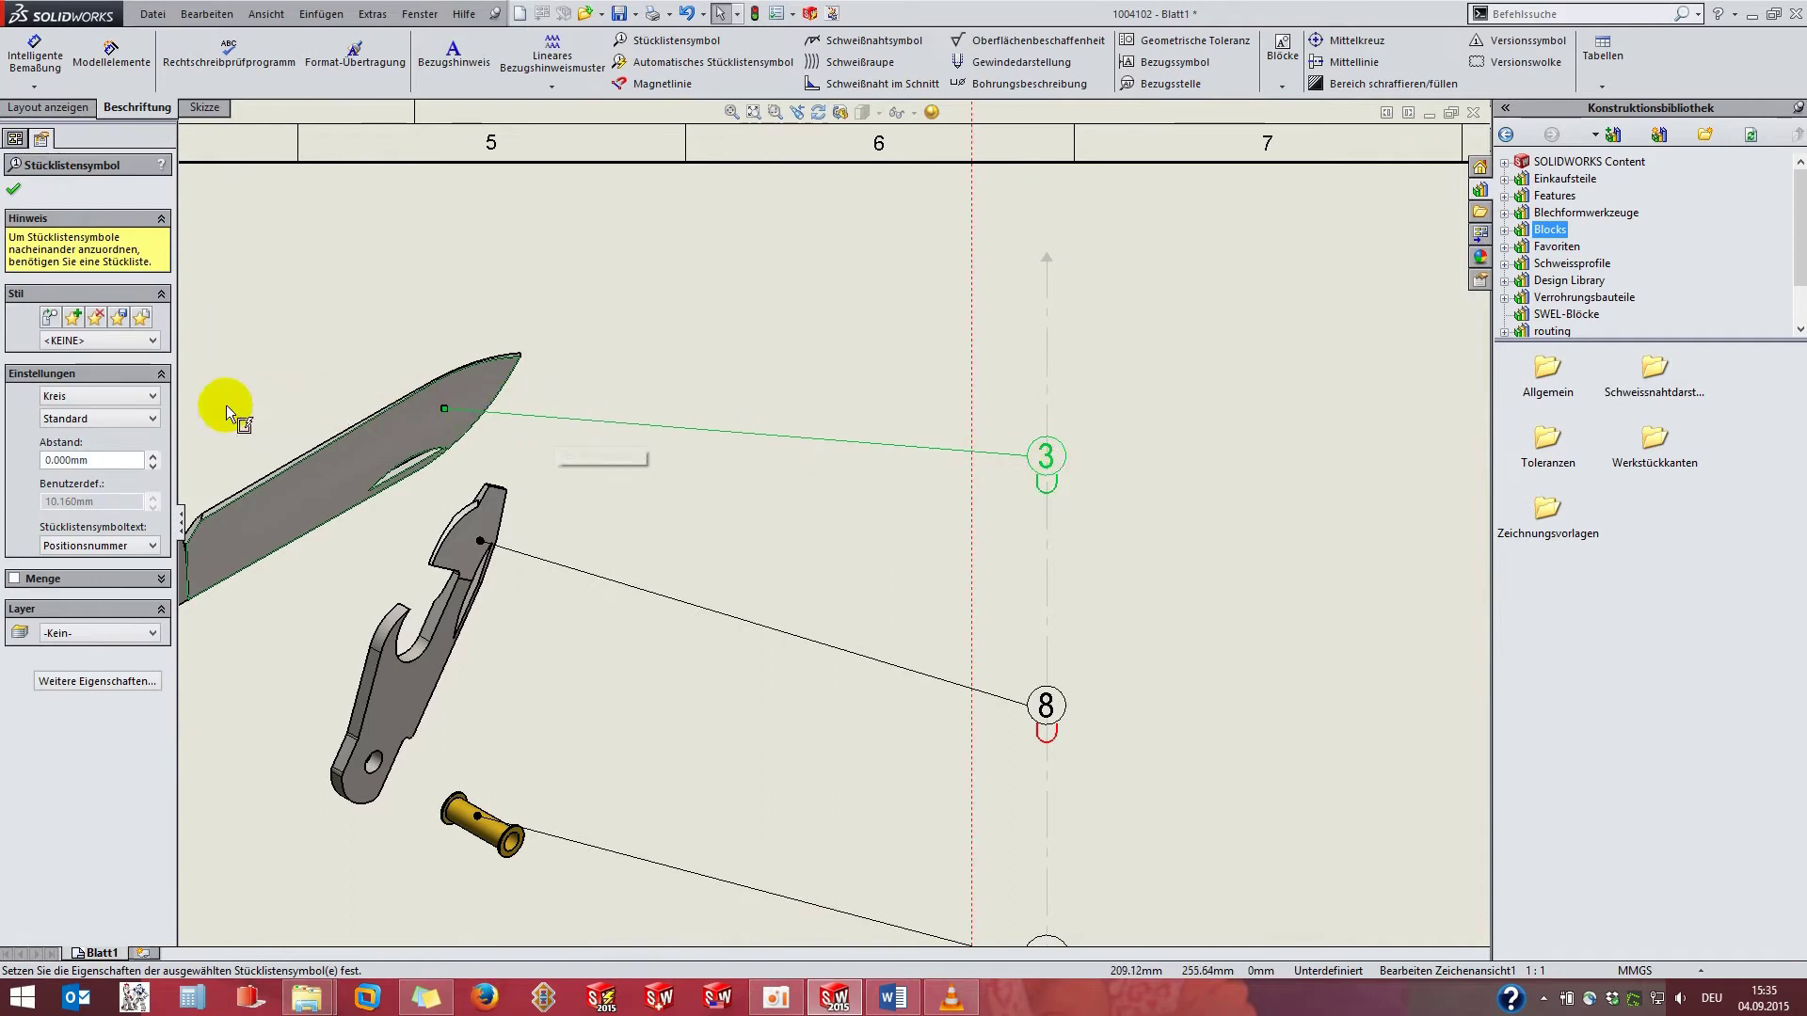
{"action": "left_click", "coordinate": [151, 401]}
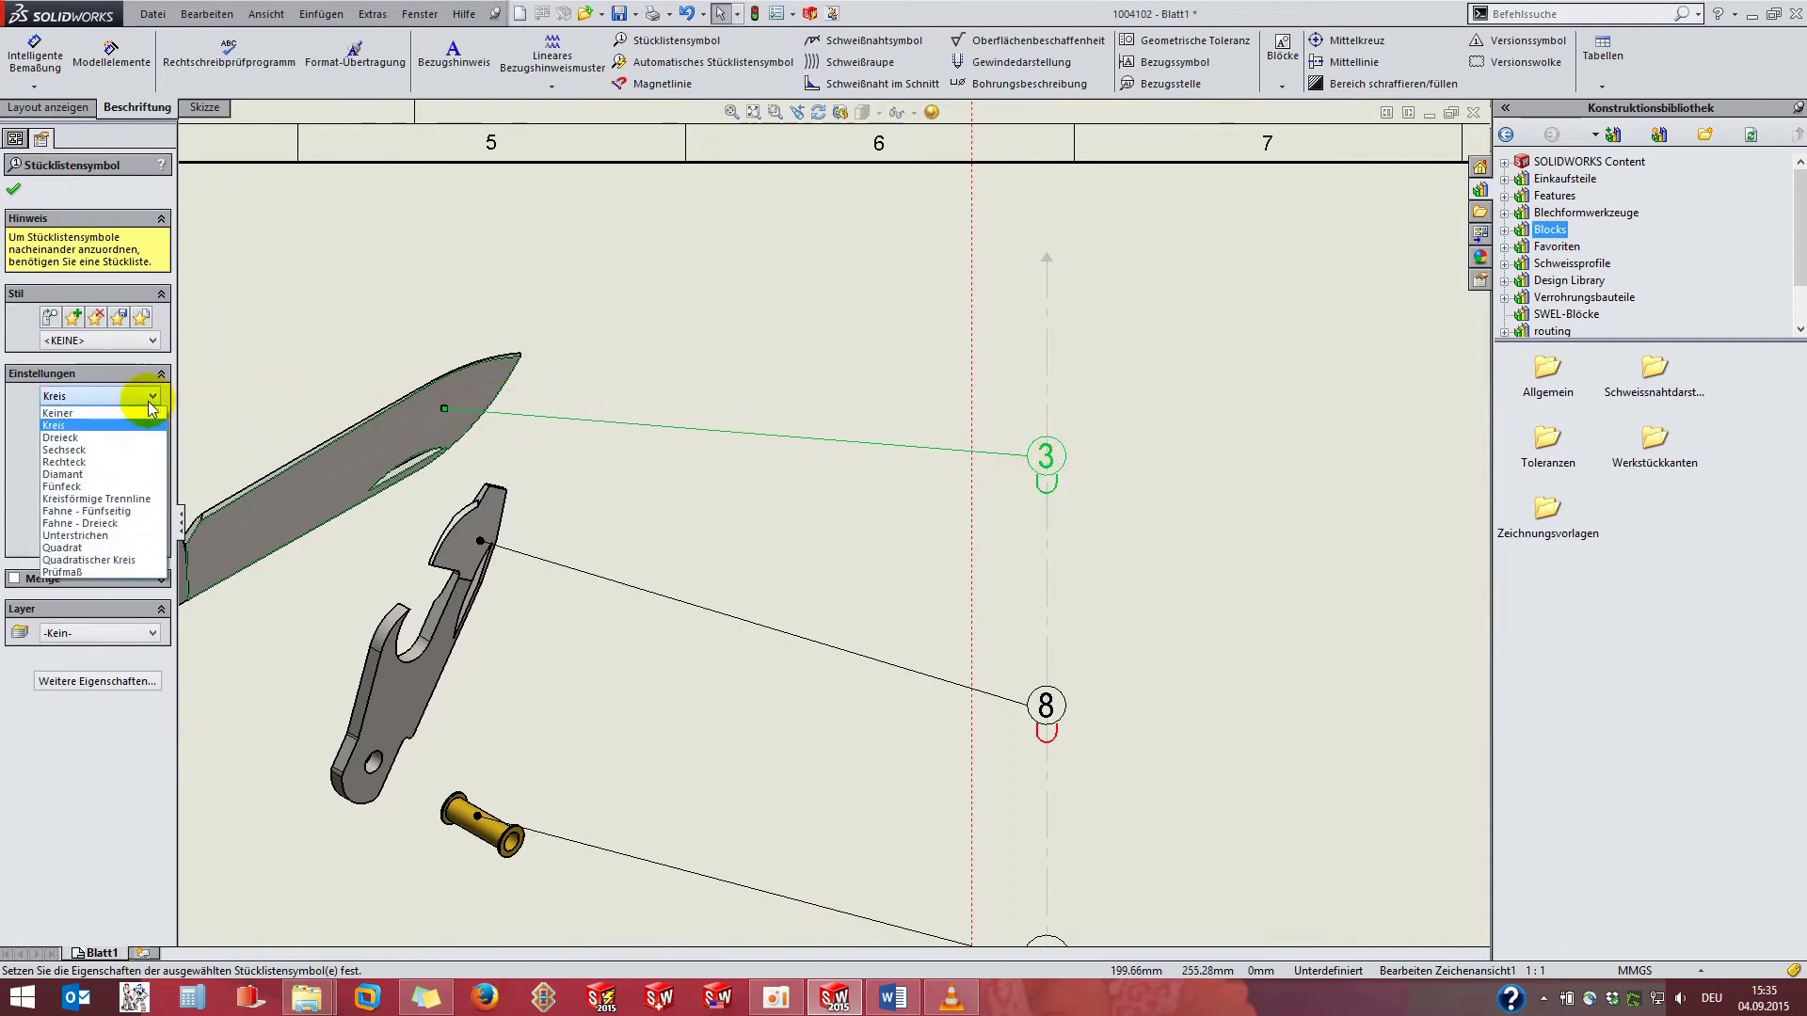
{"action": "left_click", "coordinate": [147, 415]}
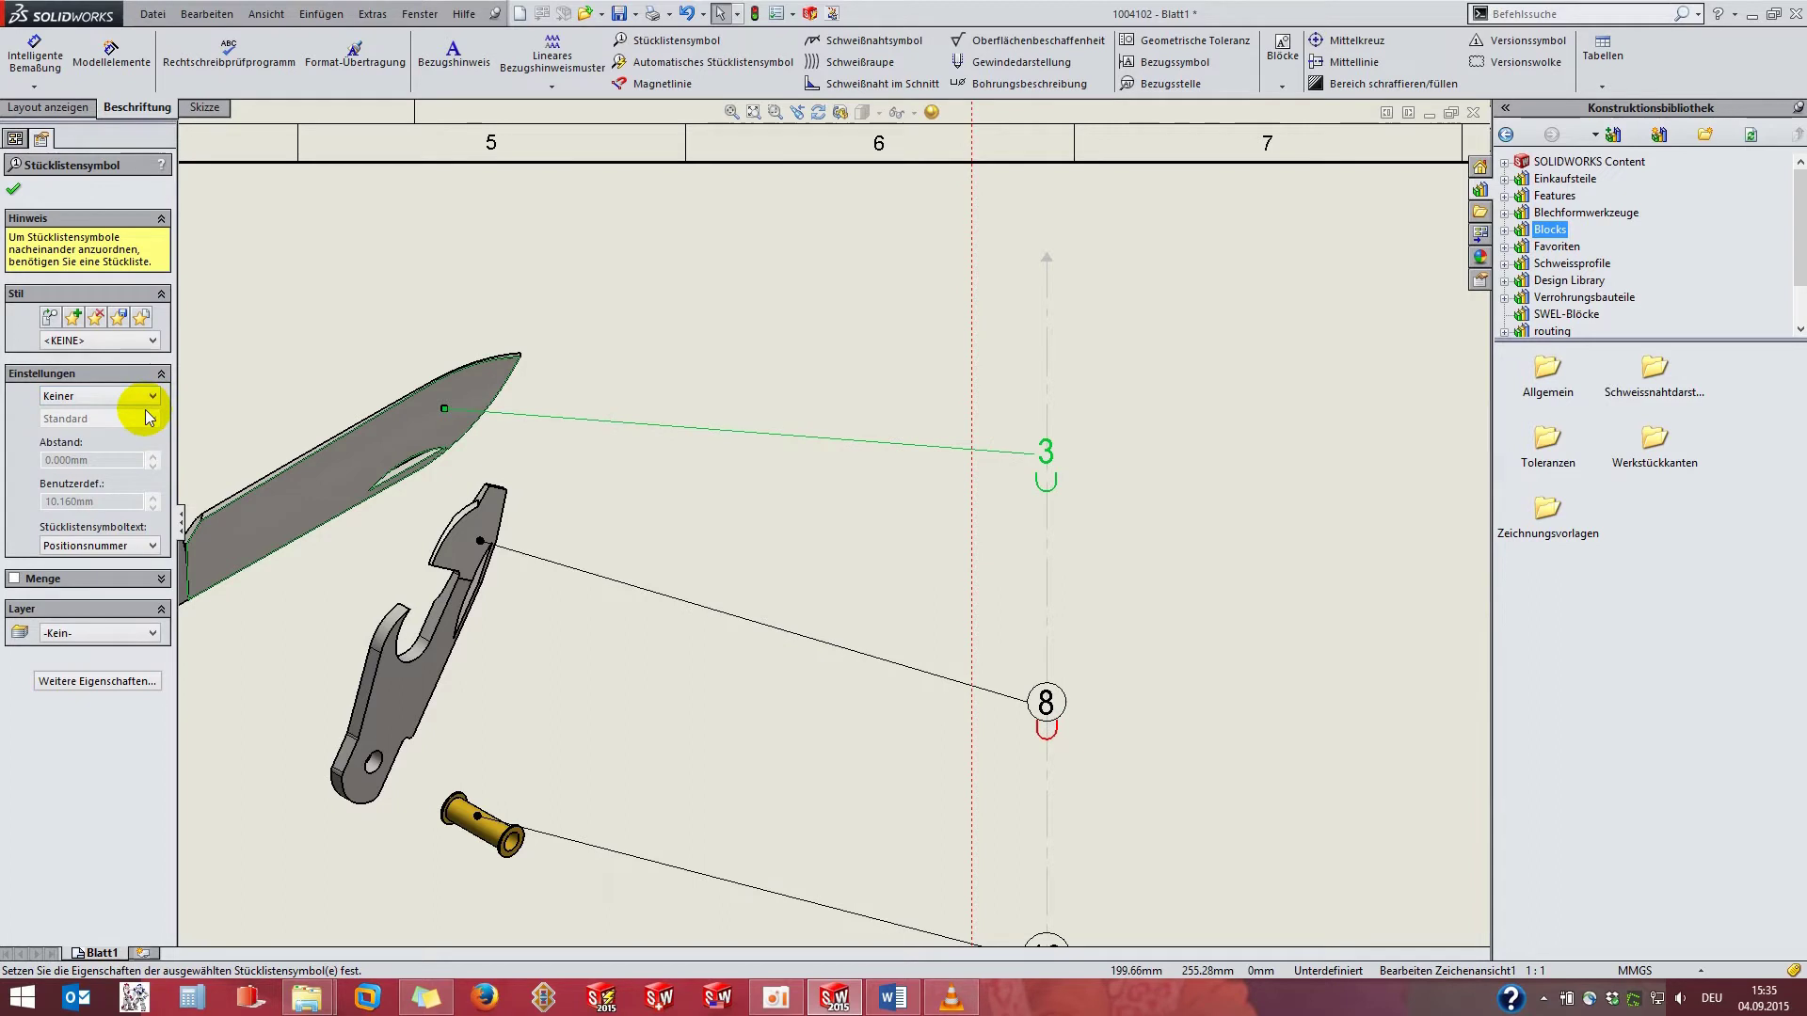
Set the blade balloon's text to the custom property Beschreibung1de, showing Klinge gross.
{"action": "left_click", "coordinate": [138, 550]}
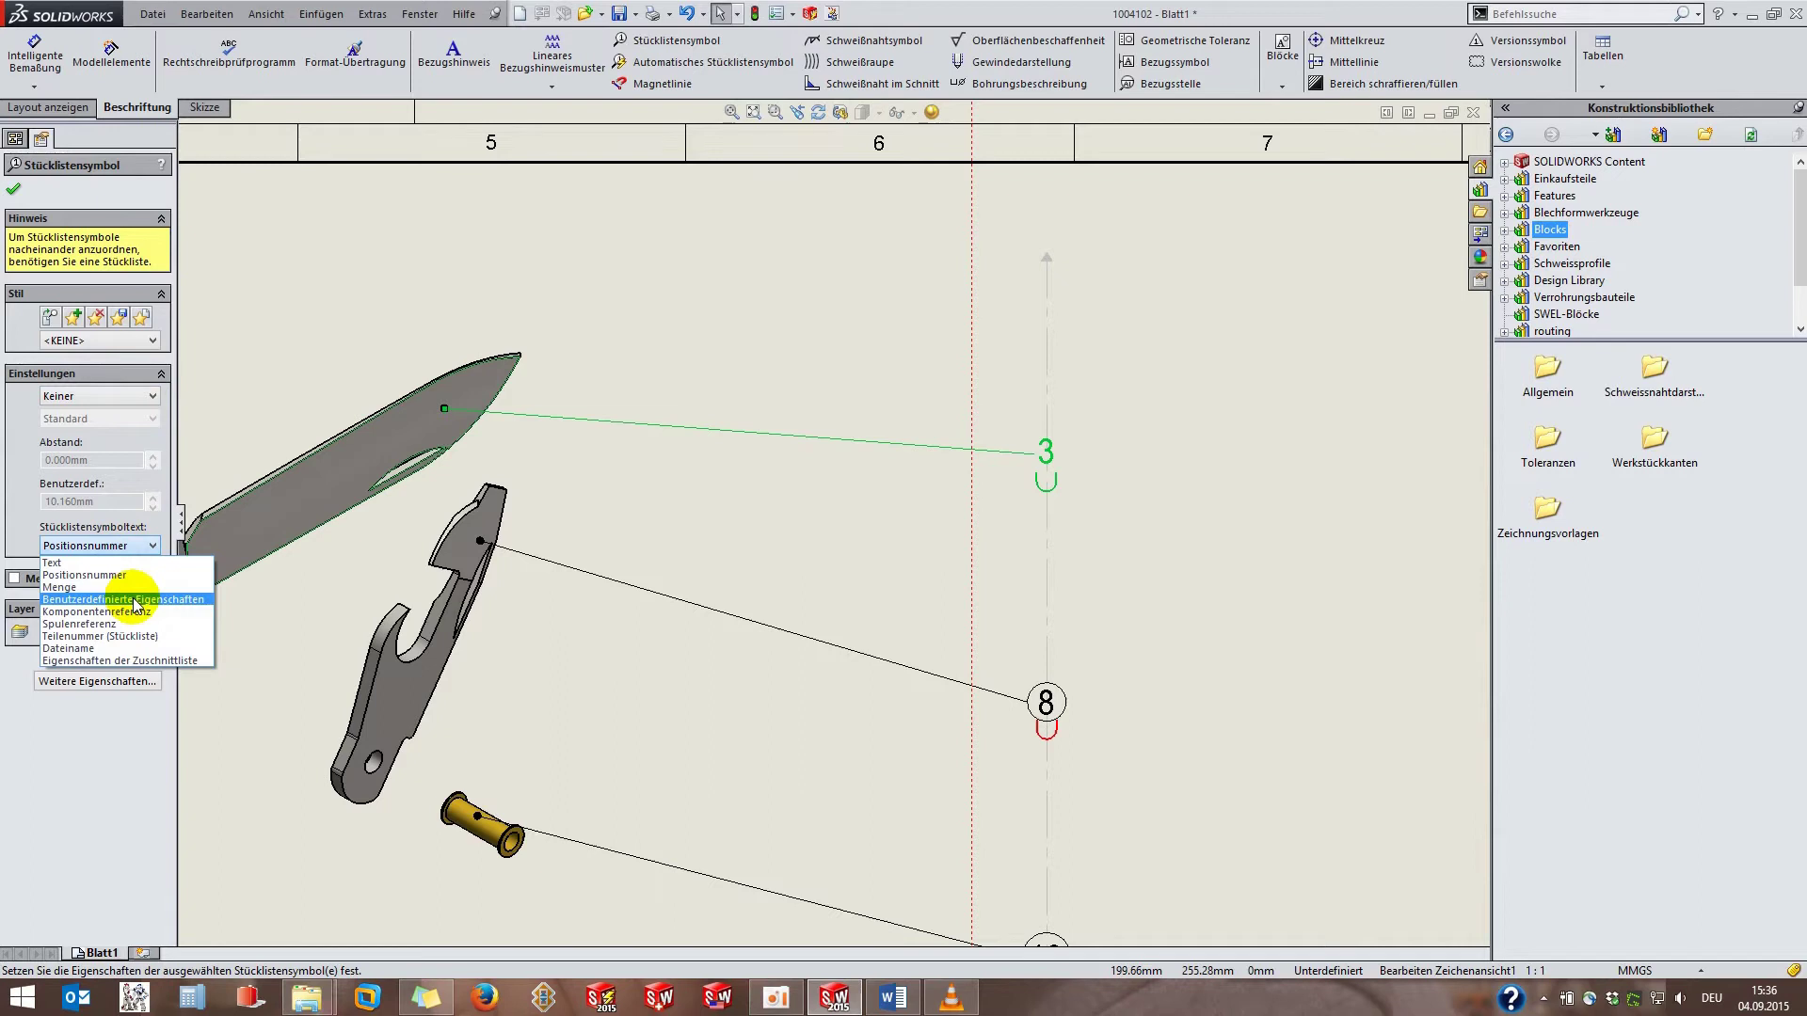
{"action": "left_click", "coordinate": [134, 600]}
{"action": "left_click", "coordinate": [113, 572]}
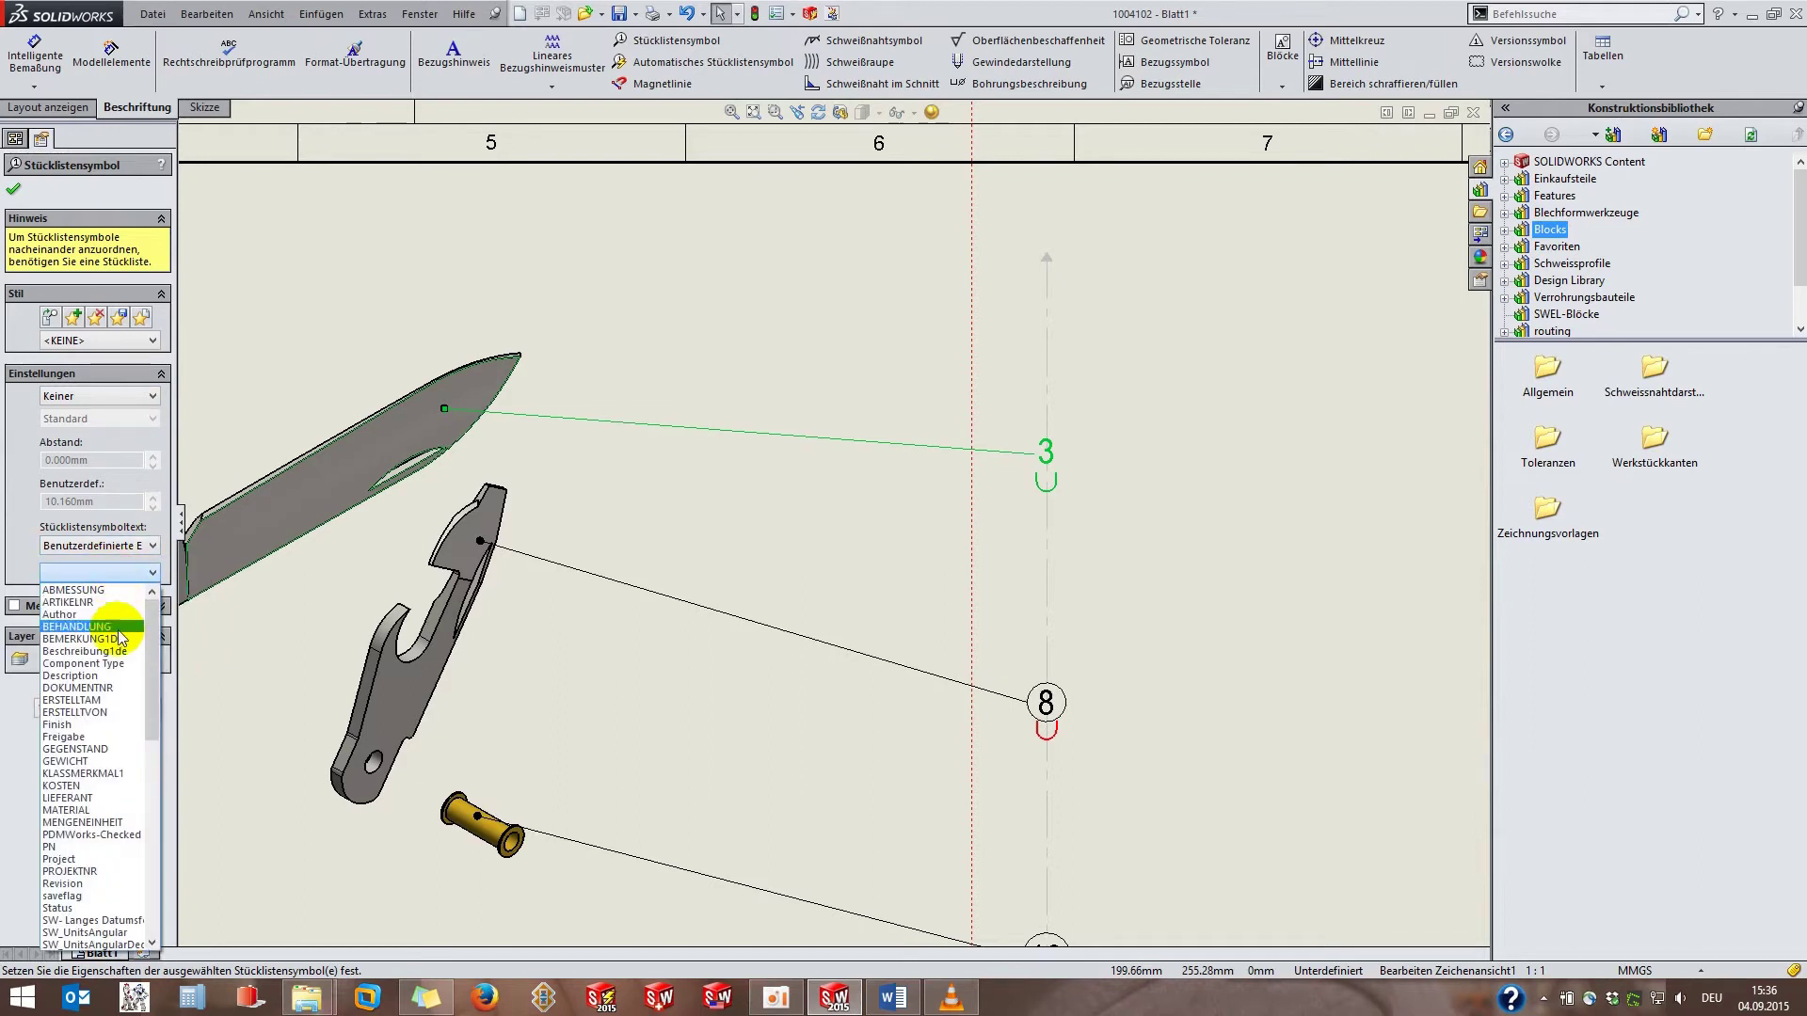
{"action": "left_click", "coordinate": [116, 663]}
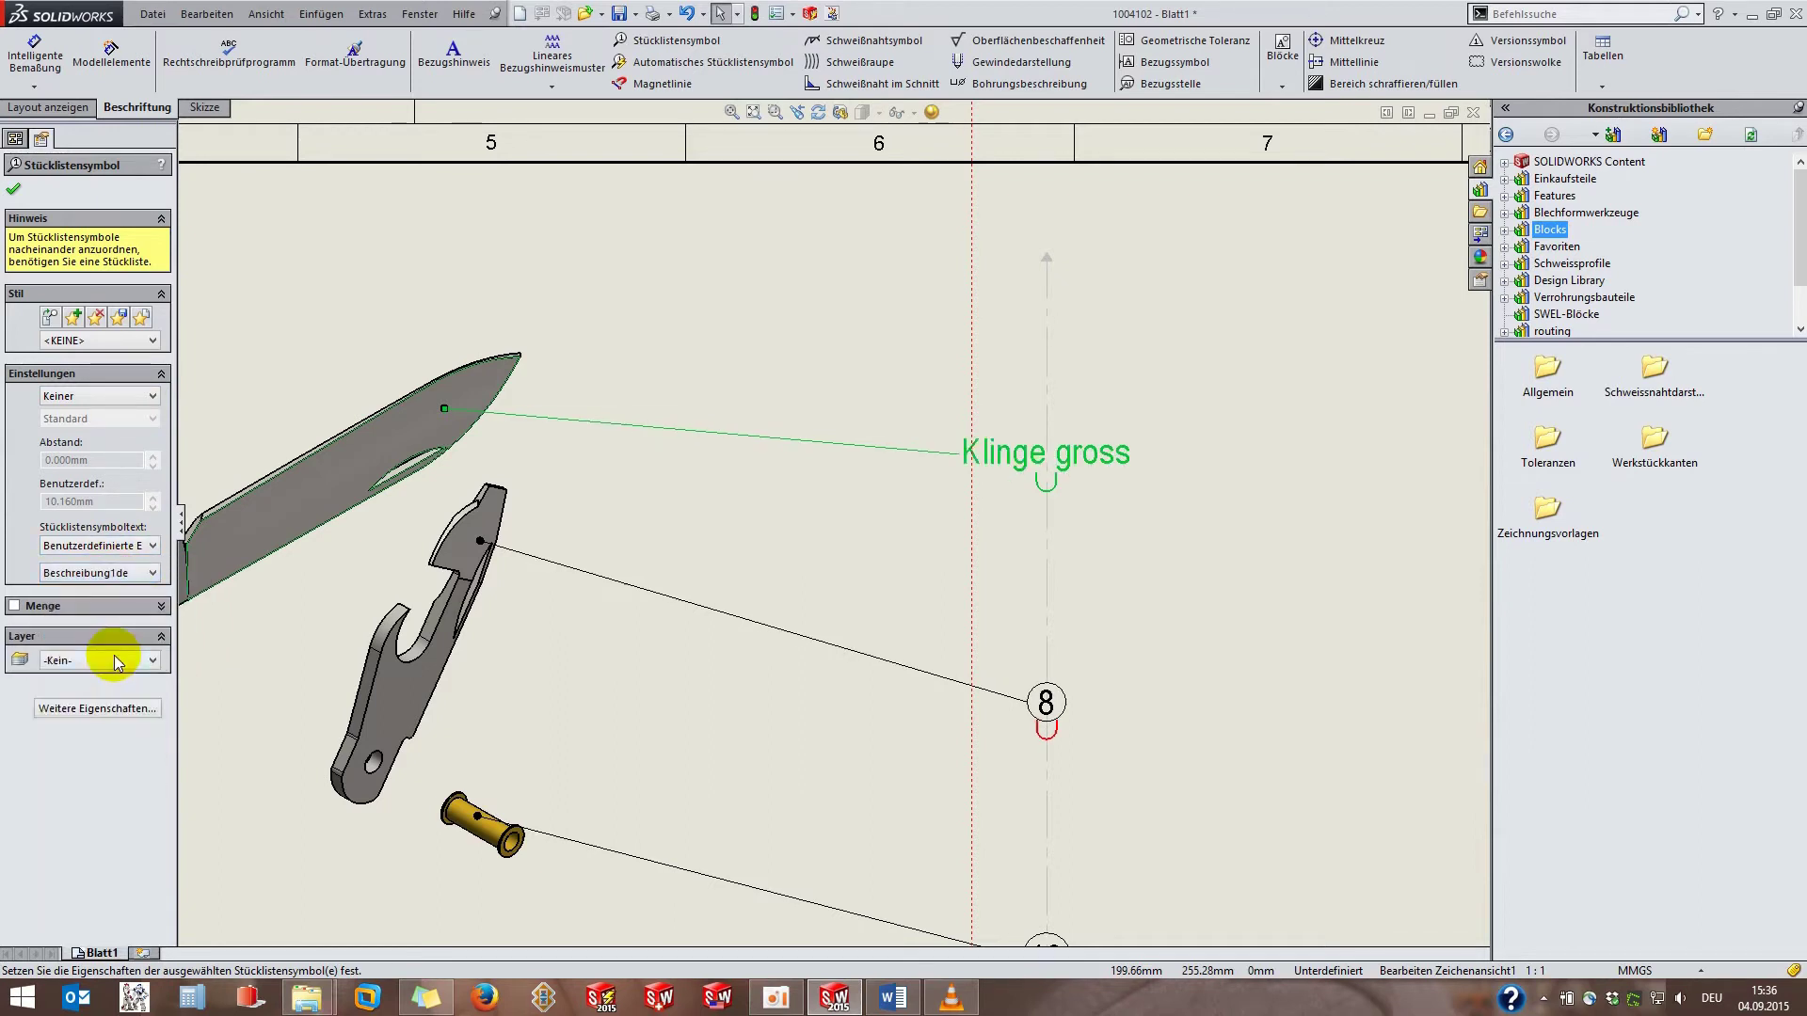
{"action": "left_click", "coordinate": [14, 192]}
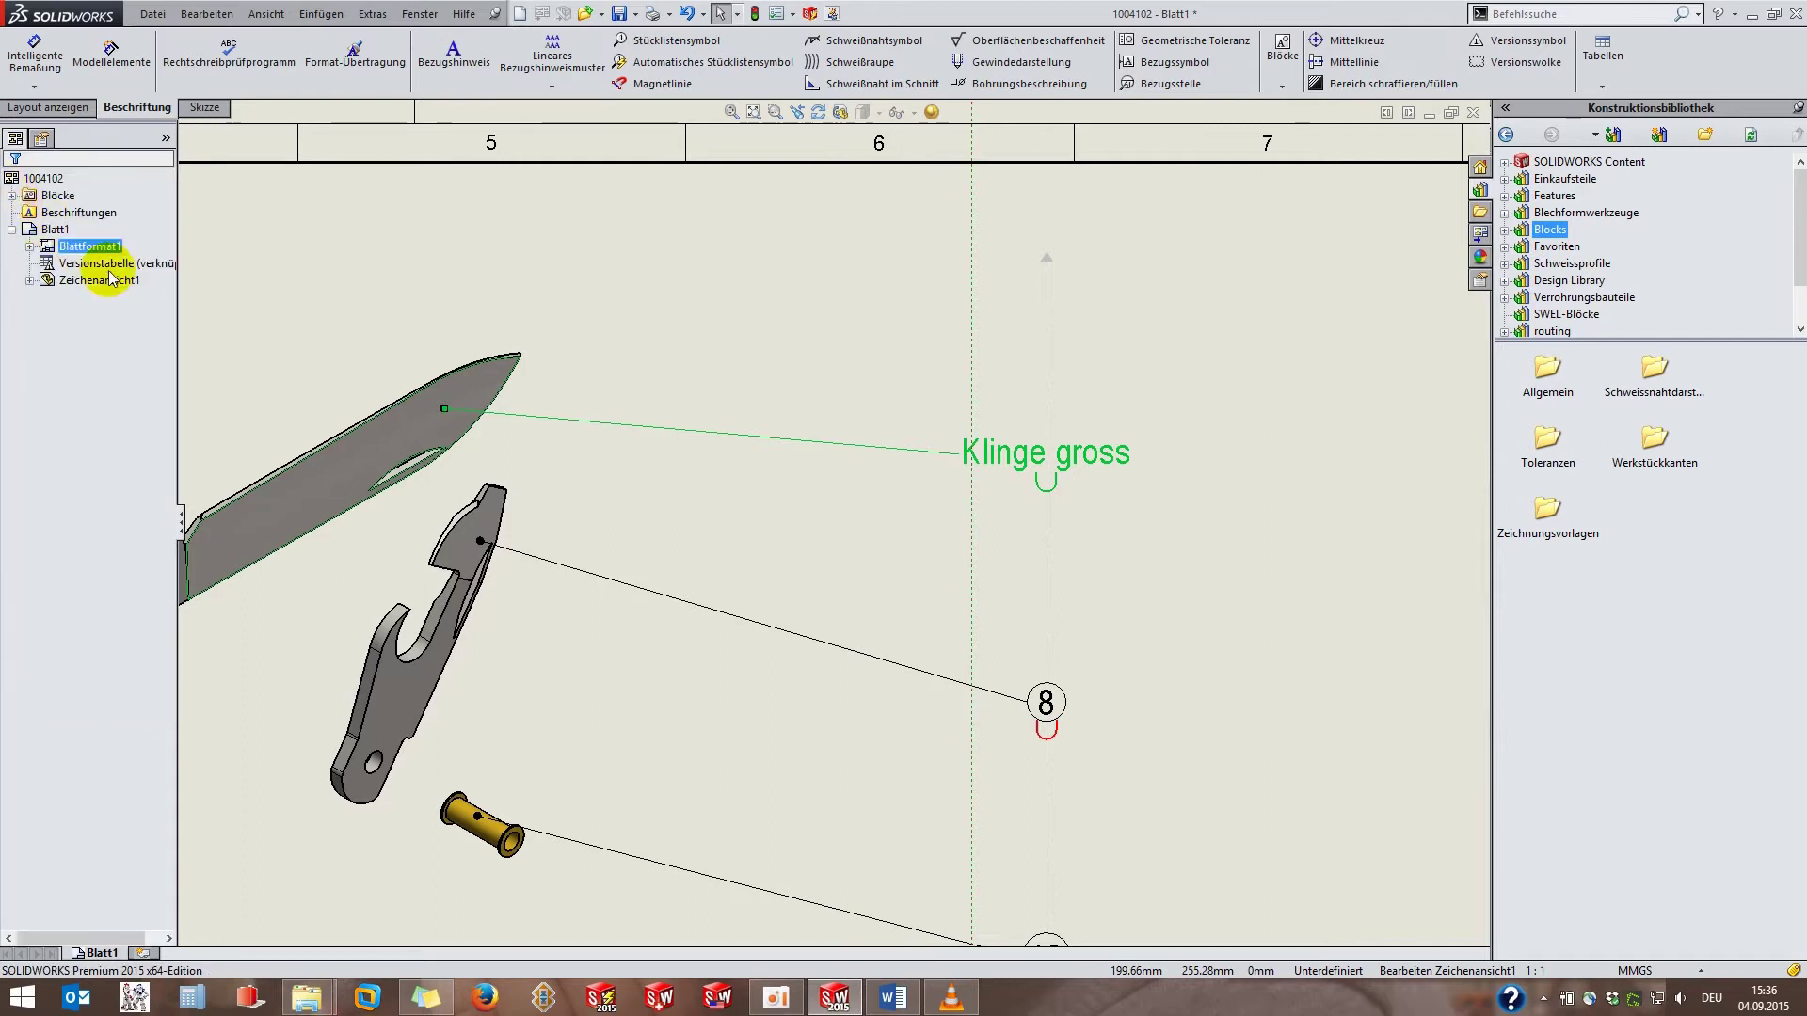
{"action": "left_click", "coordinate": [1114, 516]}
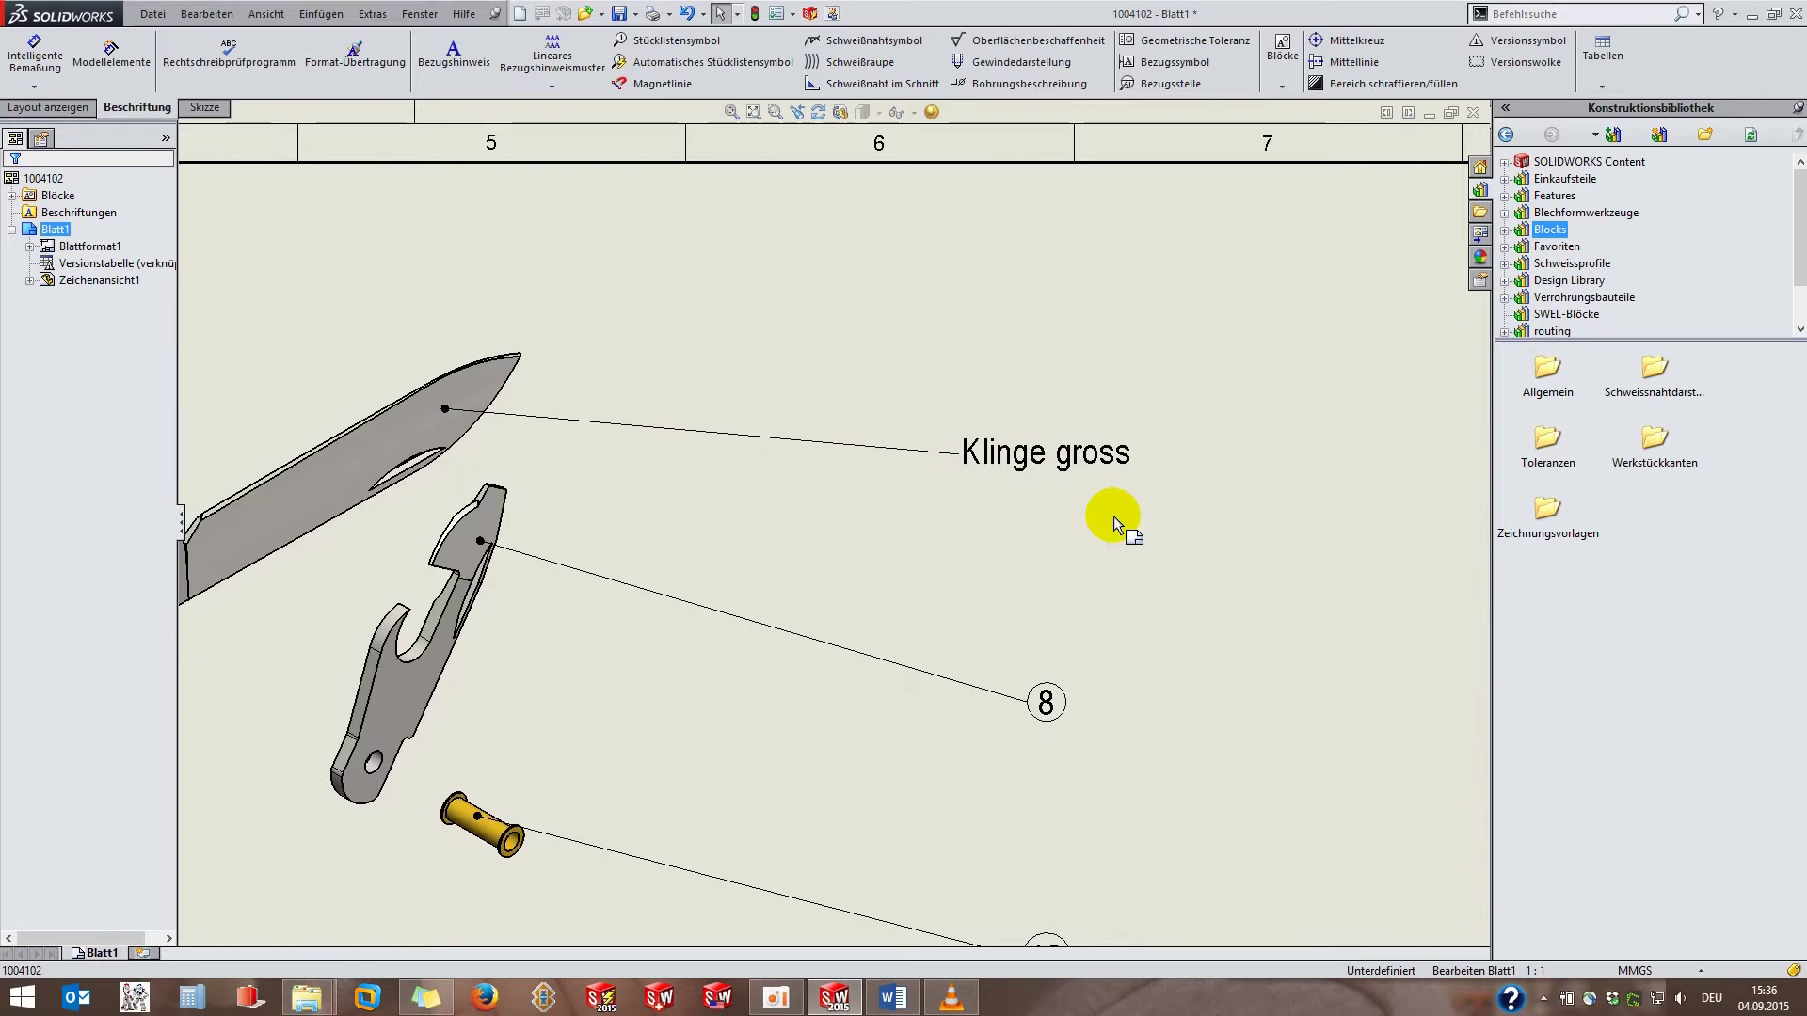
Edit the blade balloon's text so the $PRPMODEL reference appears on three lines.
{"action": "left_click", "coordinate": [1066, 473]}
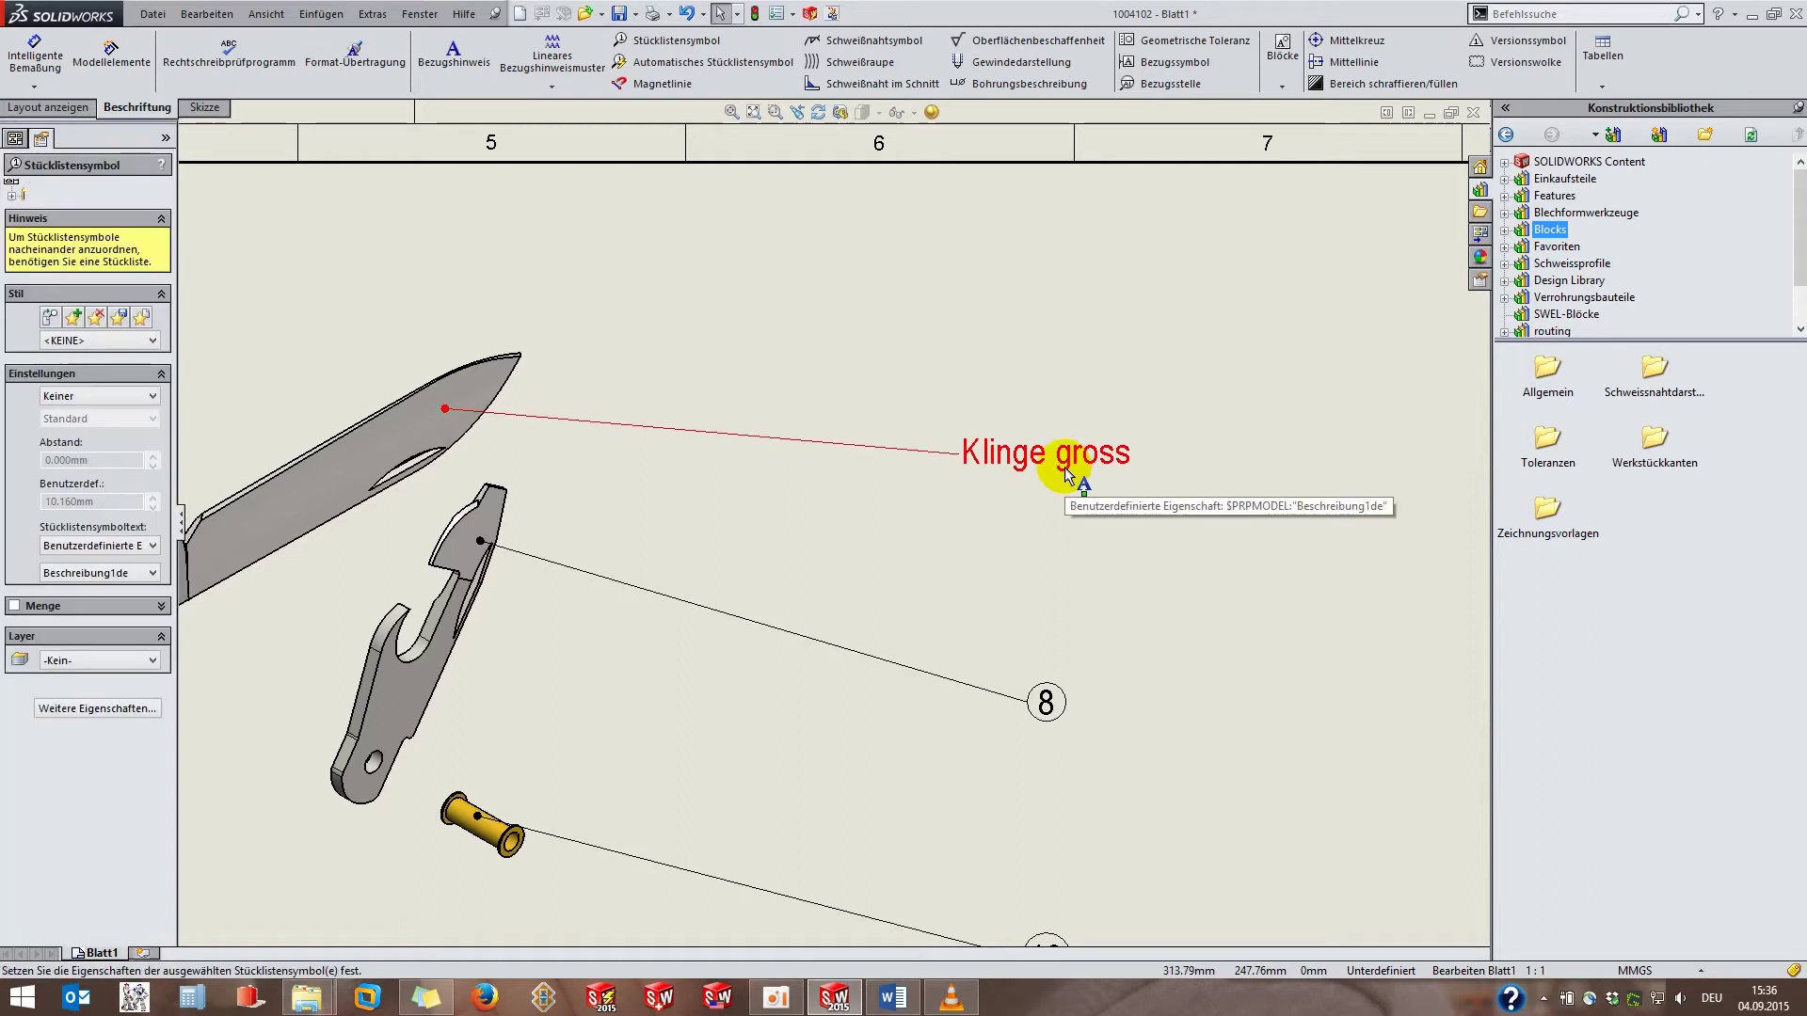
{"action": "right_click", "coordinate": [1067, 472]}
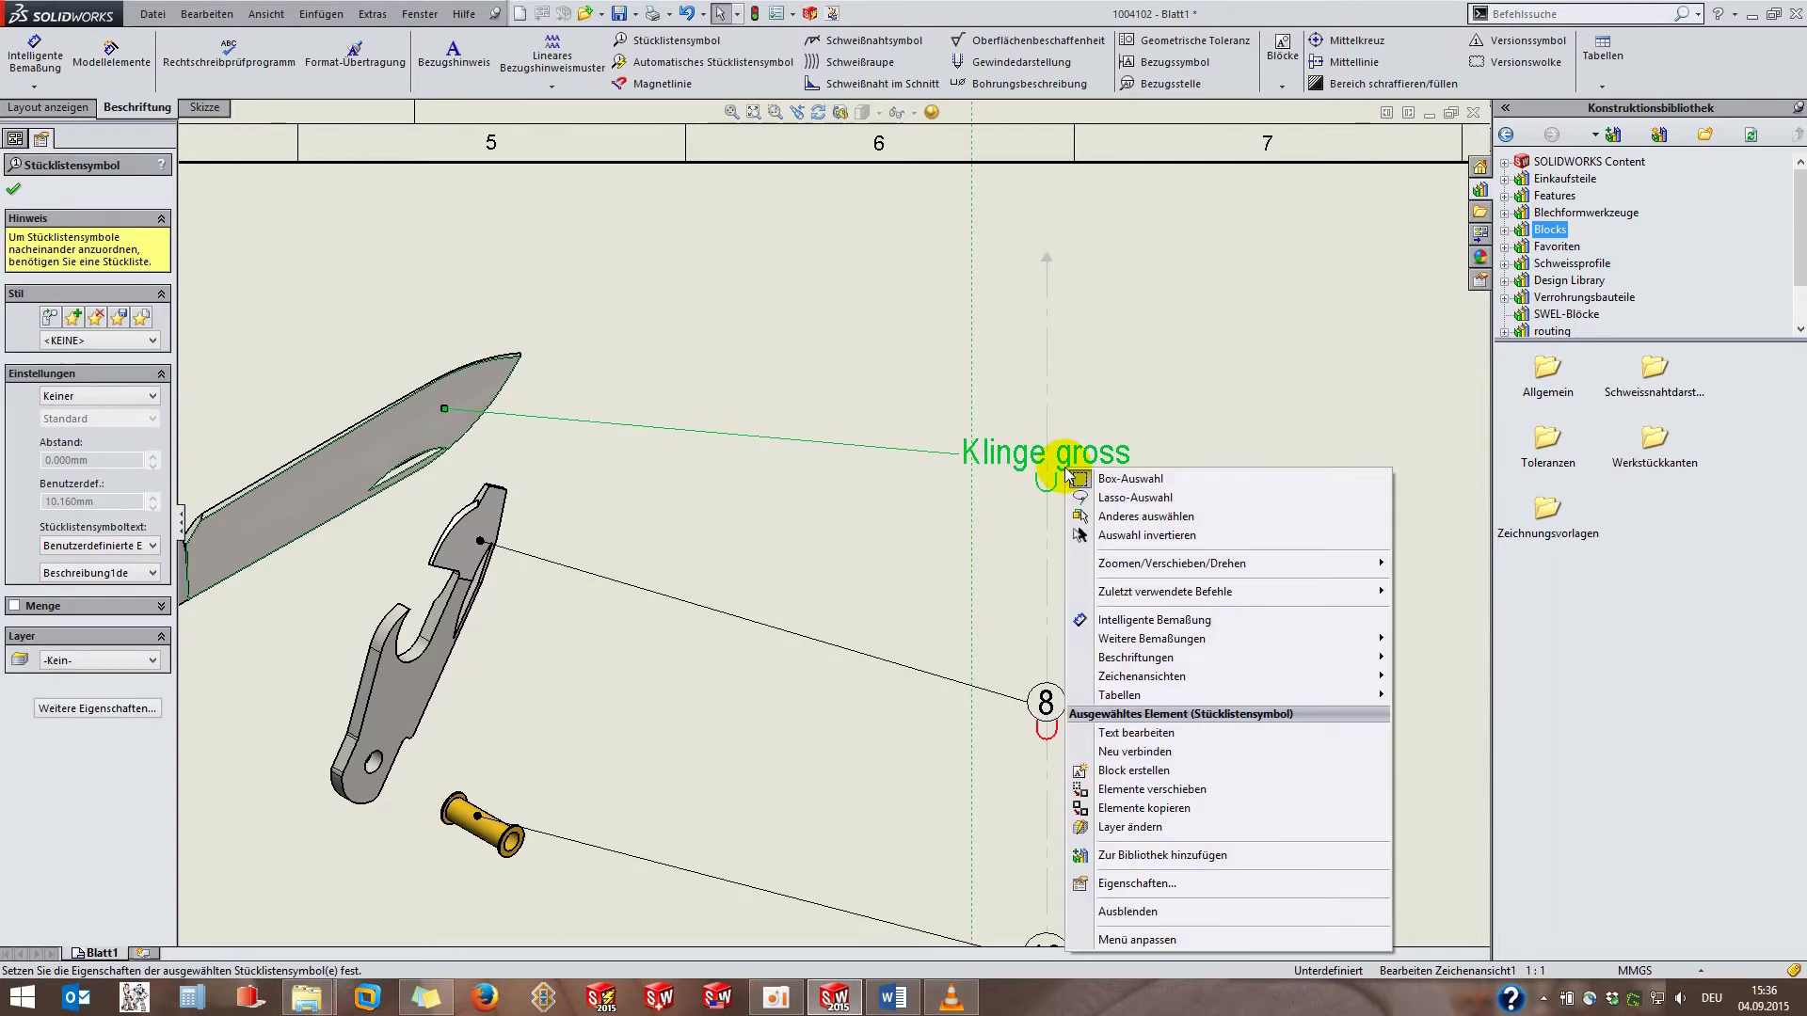
{"action": "left_click", "coordinate": [1082, 735]}
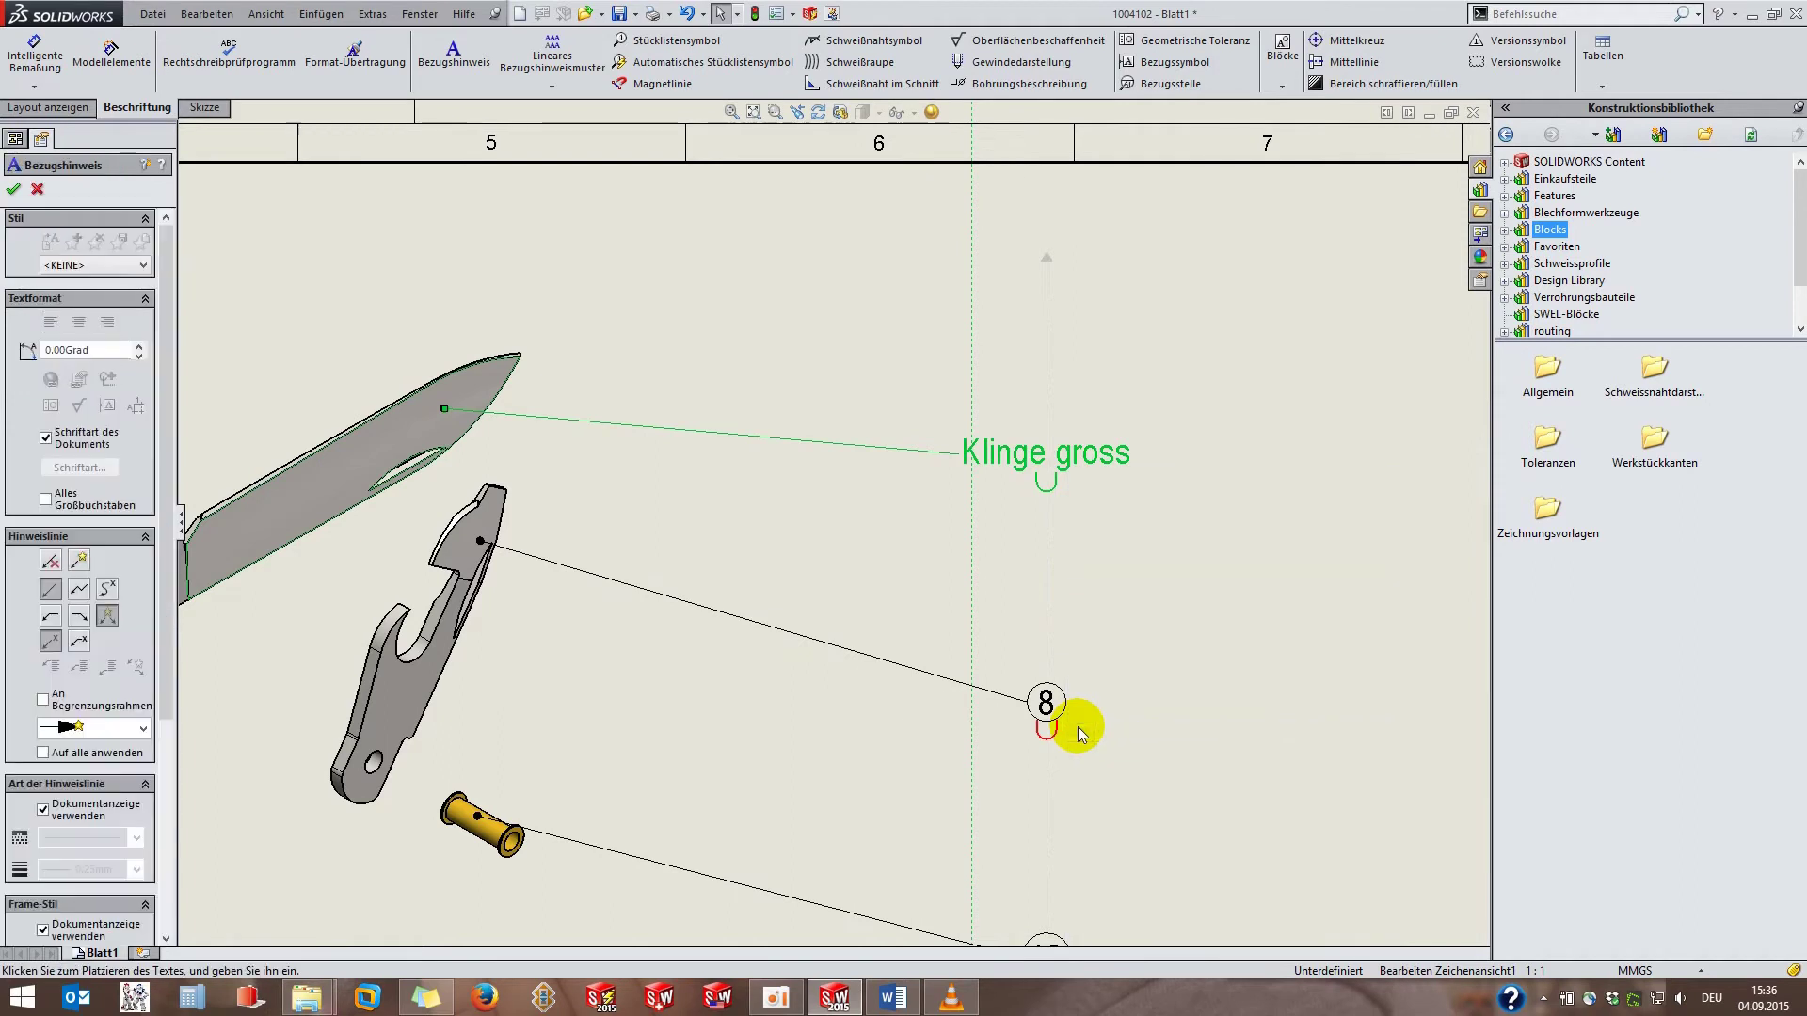
{"action": "right_click", "coordinate": [1051, 467]}
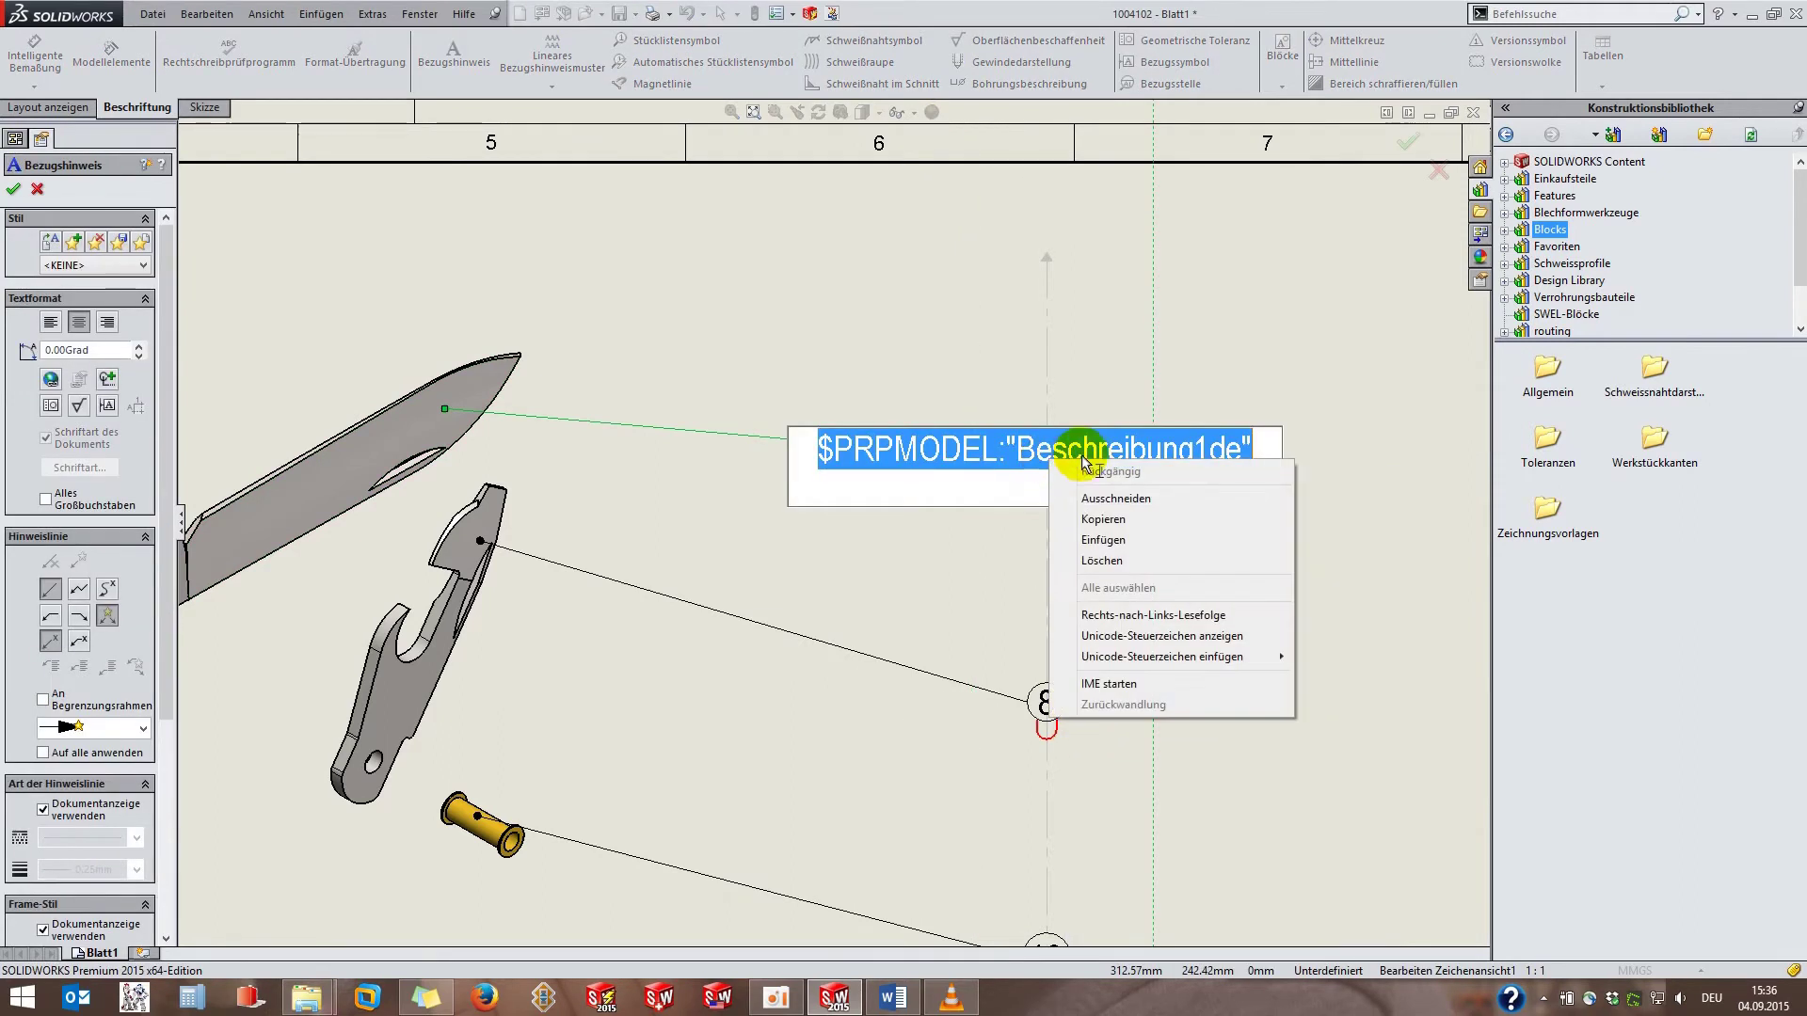
{"action": "left_click", "coordinate": [1089, 520]}
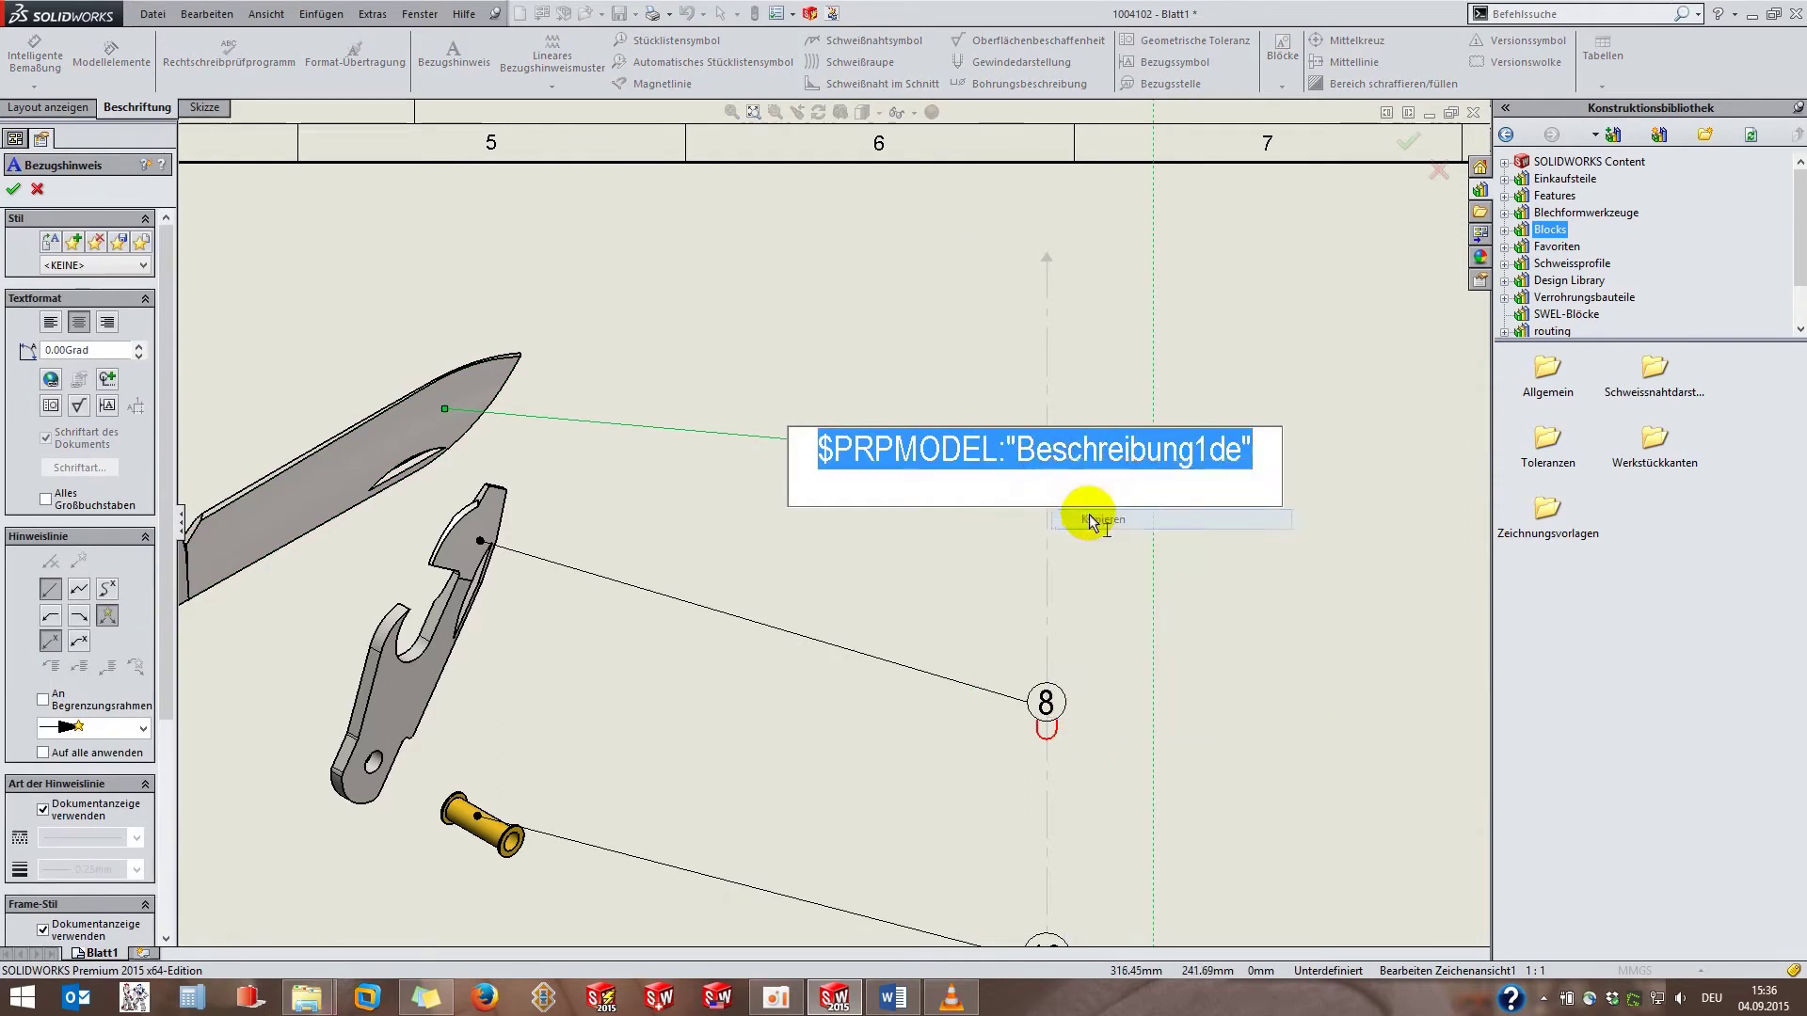
{"action": "left_click", "coordinate": [1257, 468]}
{"action": "key", "text": "Return"}
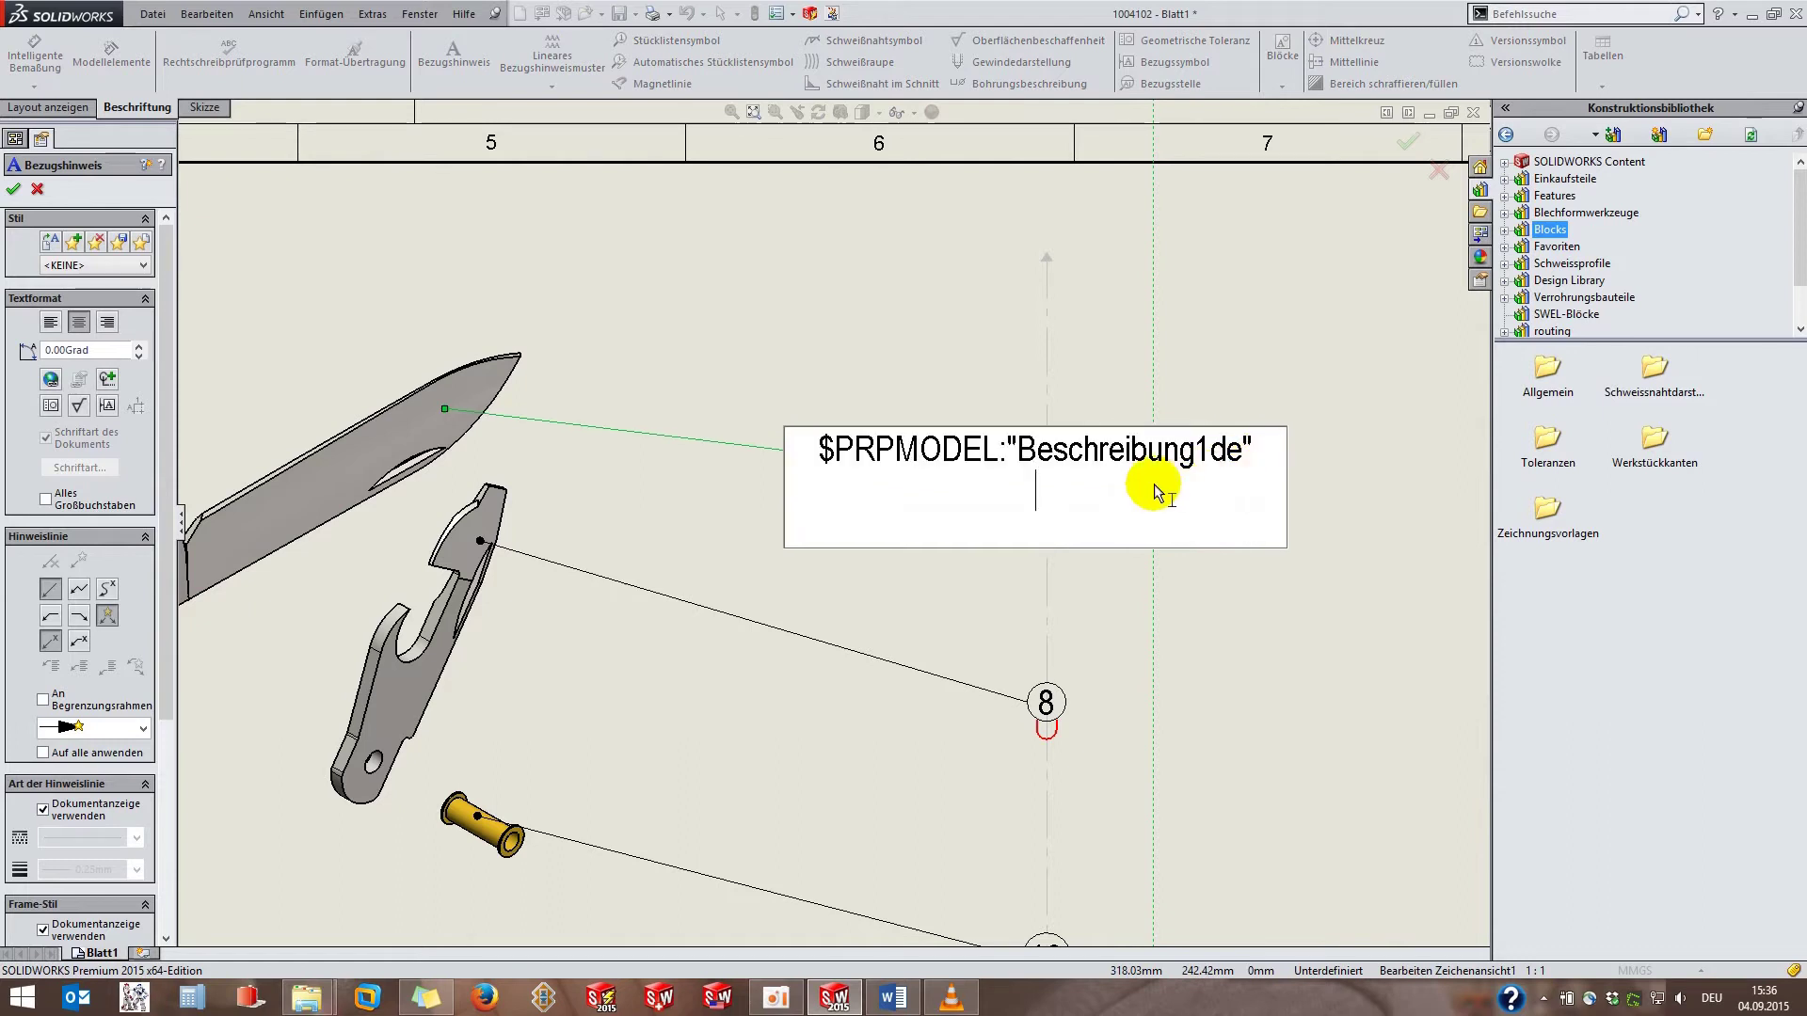
{"action": "right_click", "coordinate": [1134, 470]}
{"action": "left_click", "coordinate": [1190, 571]}
{"action": "key", "text": "Return"}
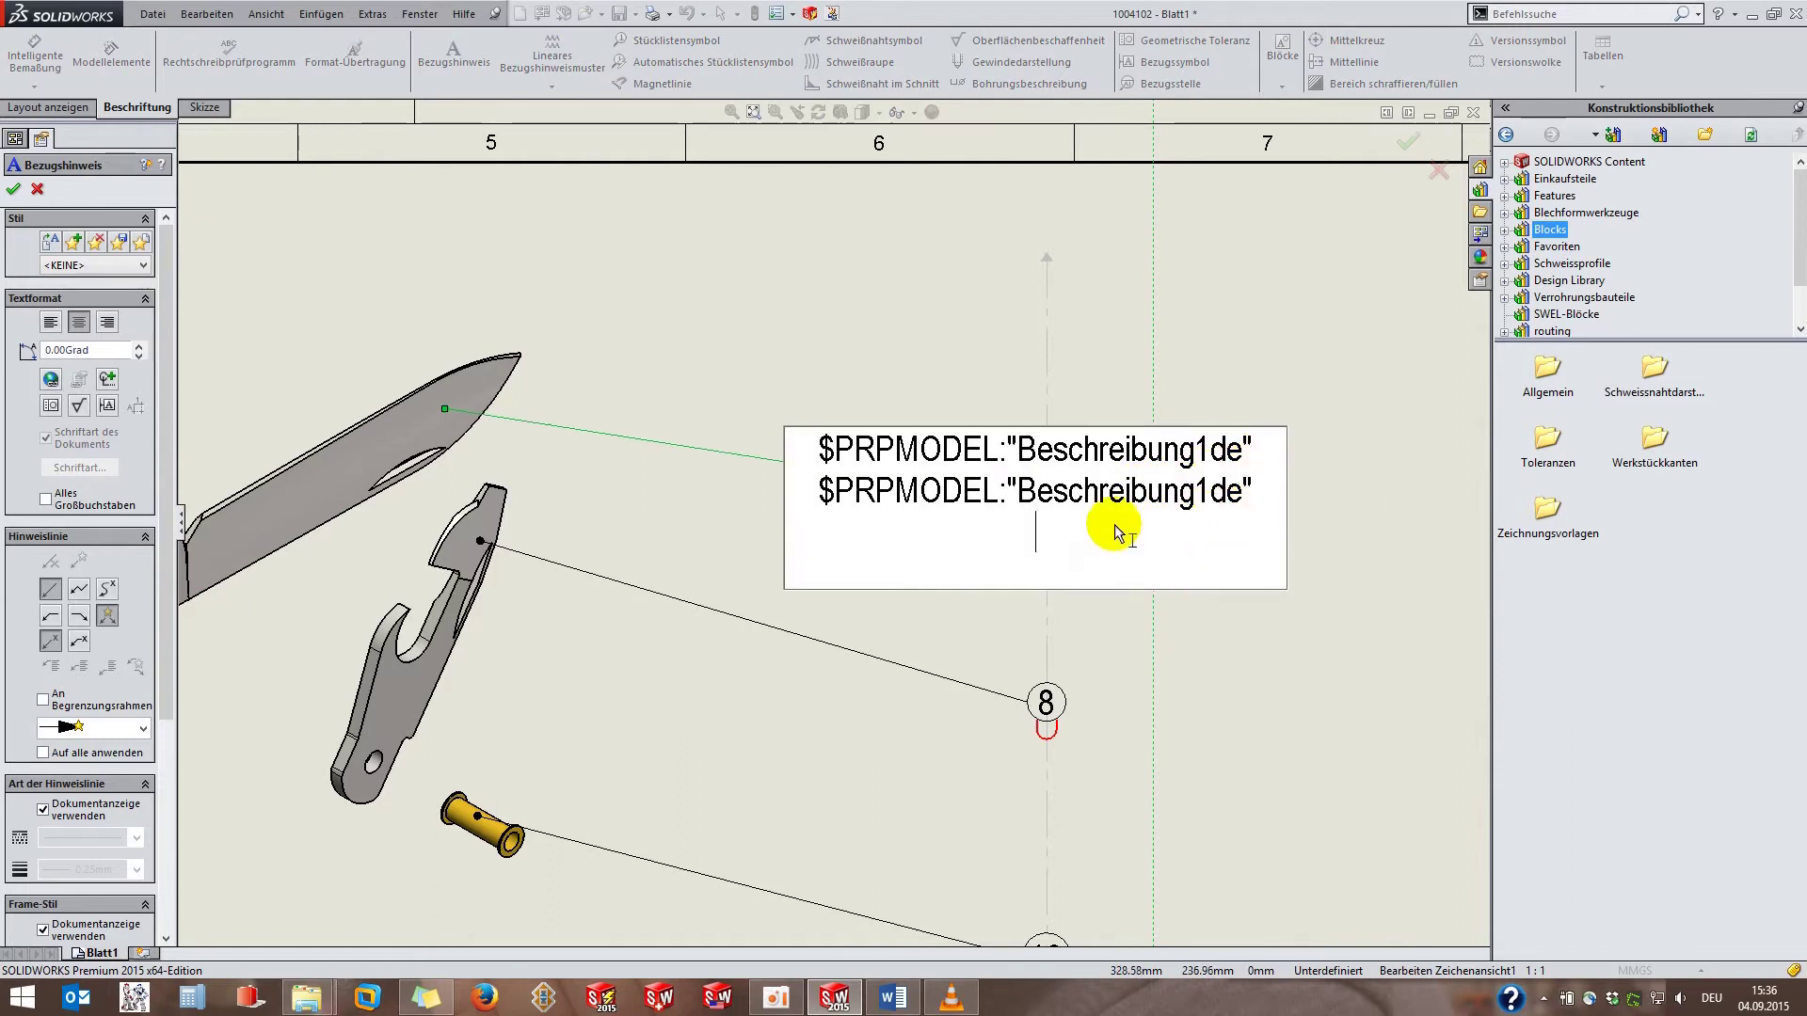
{"action": "right_click", "coordinate": [1117, 505]}
{"action": "left_click", "coordinate": [1171, 606]}
Change the second and third references to ArtikelNr and Material.
{"action": "left_click_drag", "start_coordinate": [1019, 489], "coordinate": [1239, 514]}
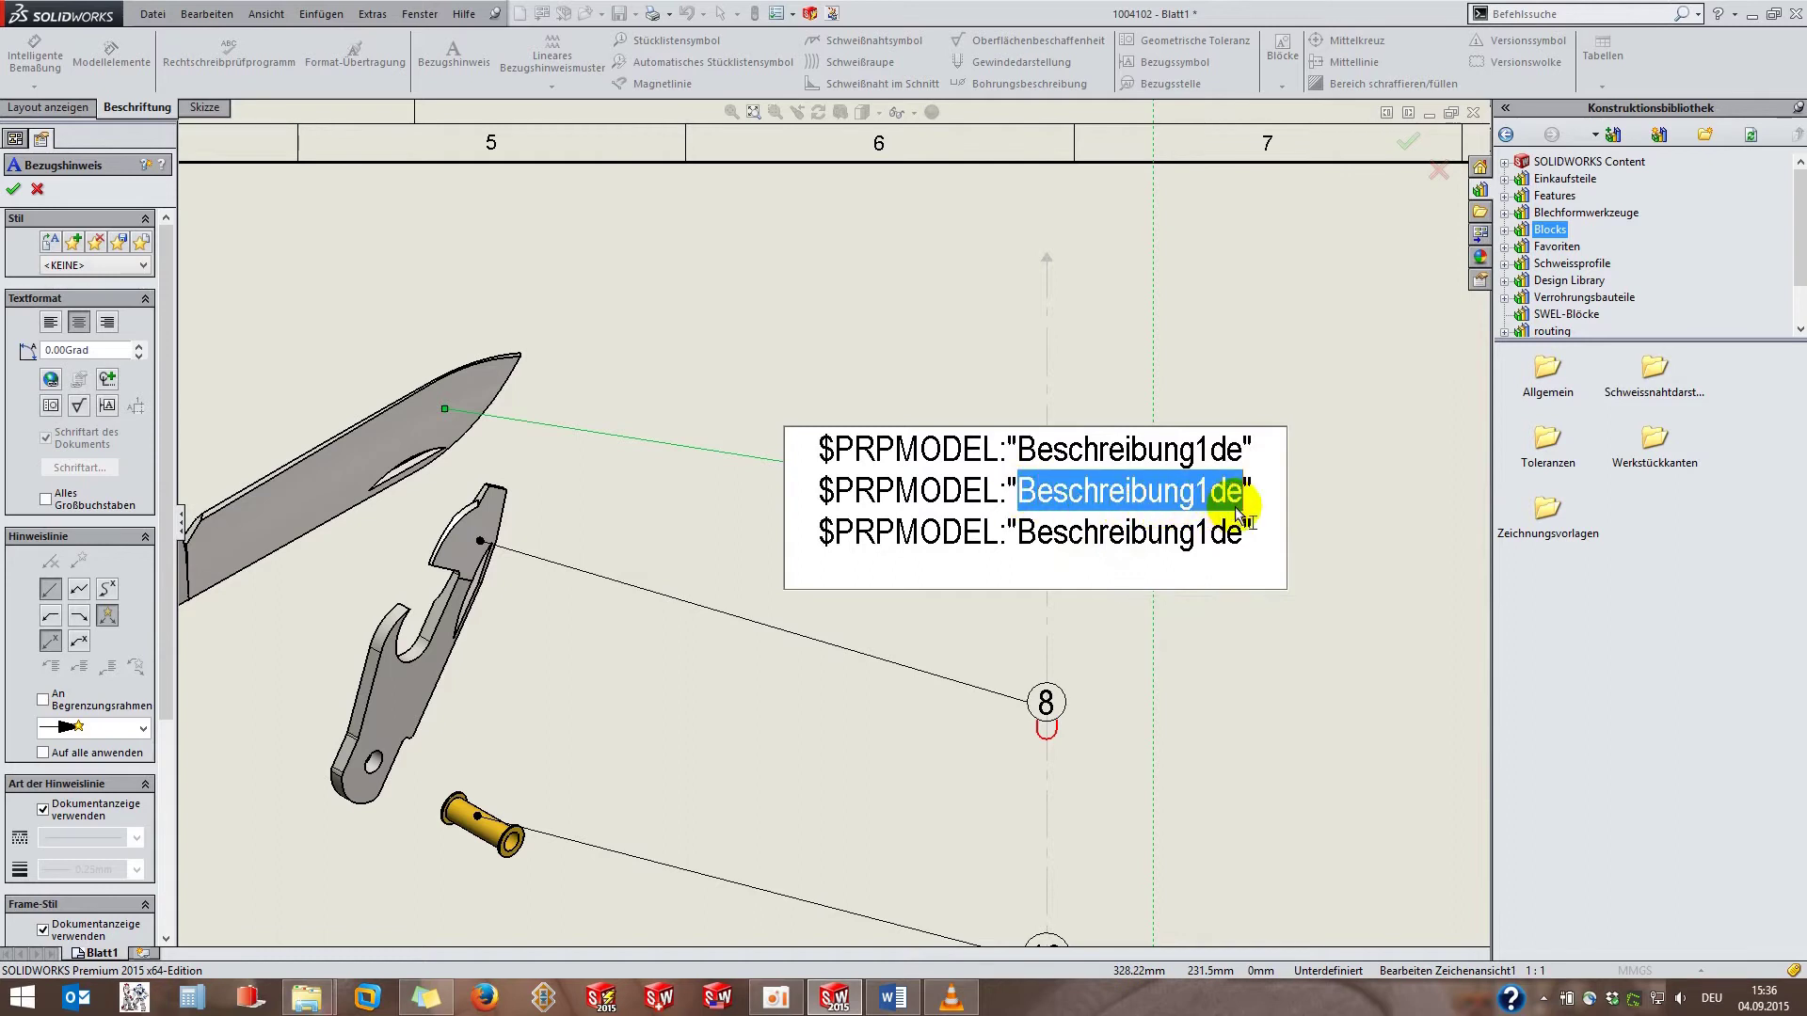
{"action": "type", "text": "ArtikelNr"}
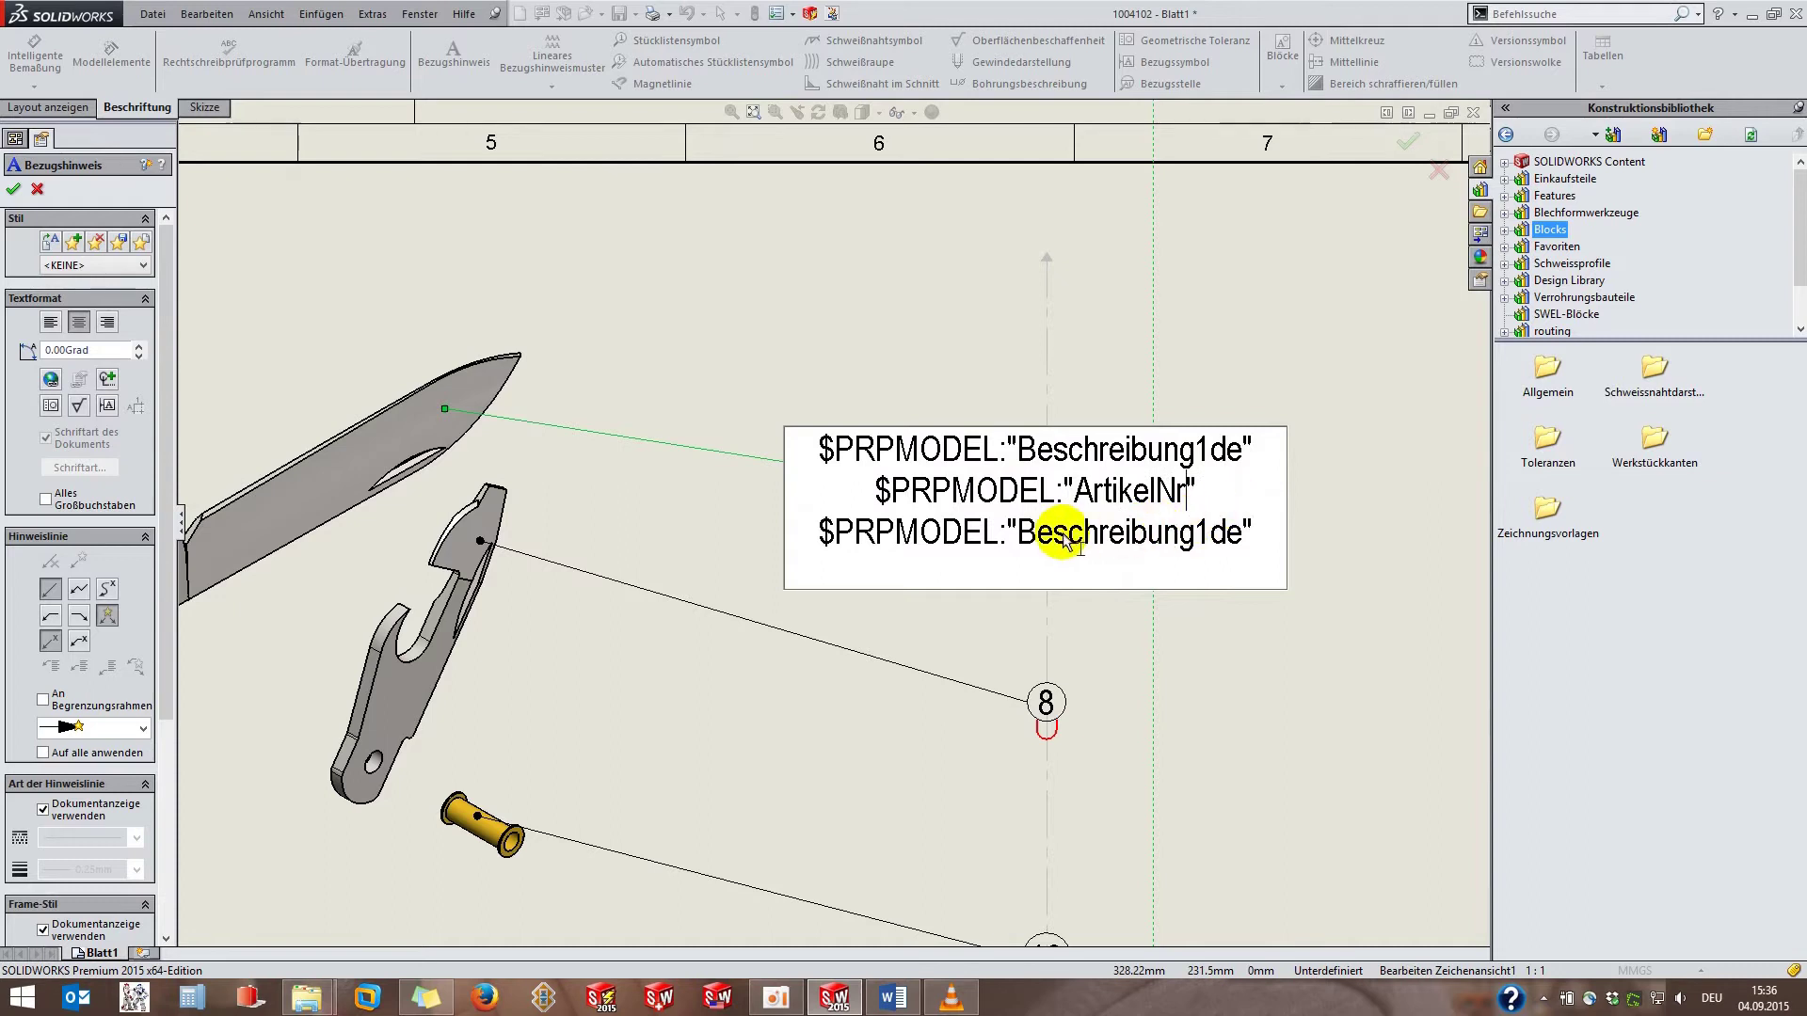
{"action": "left_click_drag", "start_coordinate": [1021, 534], "coordinate": [1238, 549]}
{"action": "type", "text": "Material"}
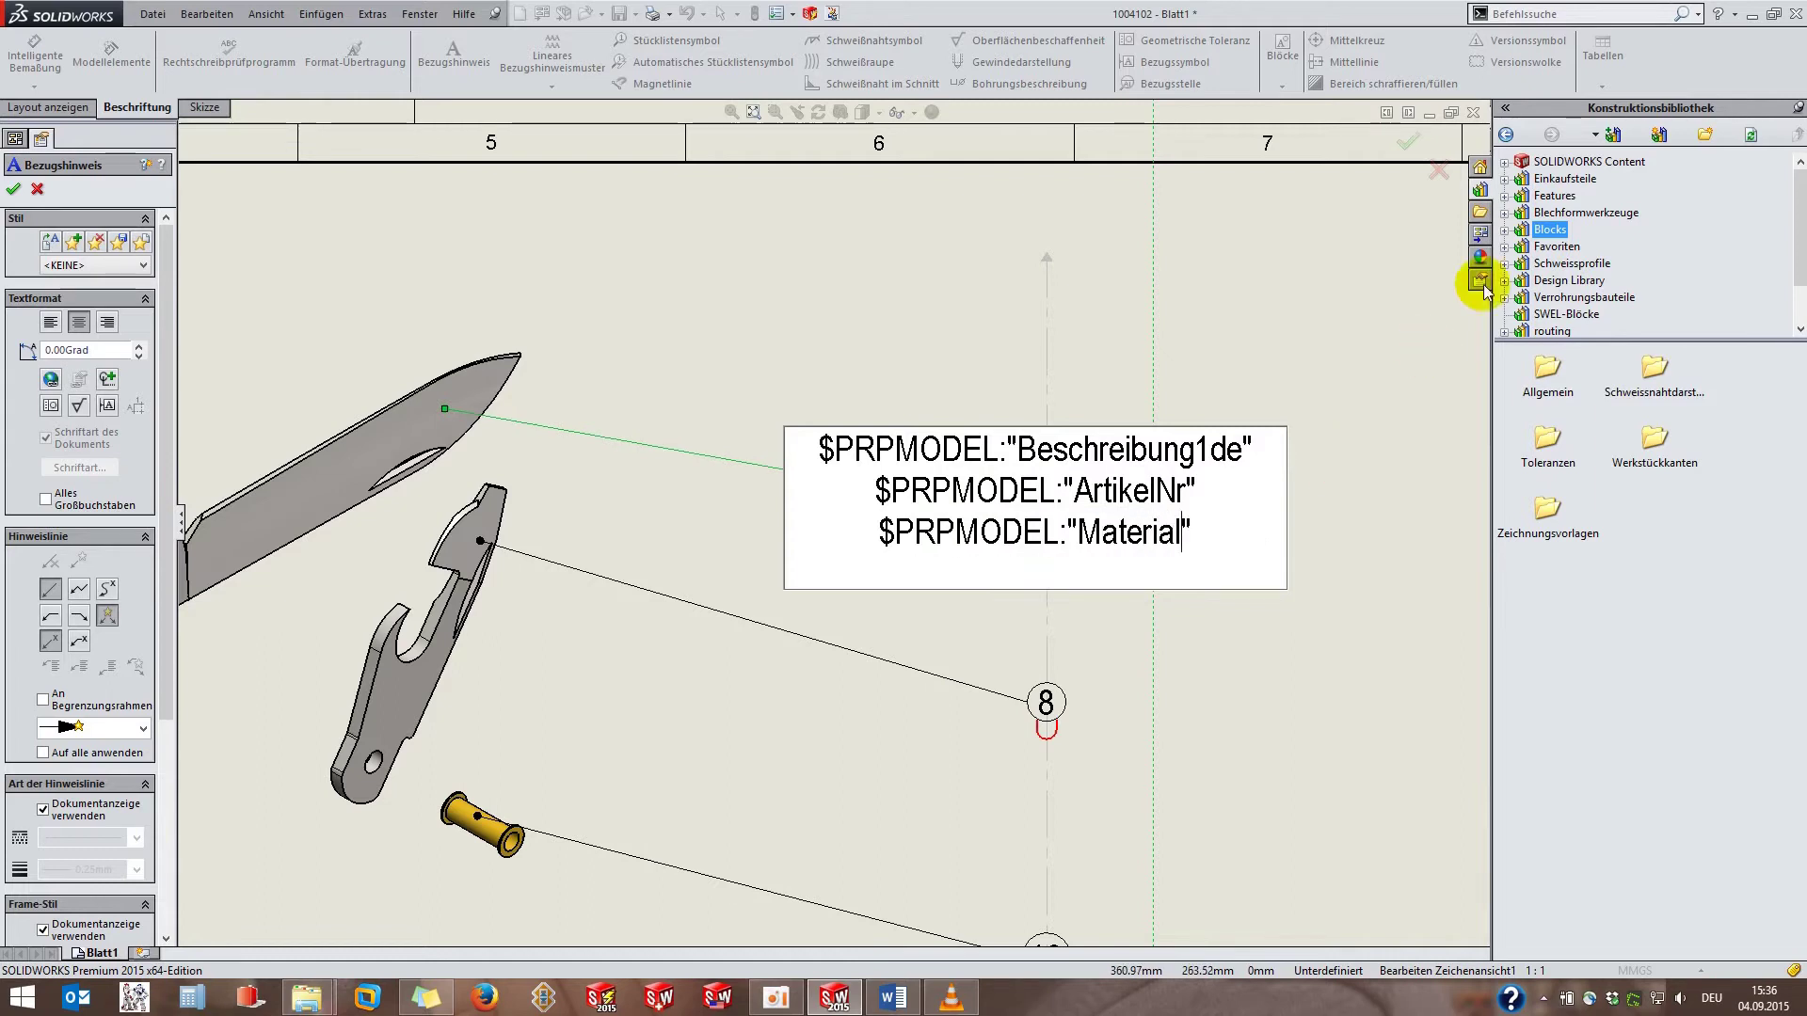
{"action": "left_click", "coordinate": [1443, 257]}
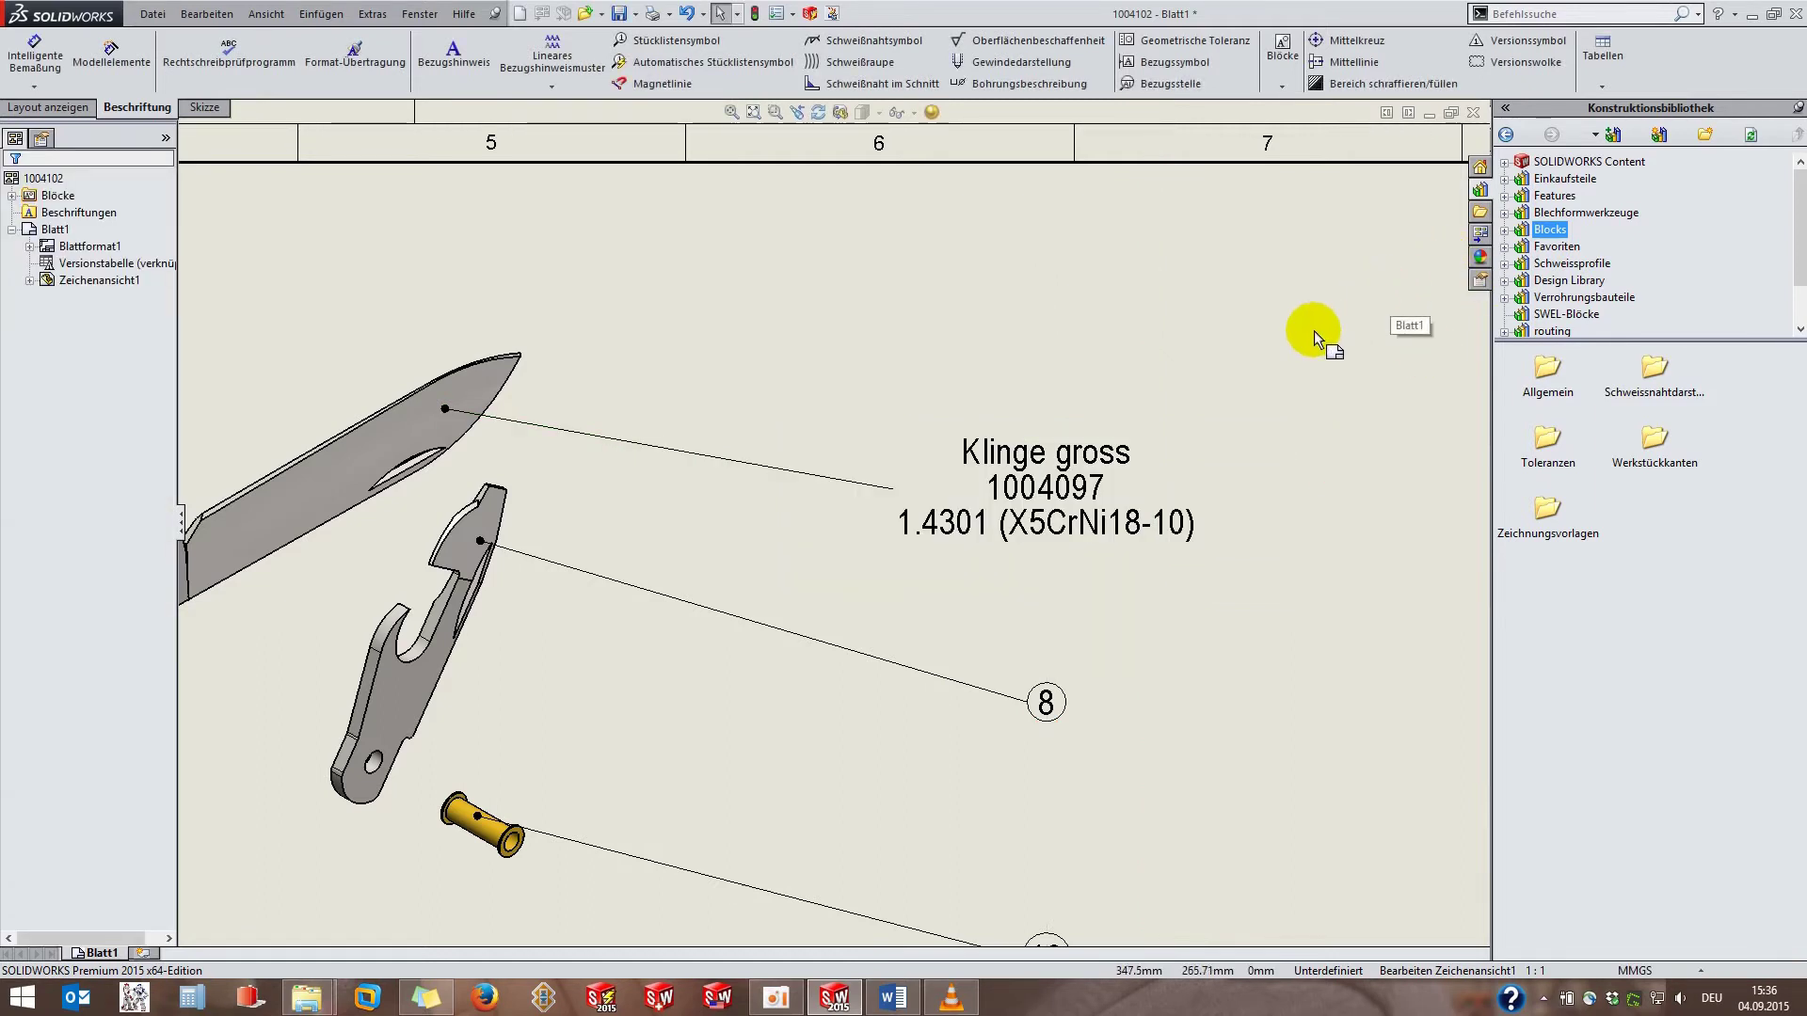
Give all balloons style None and custom-property text showing description, article number and material.
{"action": "left_click", "coordinate": [1124, 457]}
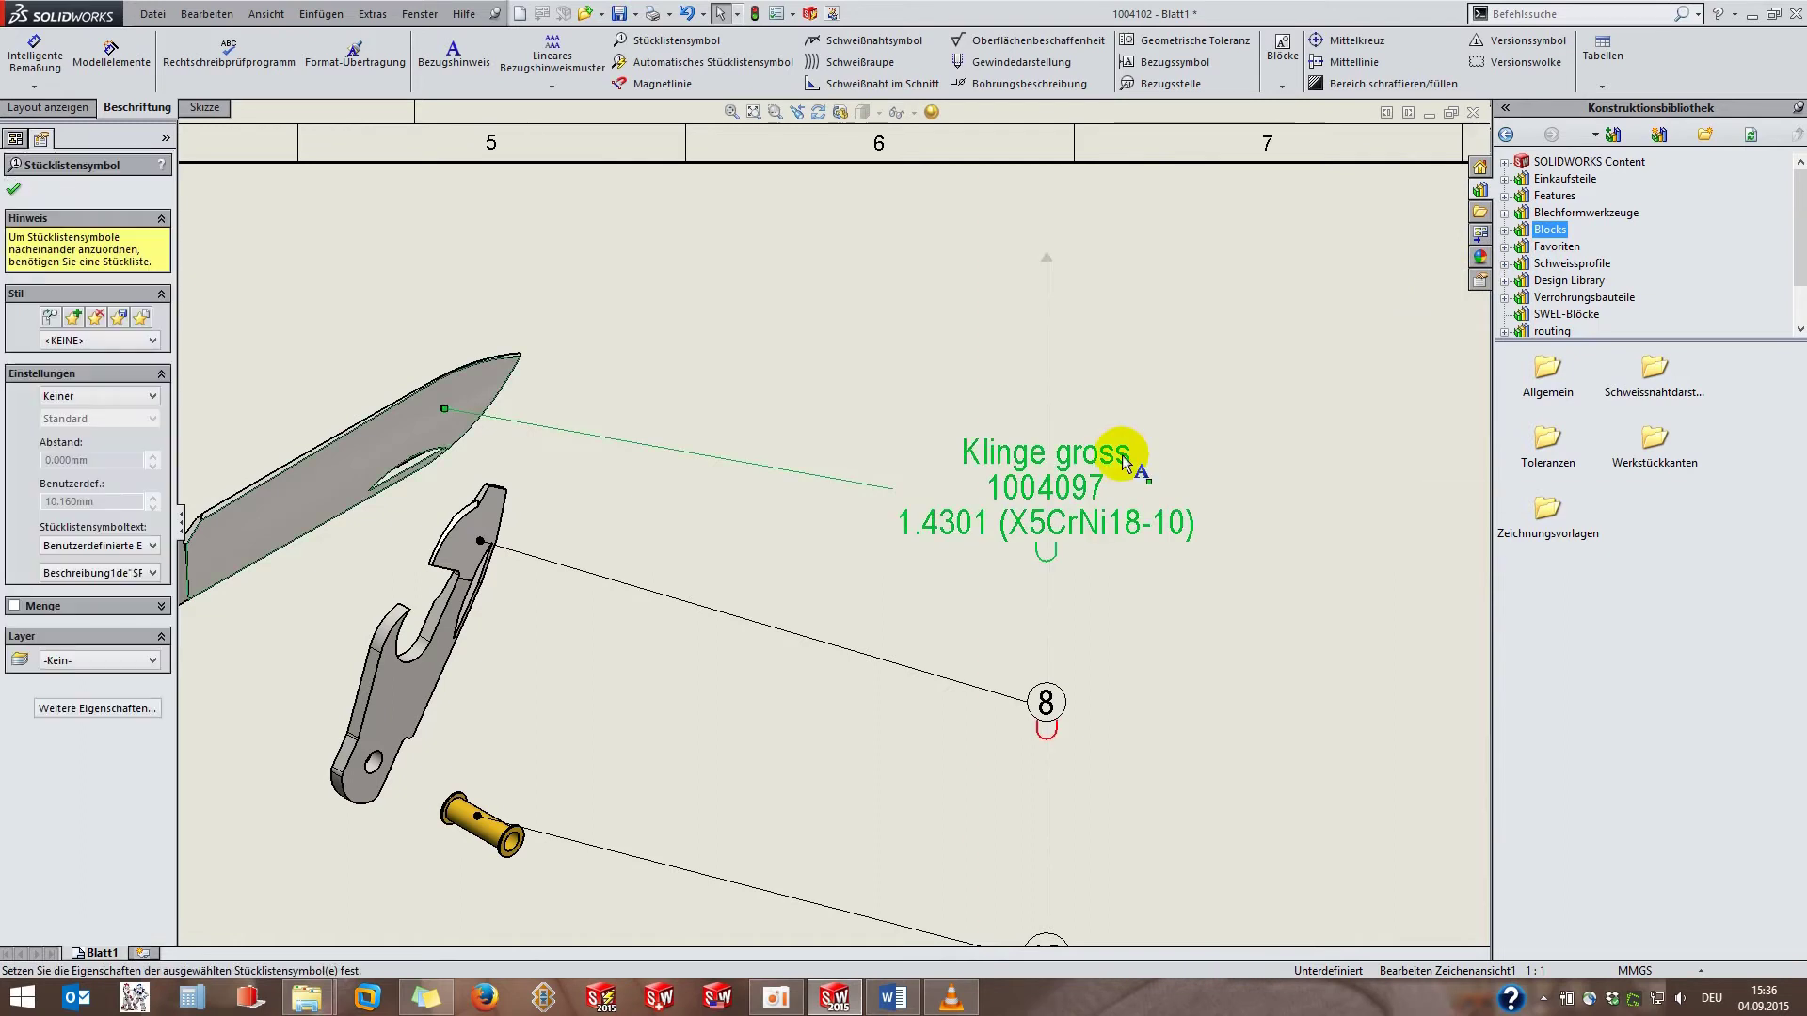
{"action": "key", "text": "ctrl+a"}
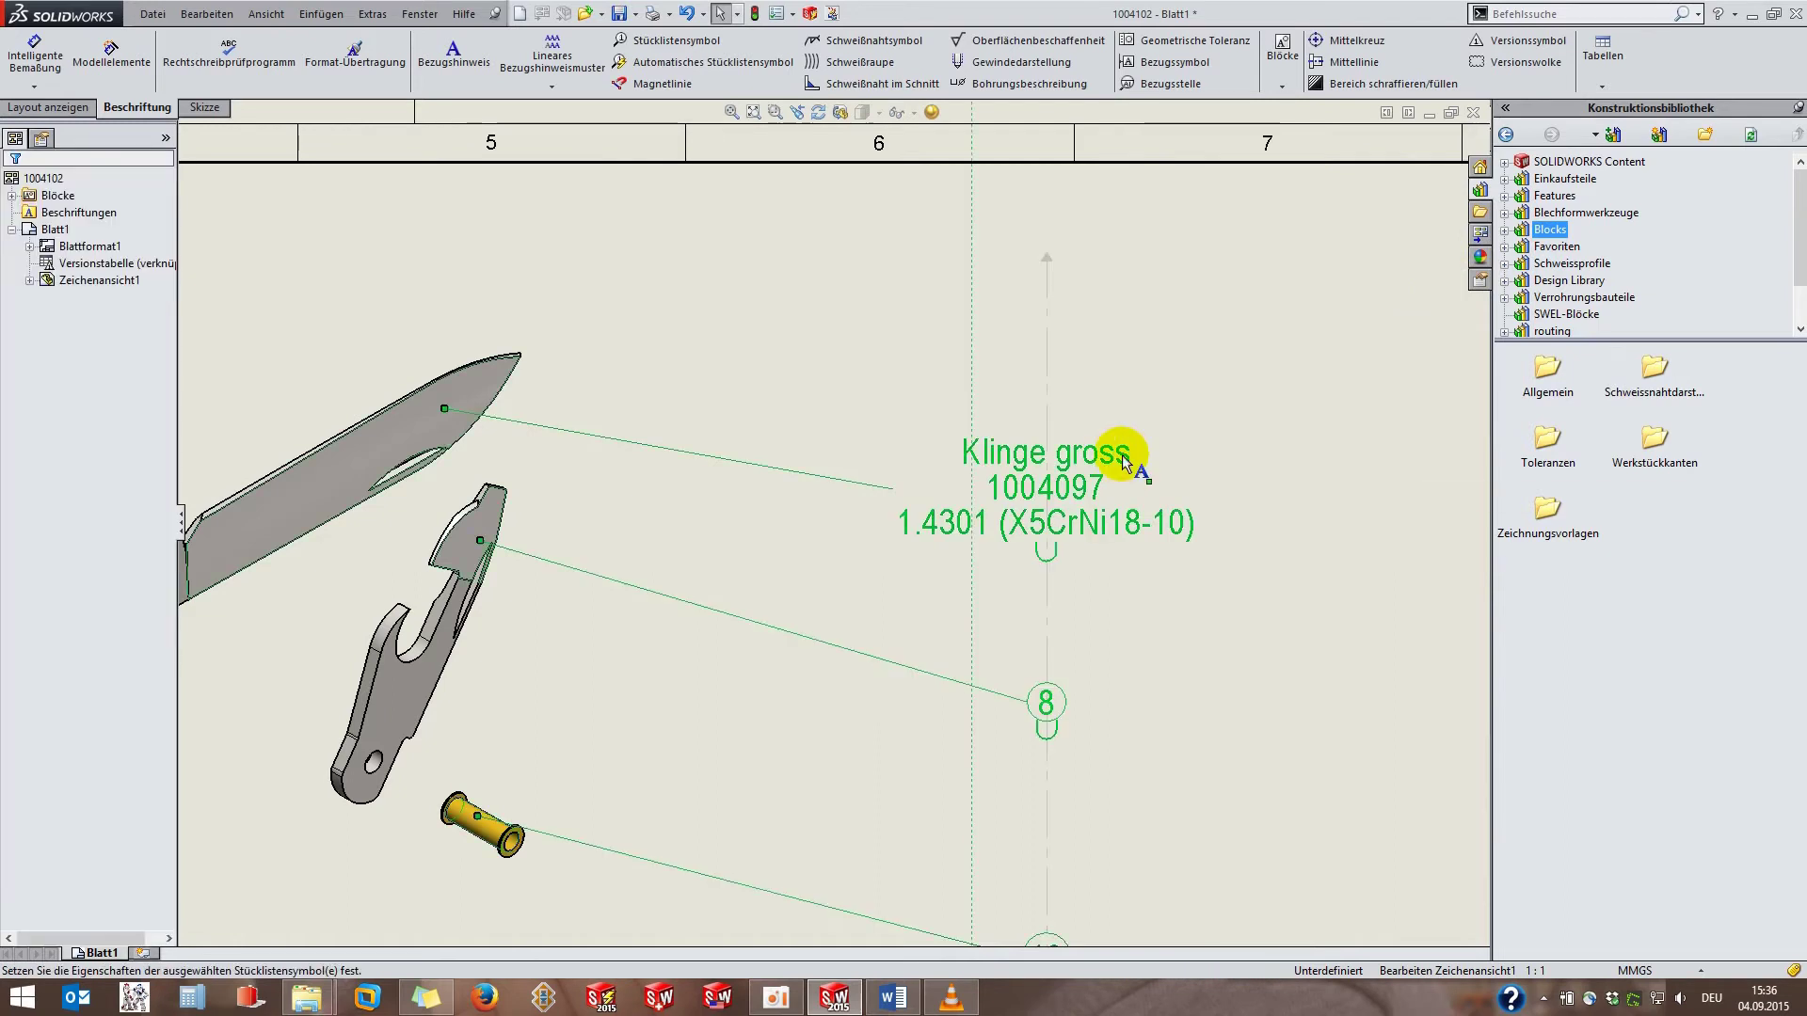
{"action": "key", "text": "f"}
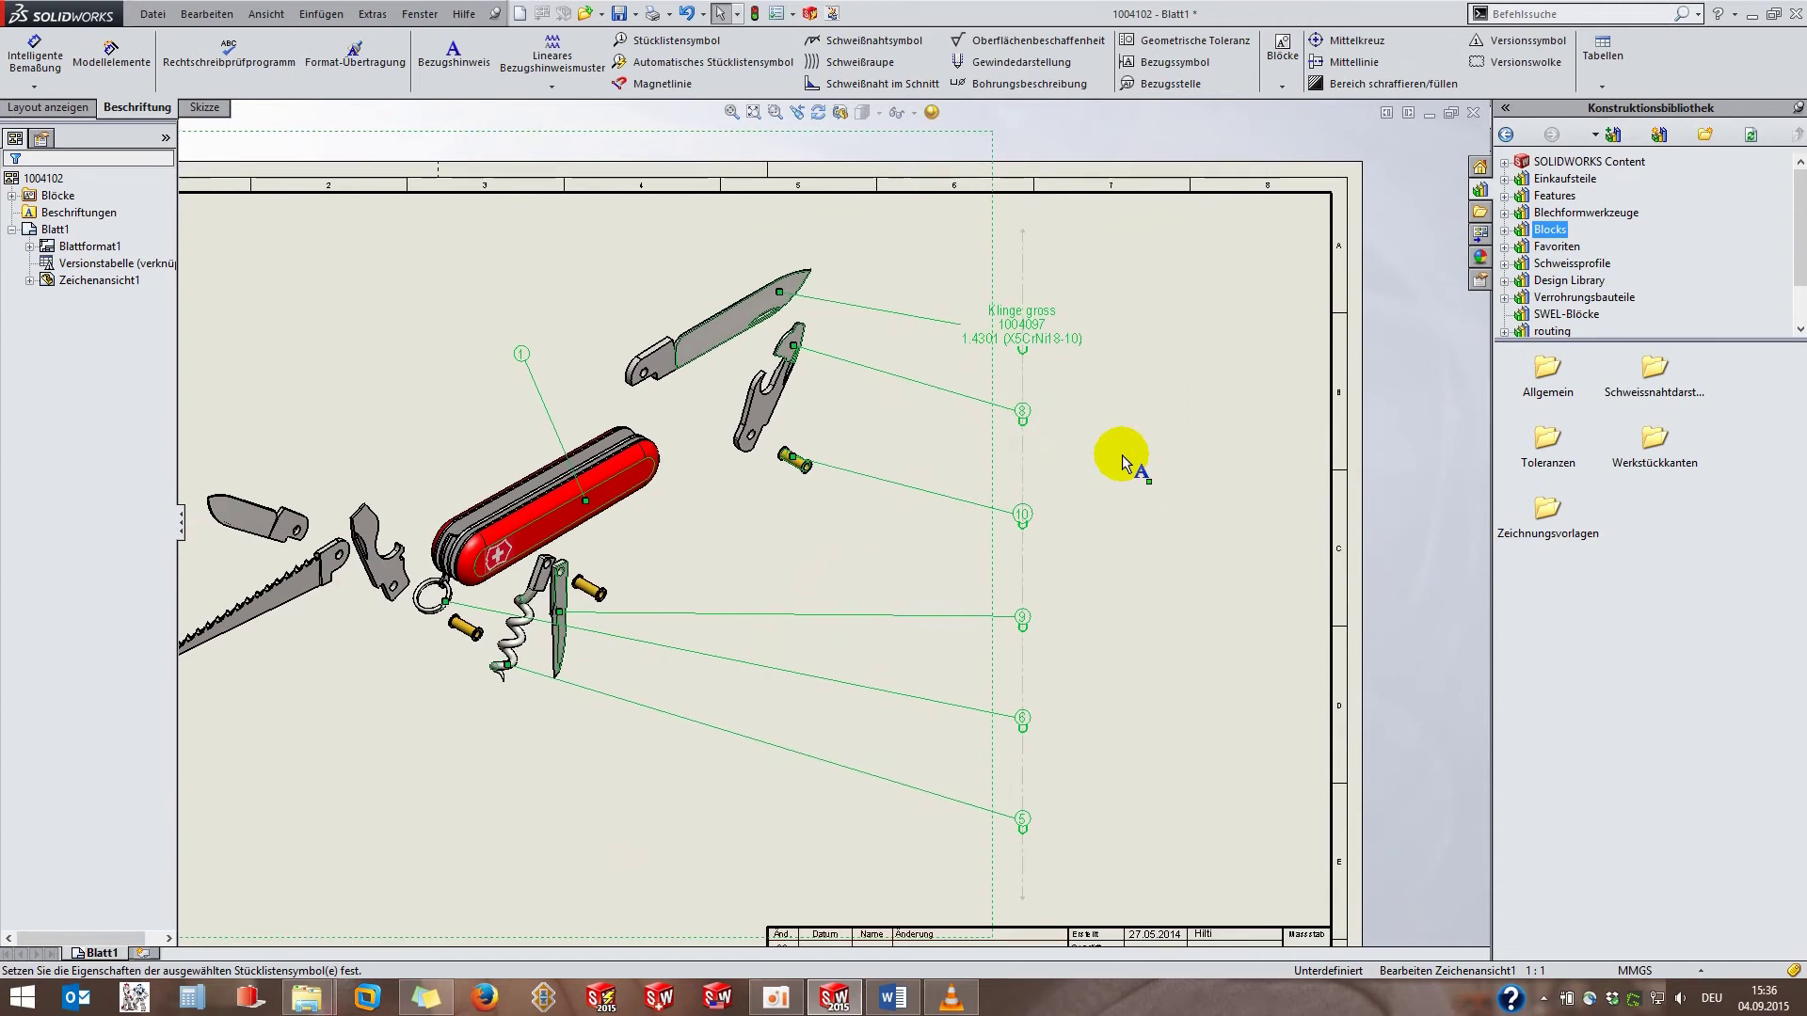
{"action": "right_click", "coordinate": [1058, 352]}
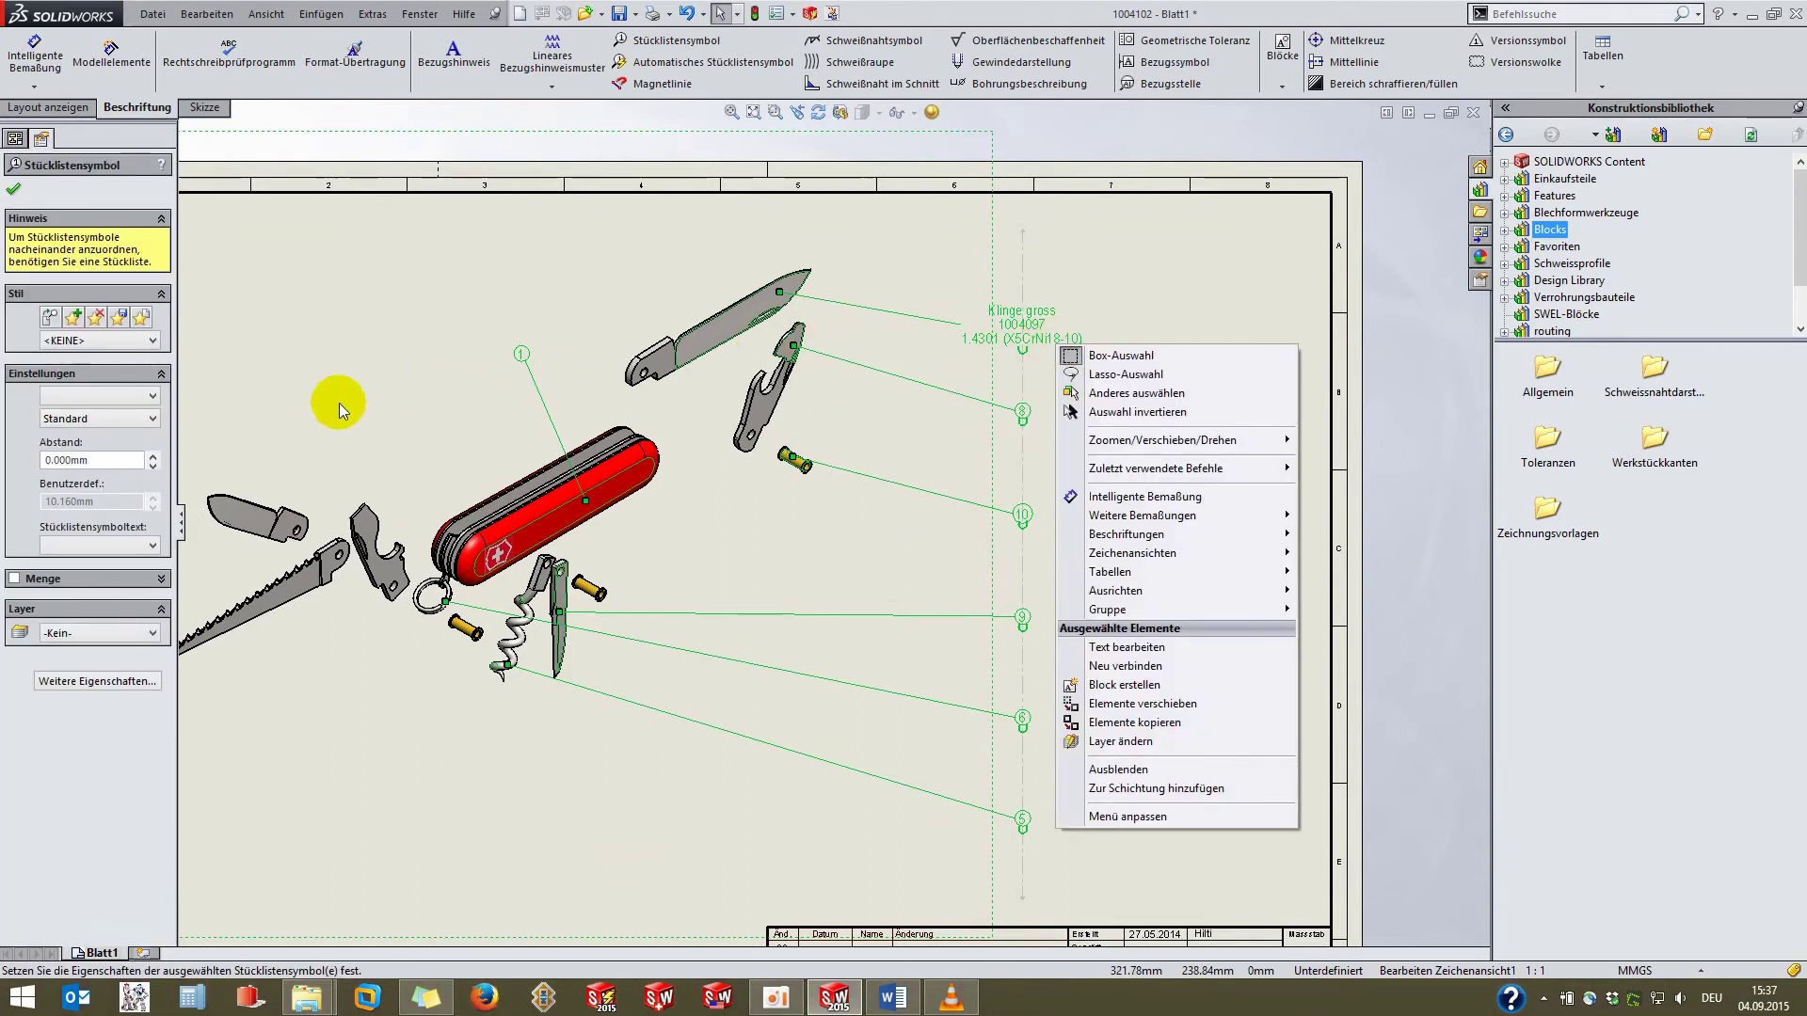
{"action": "left_click", "coordinate": [151, 397]}
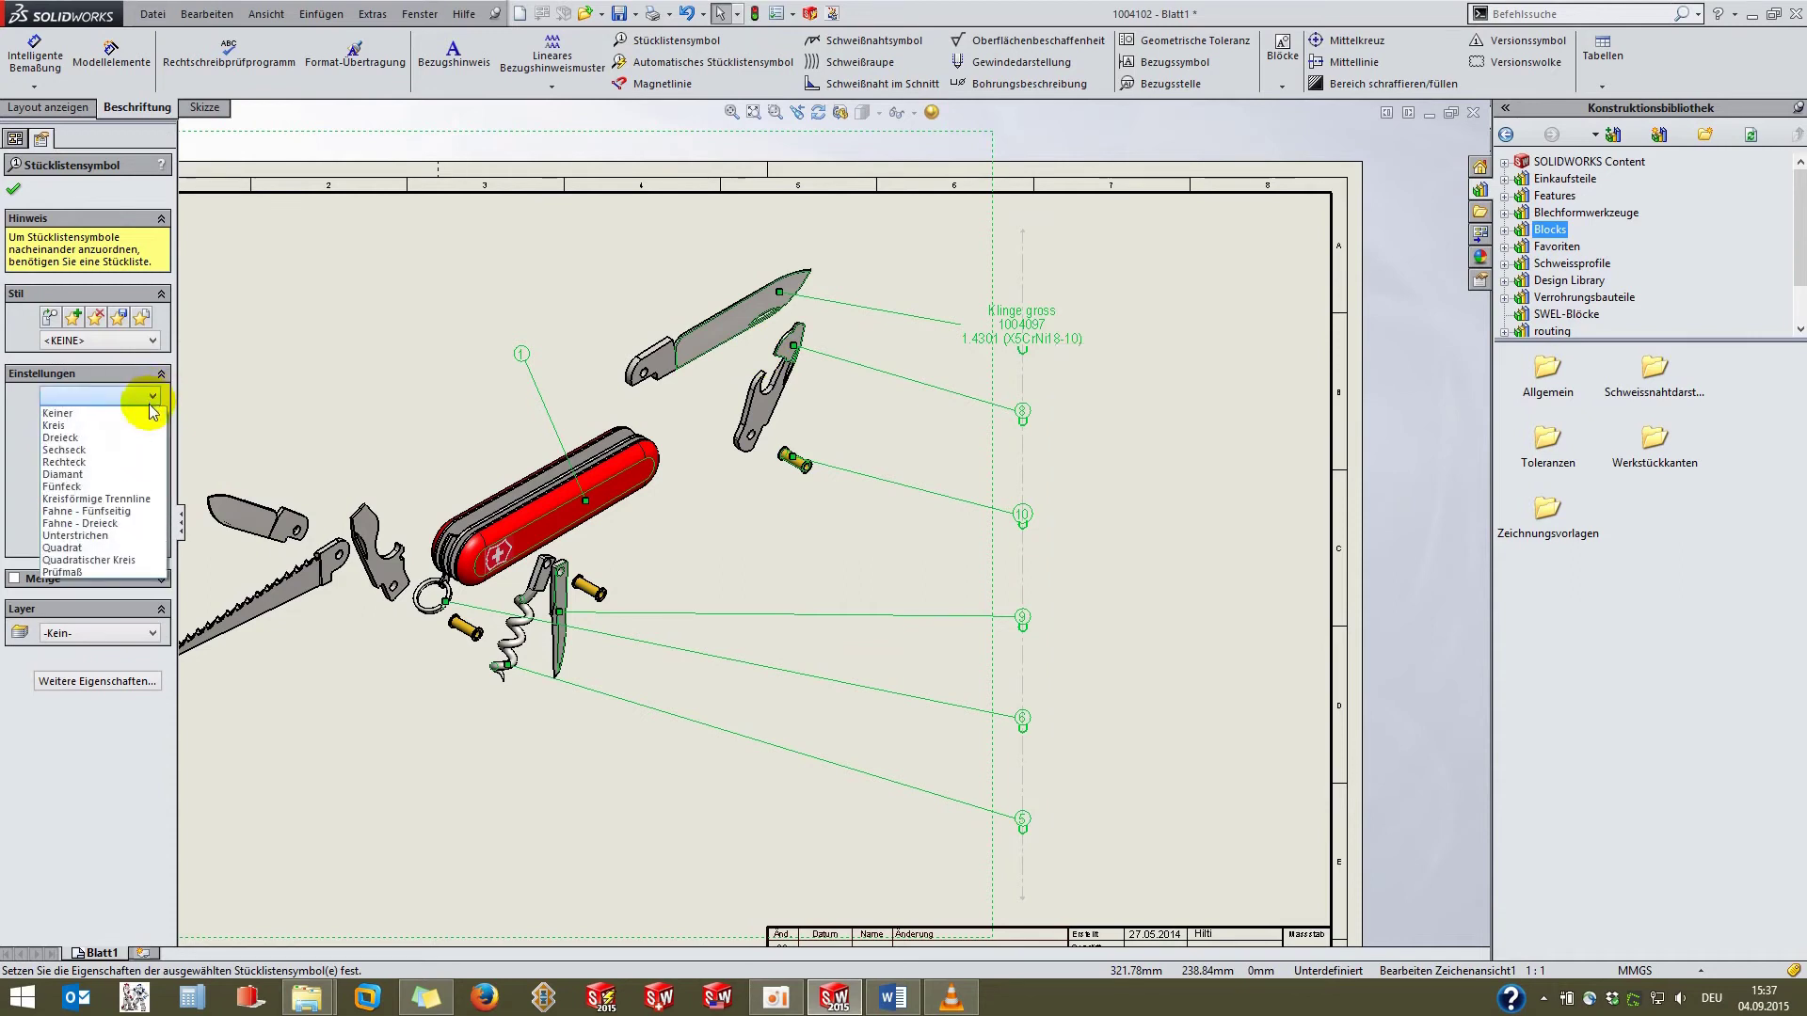
{"action": "left_click", "coordinate": [149, 413]}
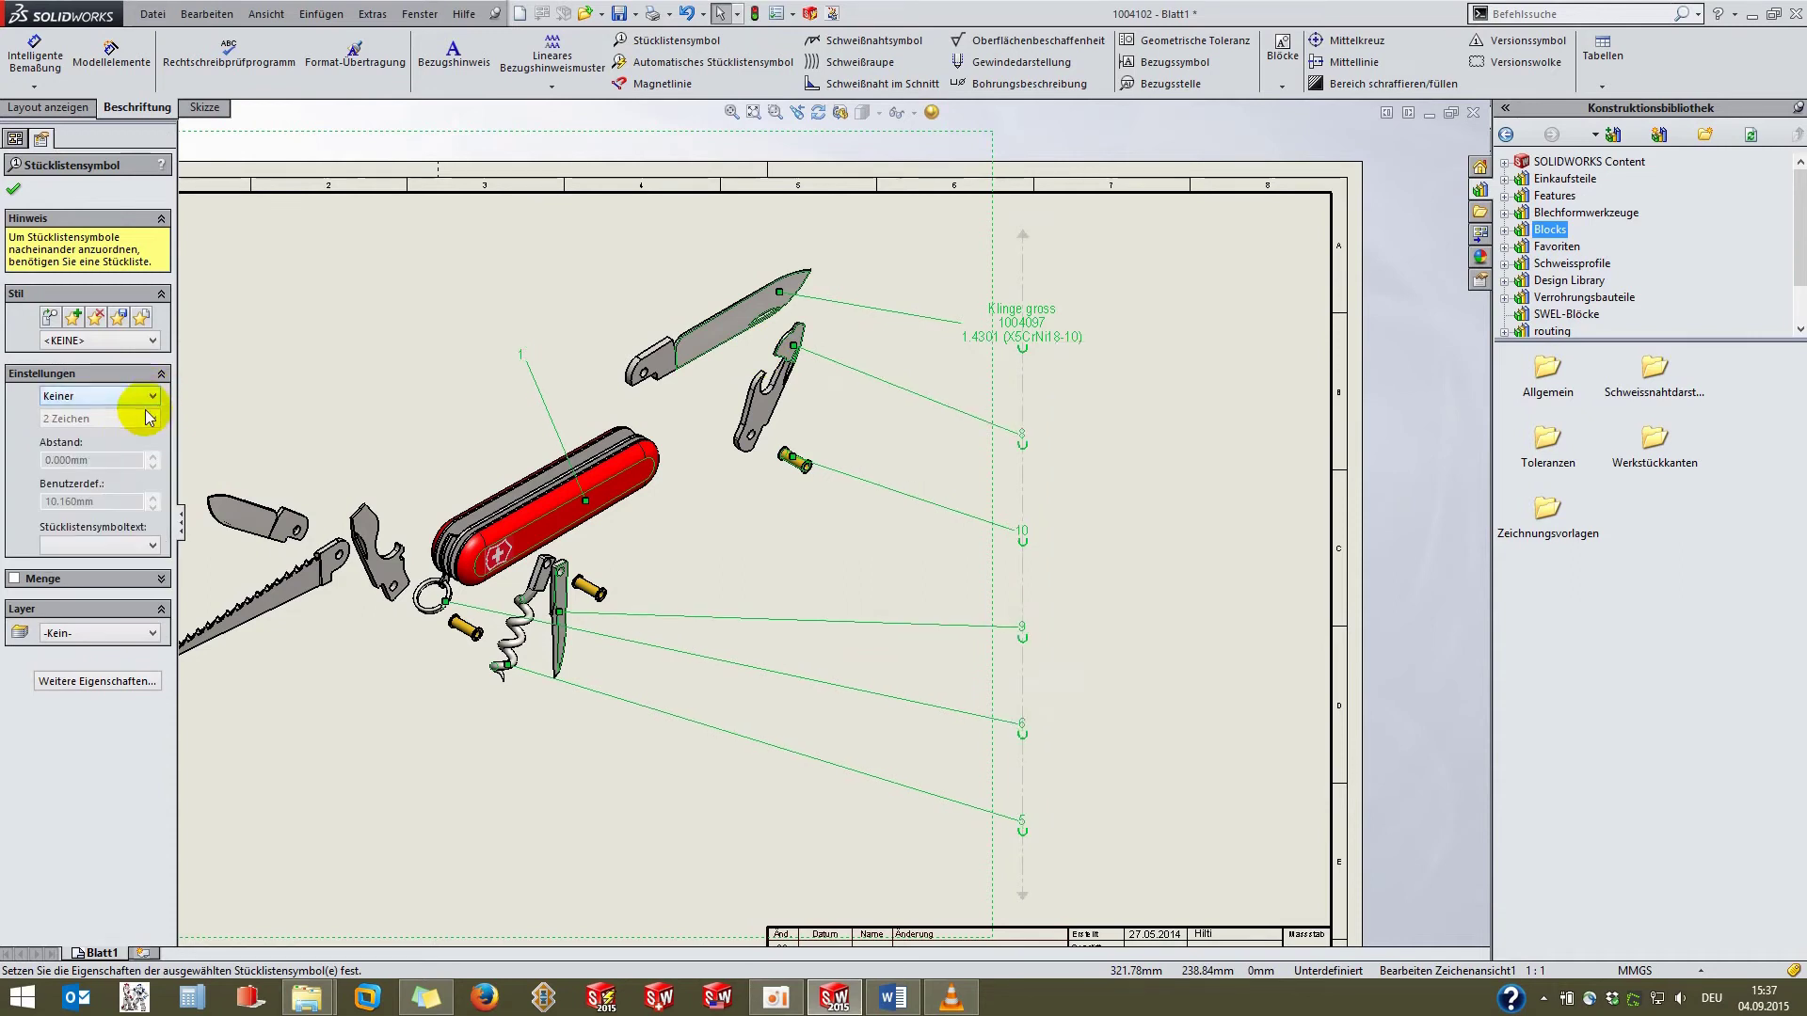
{"action": "left_click", "coordinate": [110, 553]}
{"action": "left_click", "coordinate": [90, 593]}
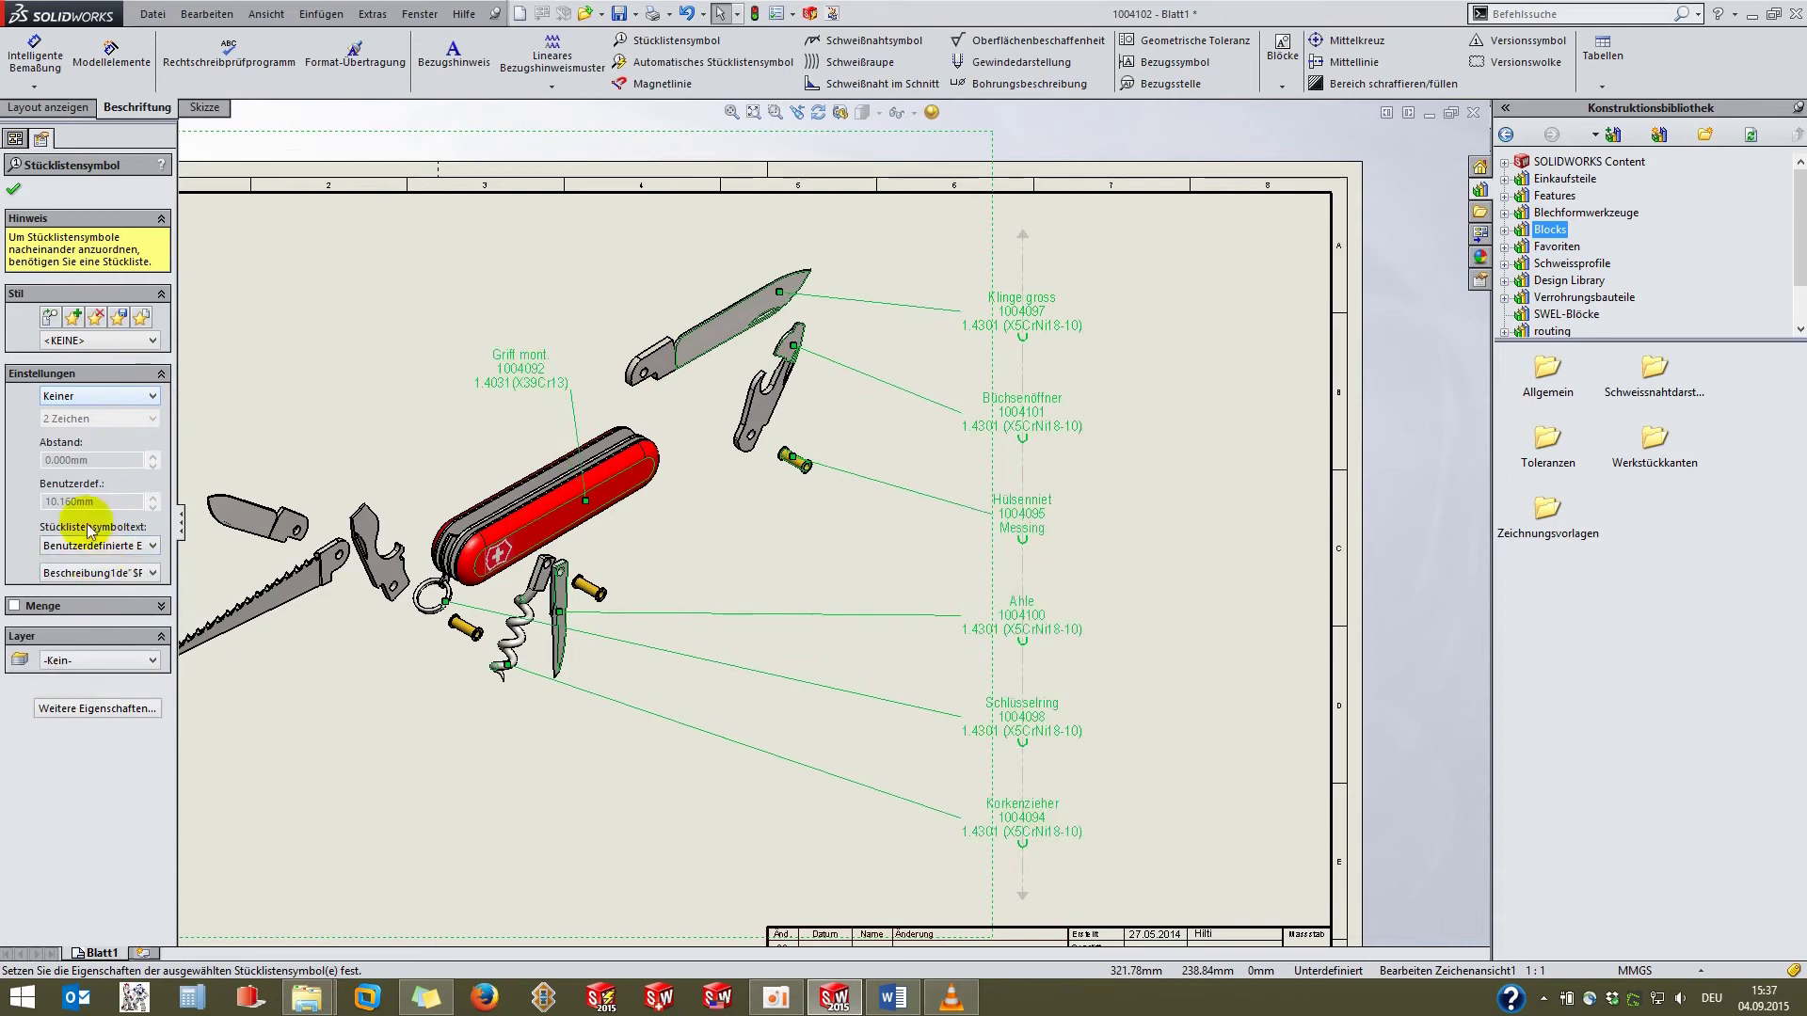
{"action": "left_click", "coordinate": [12, 184]}
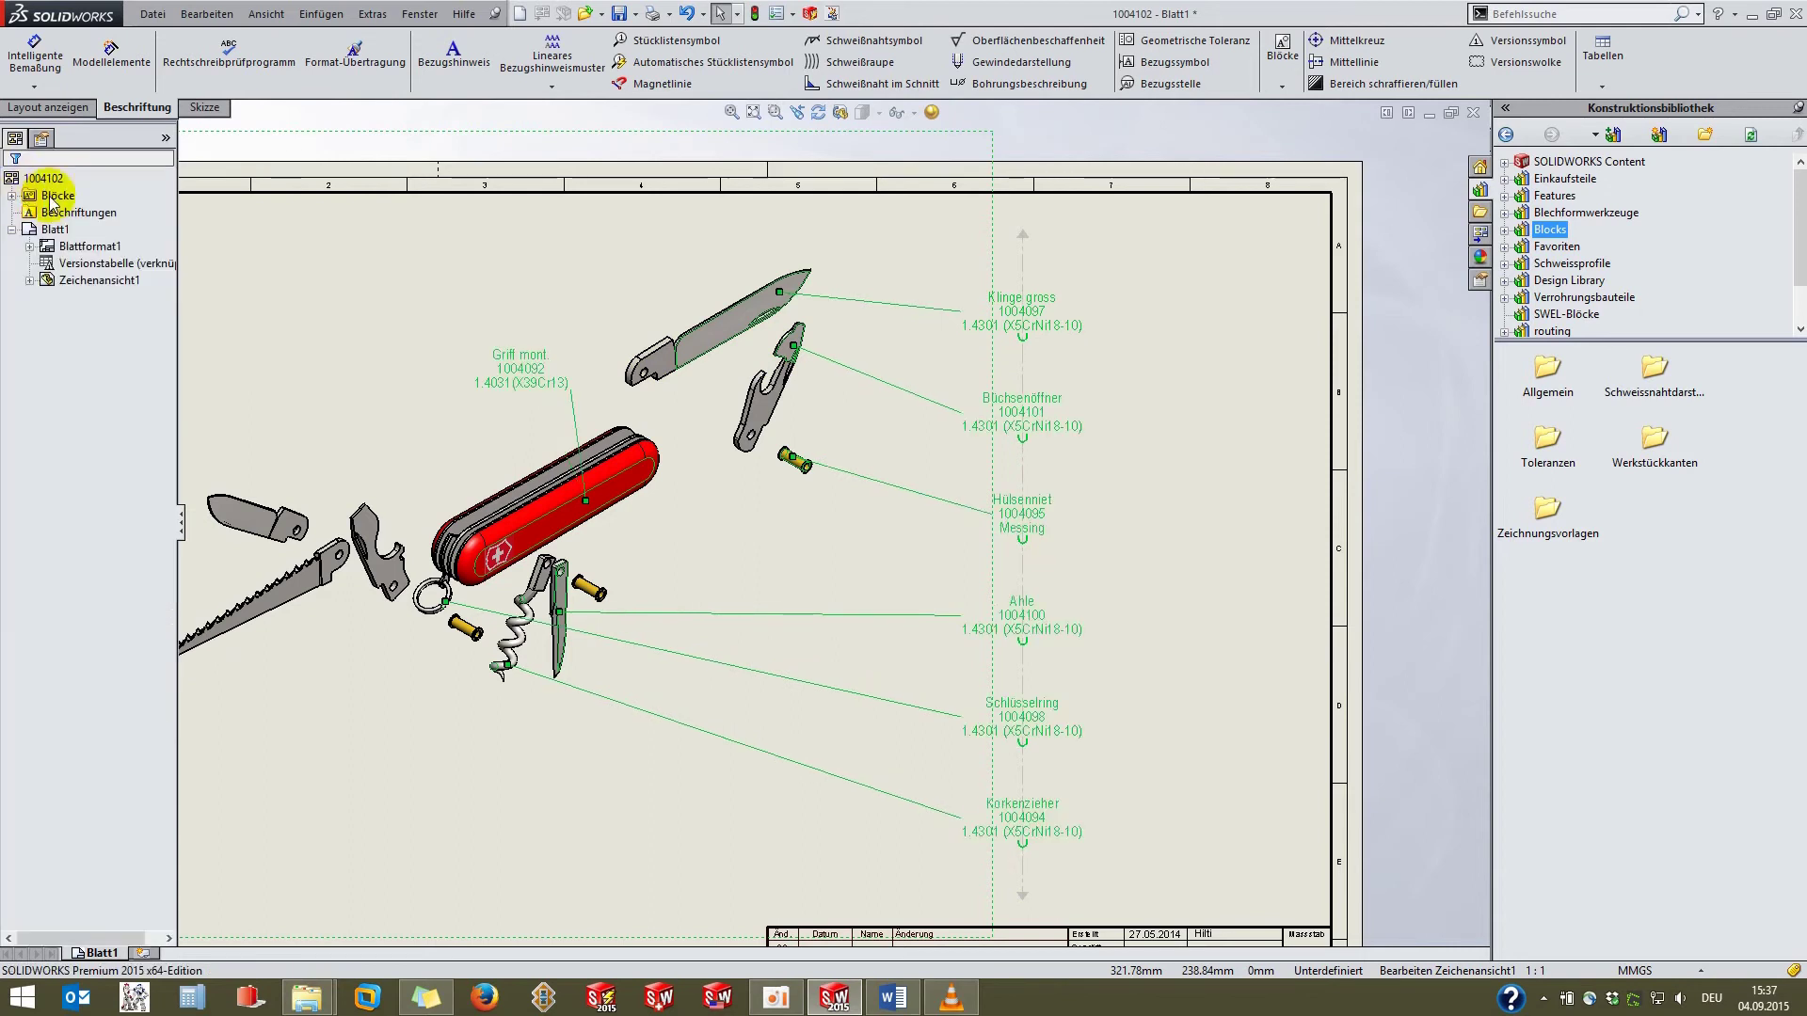
{"action": "left_click", "coordinate": [1118, 484]}
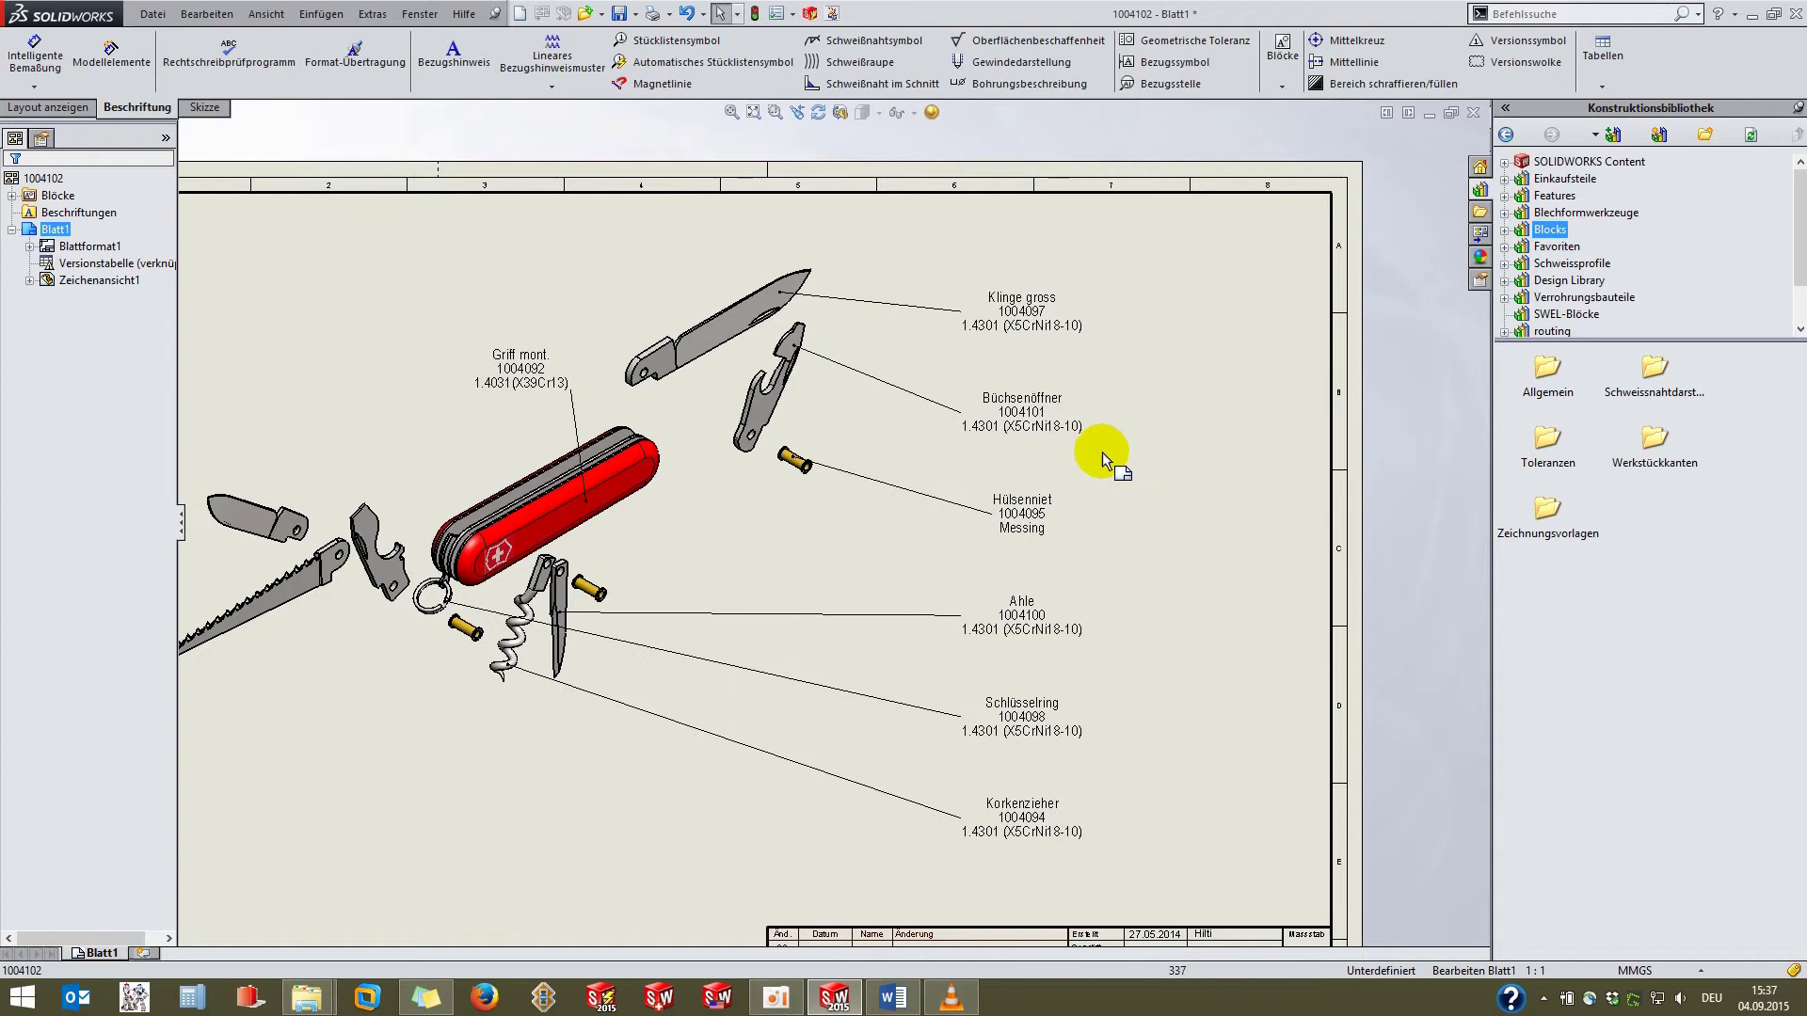
Add the blade's property-linked note to the Design Library under the name Stüli.
{"action": "right_click", "coordinate": [1027, 337]}
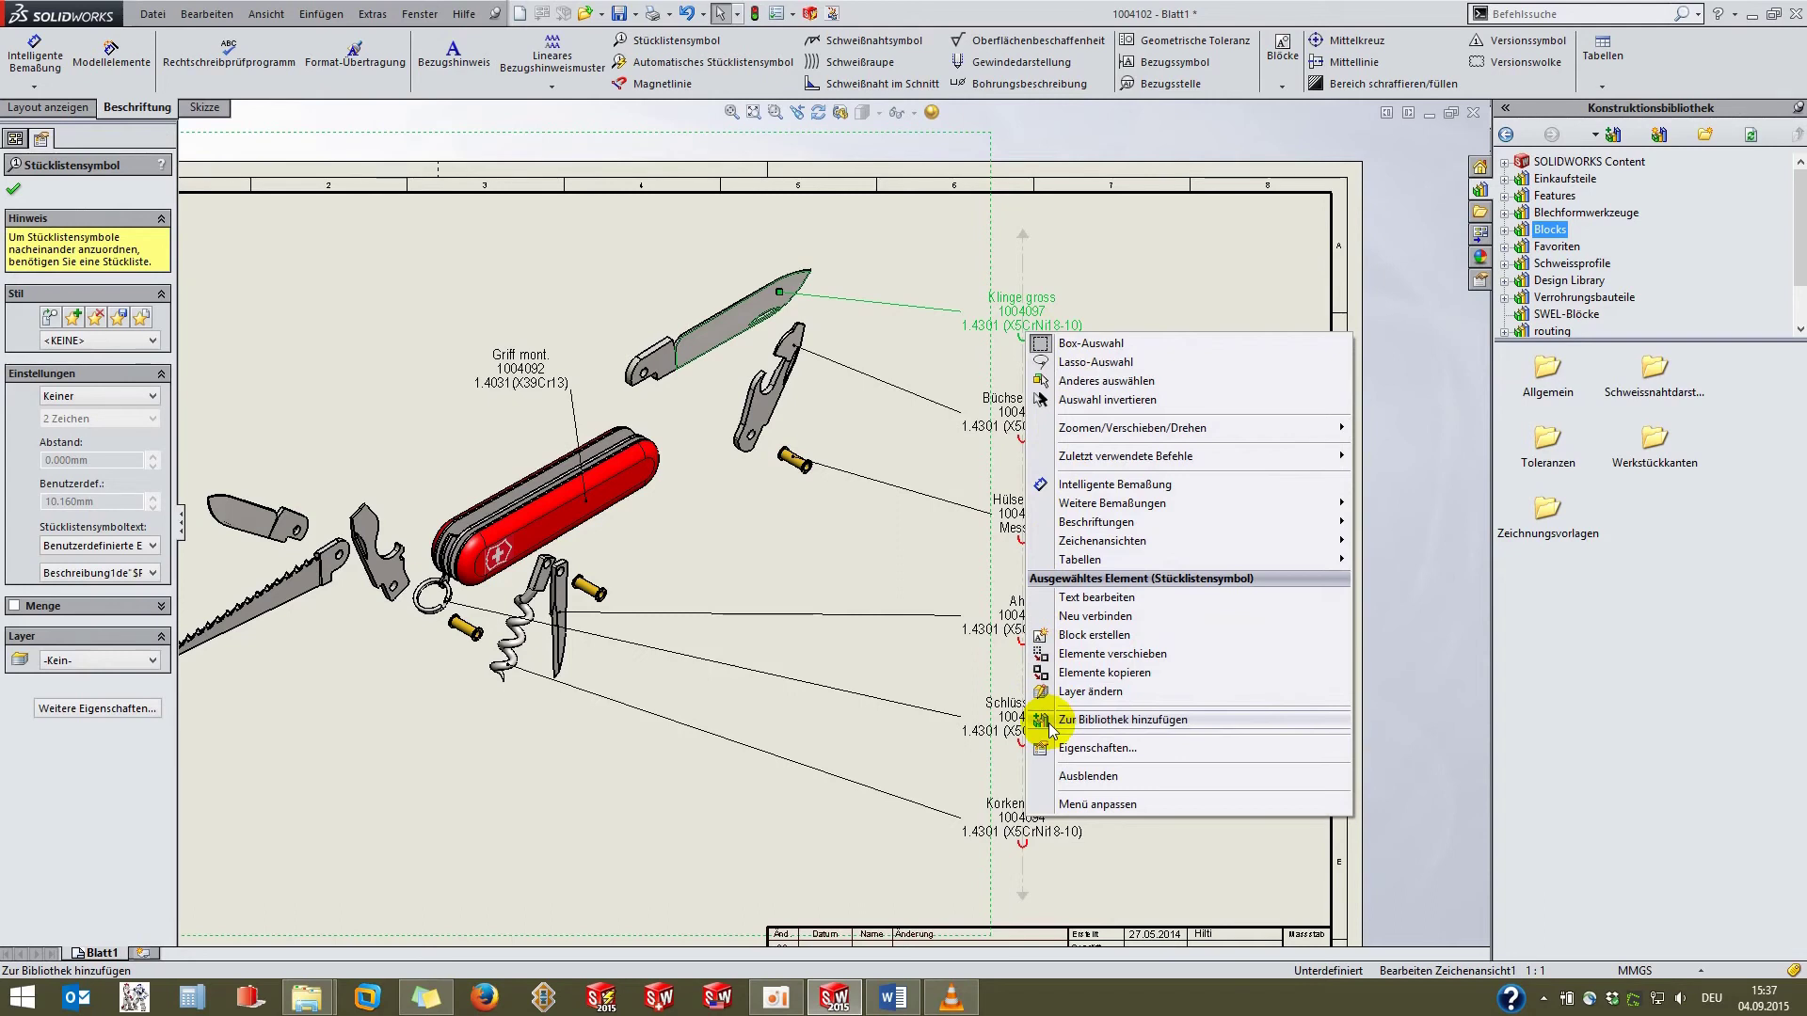
{"action": "left_click", "coordinate": [1092, 720]}
{"action": "double_click", "coordinate": [118, 332]}
{"action": "type", "text": "Stüli"}
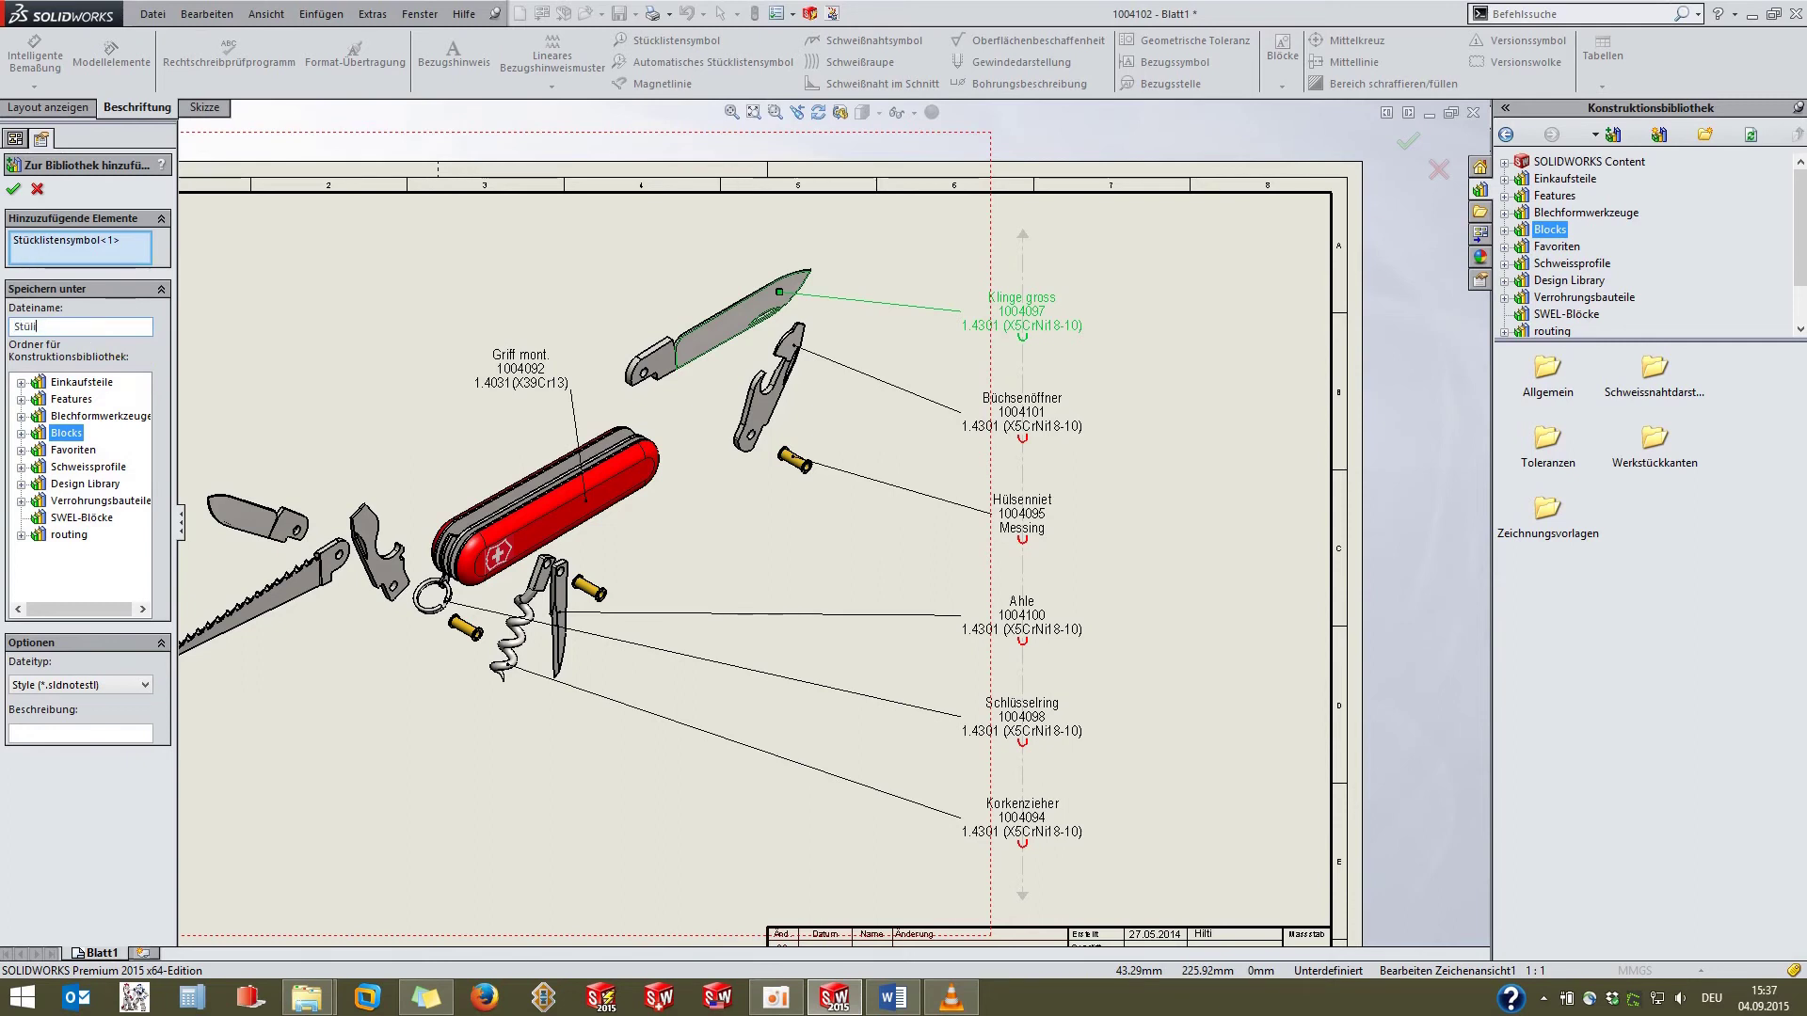
{"action": "left_click", "coordinate": [13, 189]}
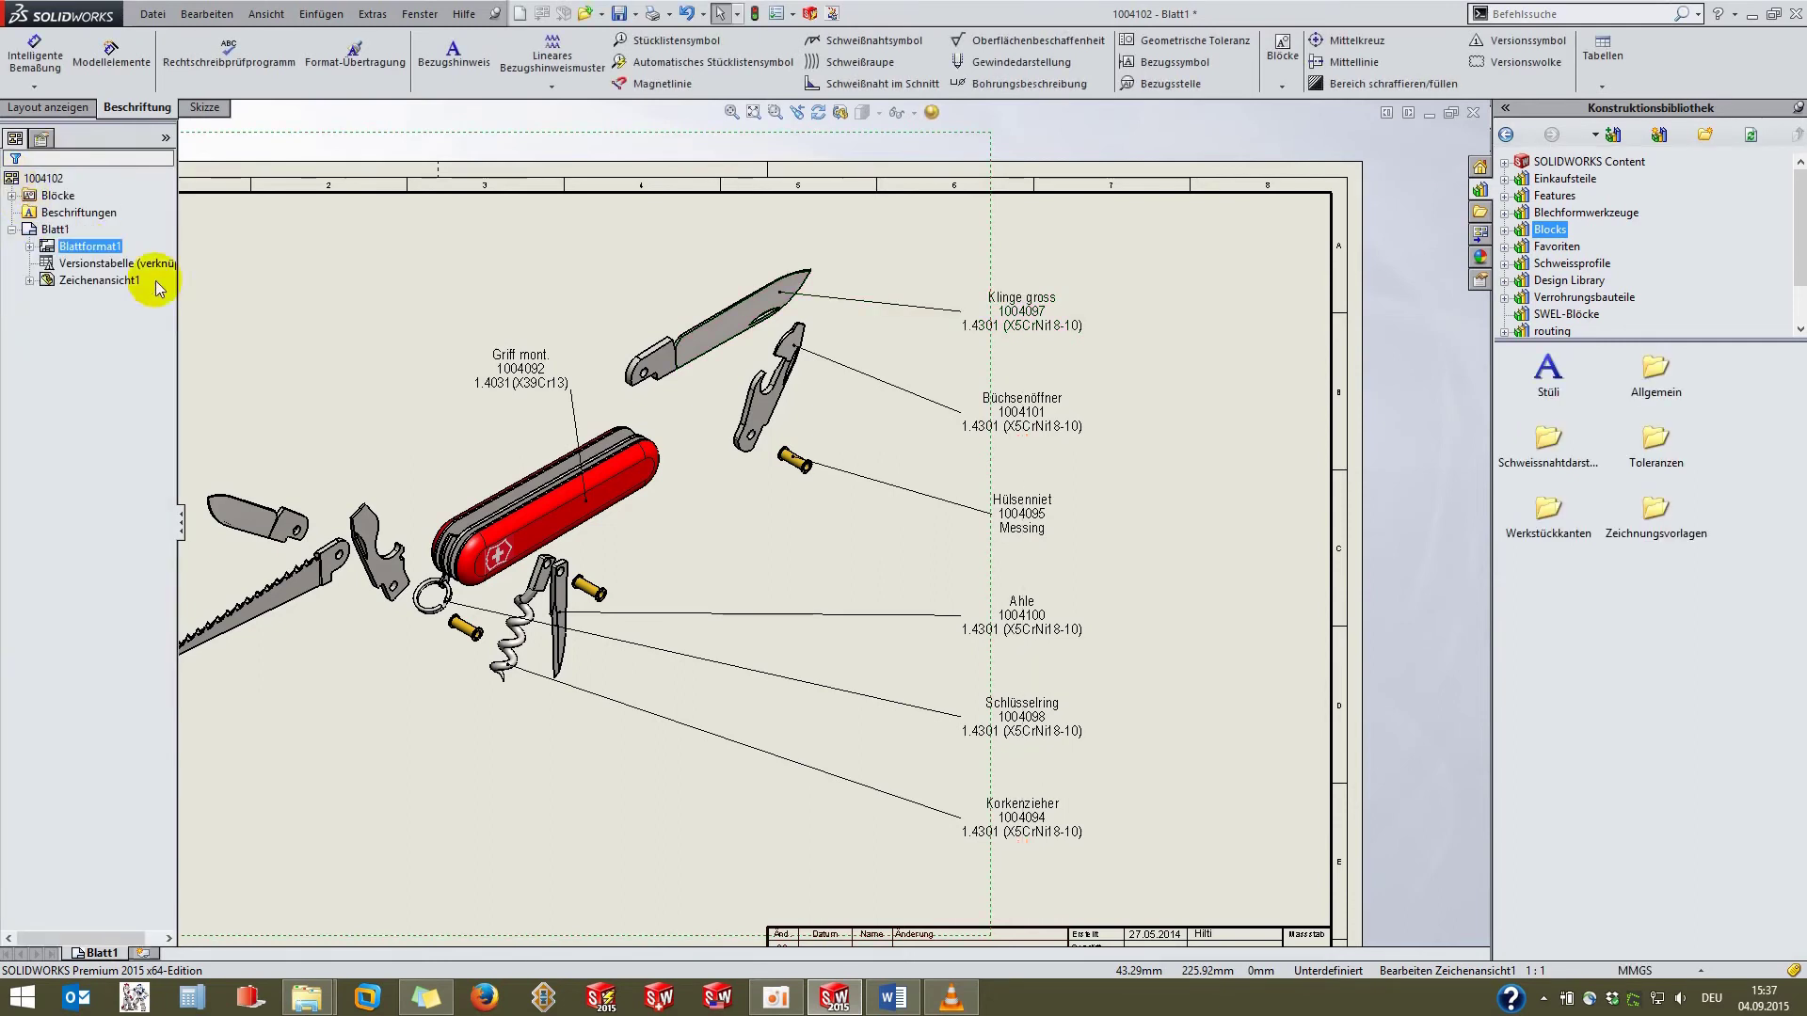
Place Stüli notes labelling the small blade (Klinge klein), saw (Säge) and screwdriver (Schraubenzieher).
{"action": "left_click_drag", "start_coordinate": [1548, 372], "coordinate": [417, 449]}
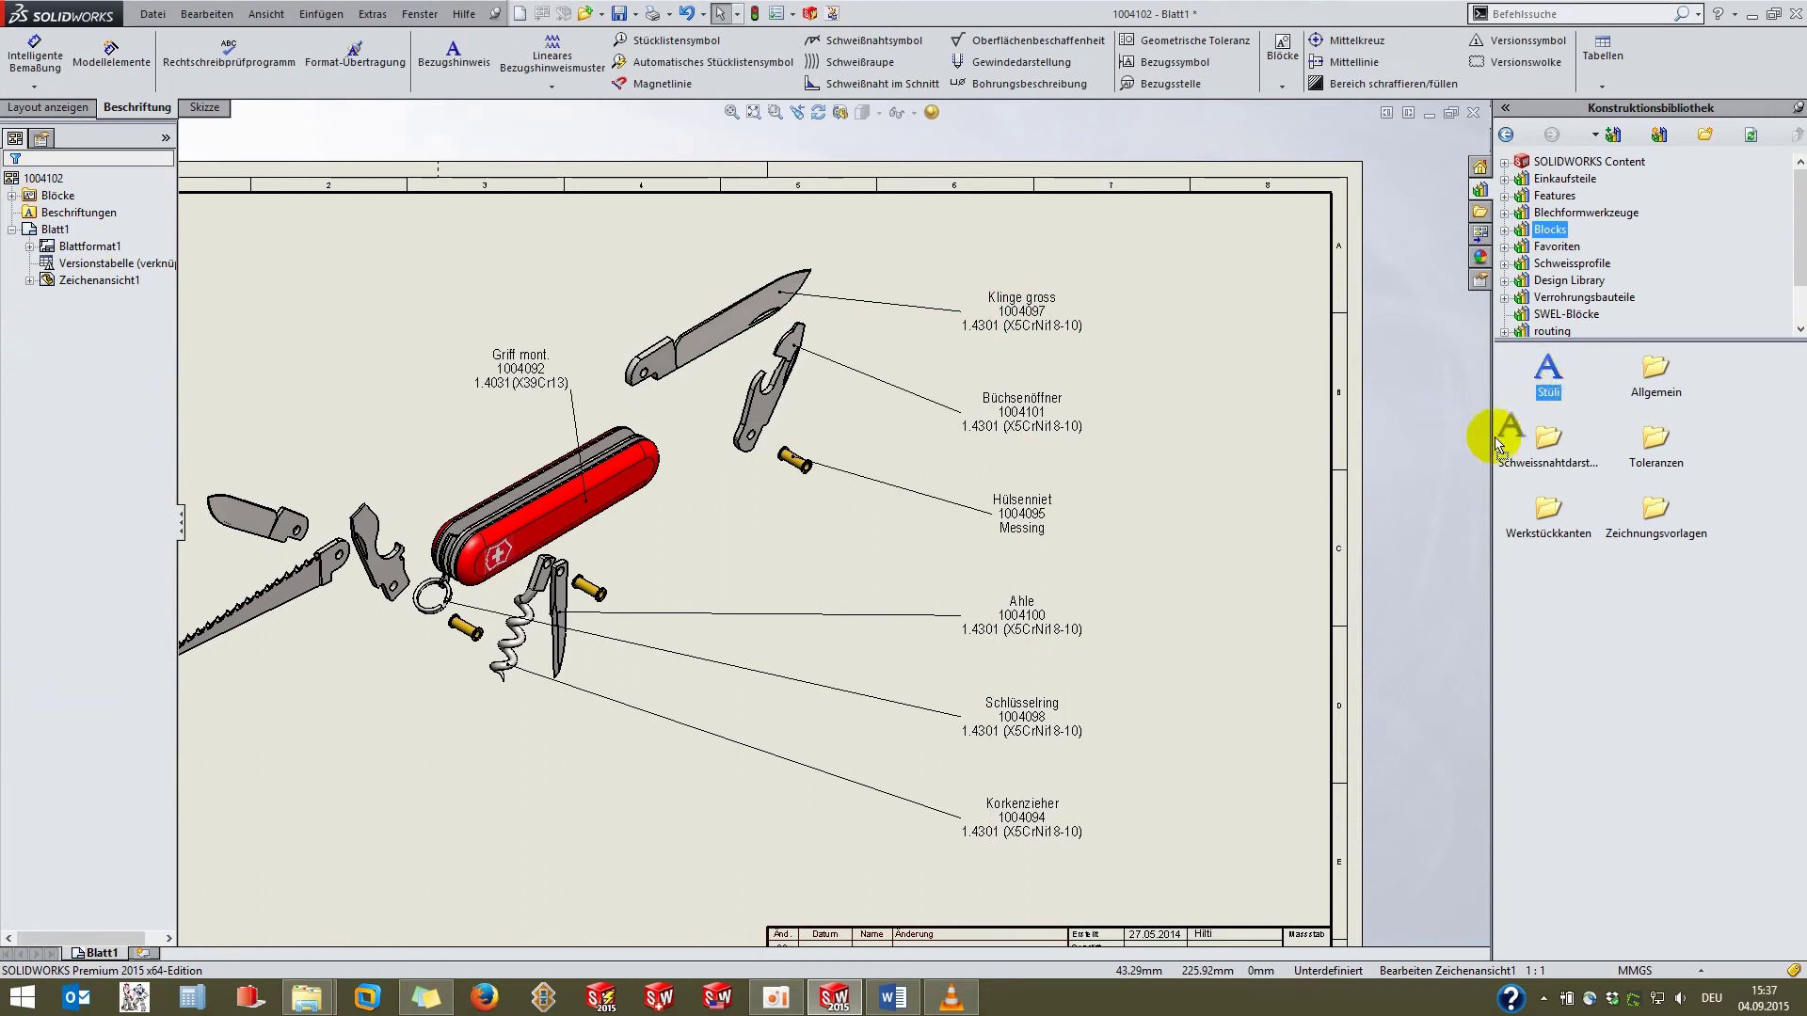
{"action": "left_click", "coordinate": [250, 508]}
{"action": "left_click", "coordinate": [317, 431]}
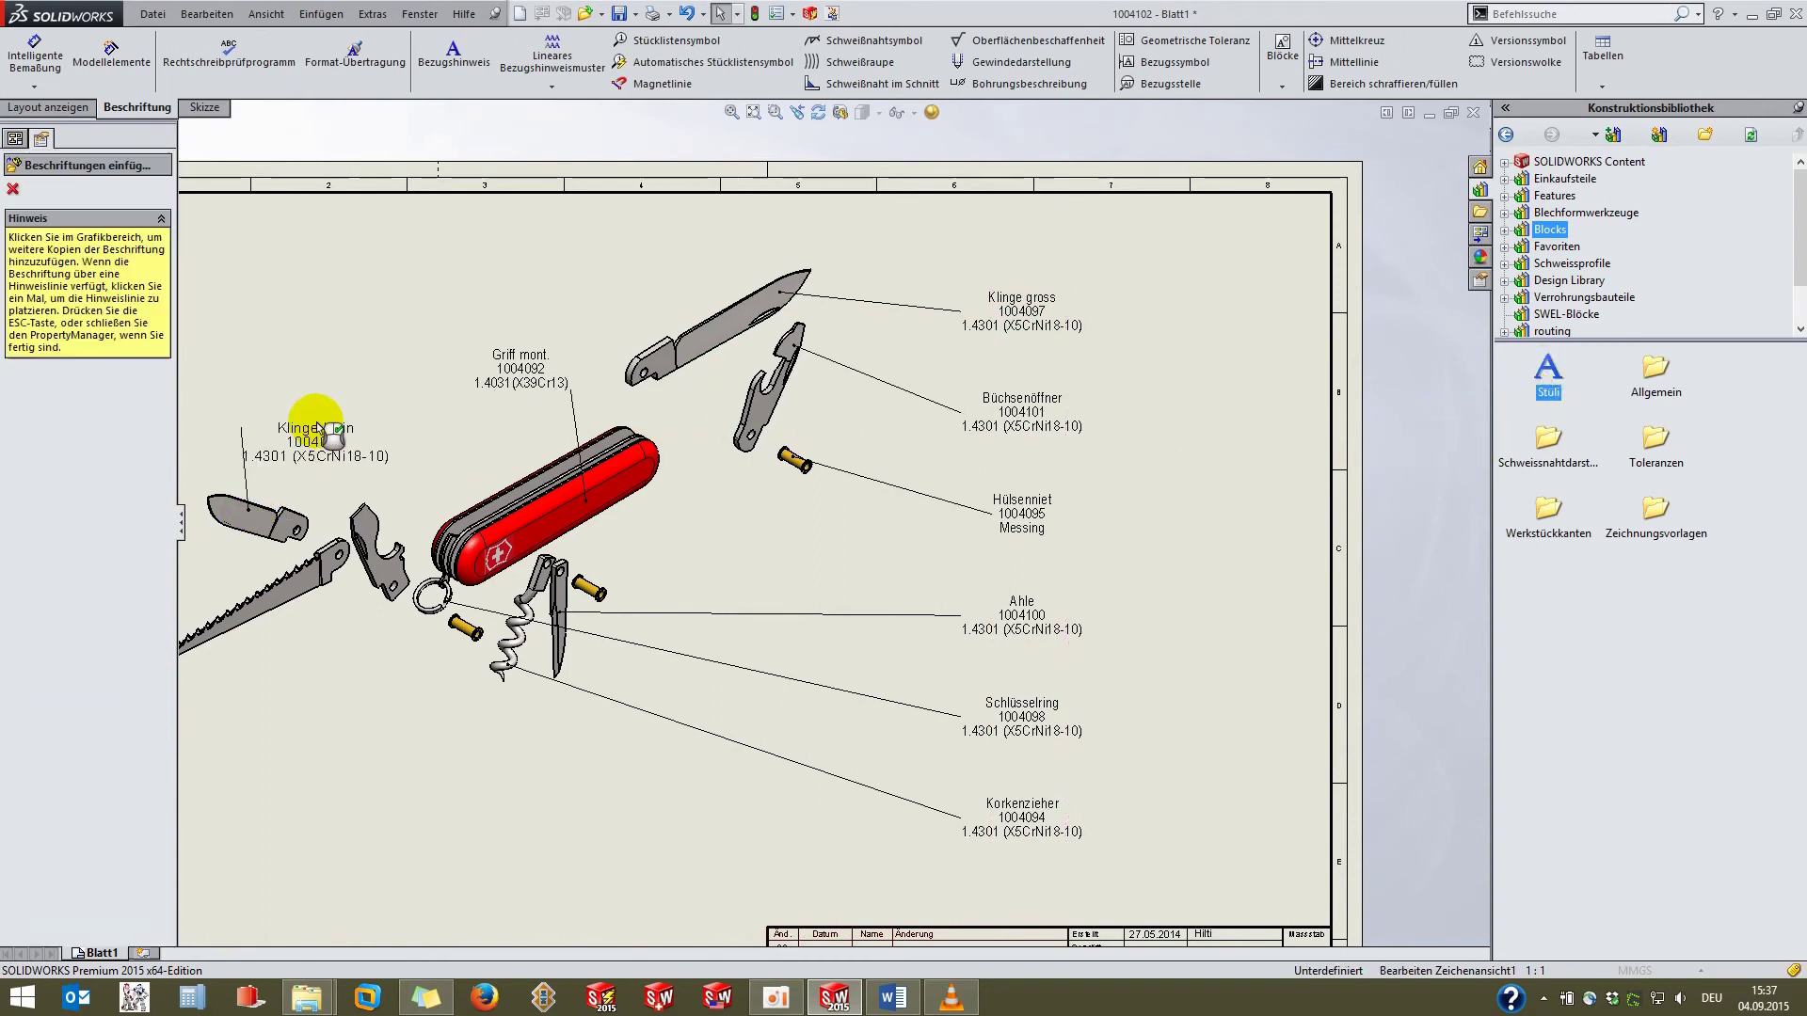
{"action": "left_click", "coordinate": [295, 594]}
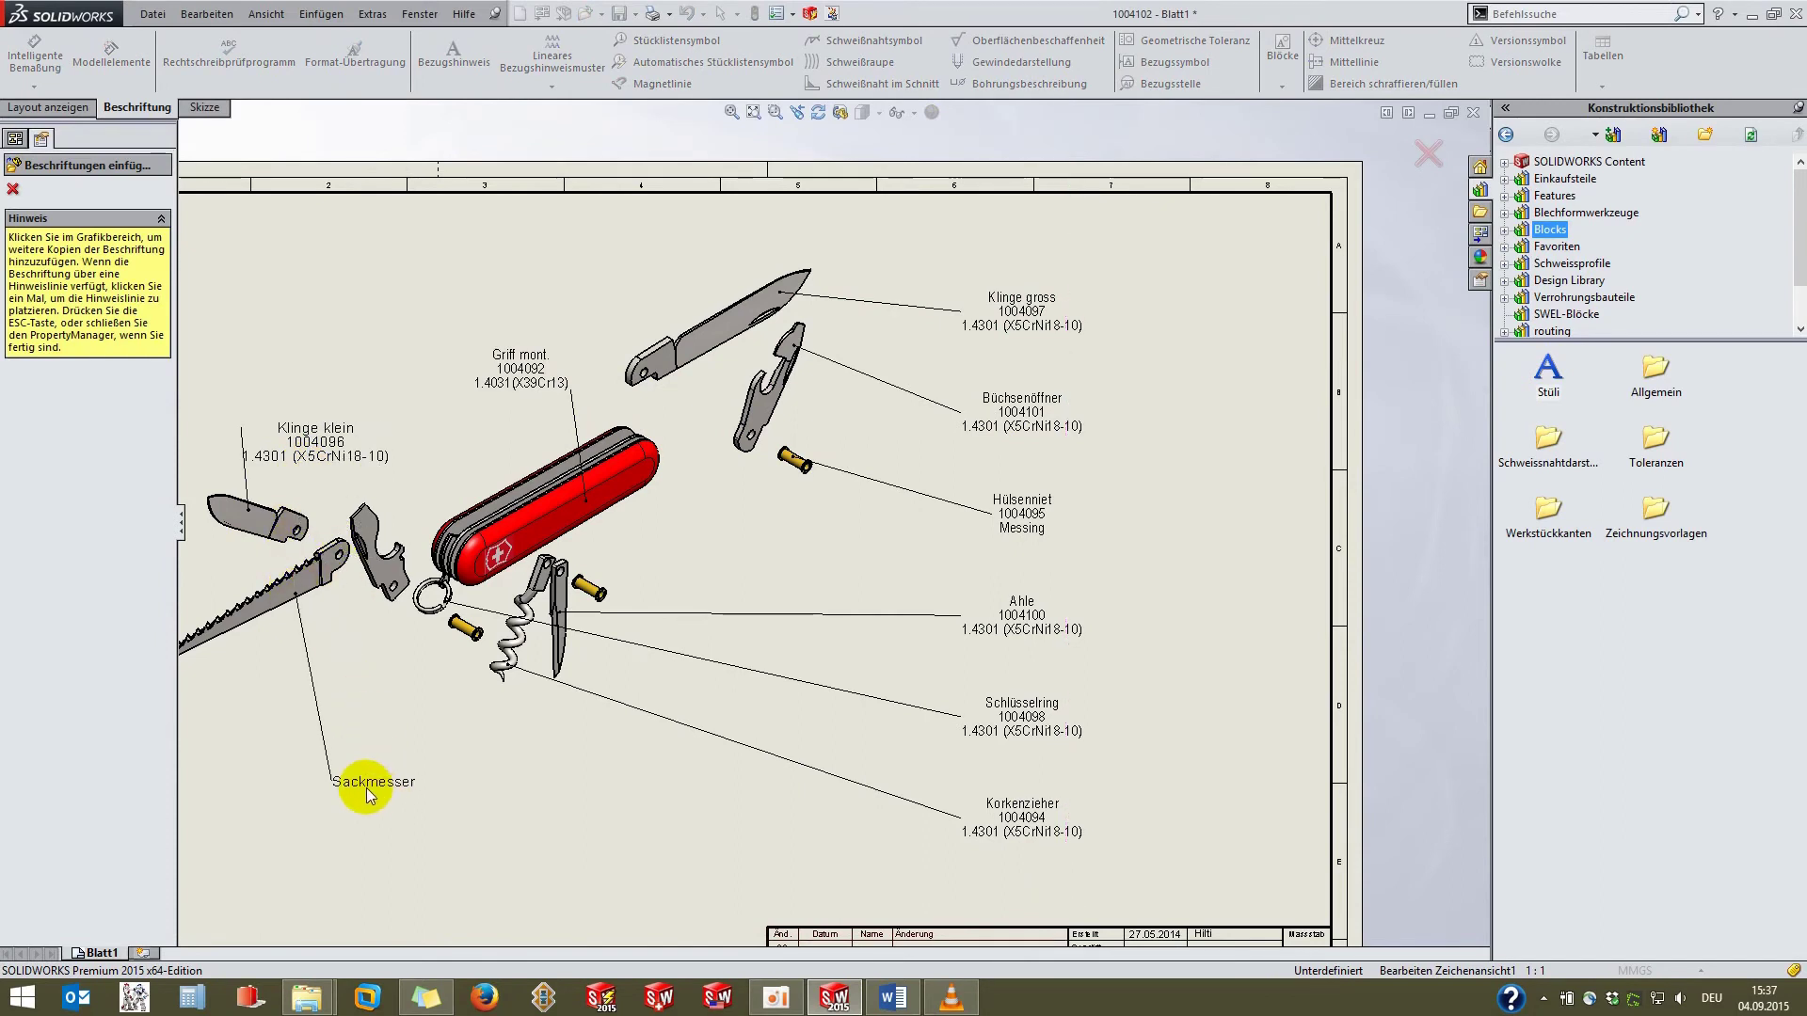
{"action": "left_click", "coordinate": [361, 780]}
{"action": "left_click", "coordinate": [390, 576]}
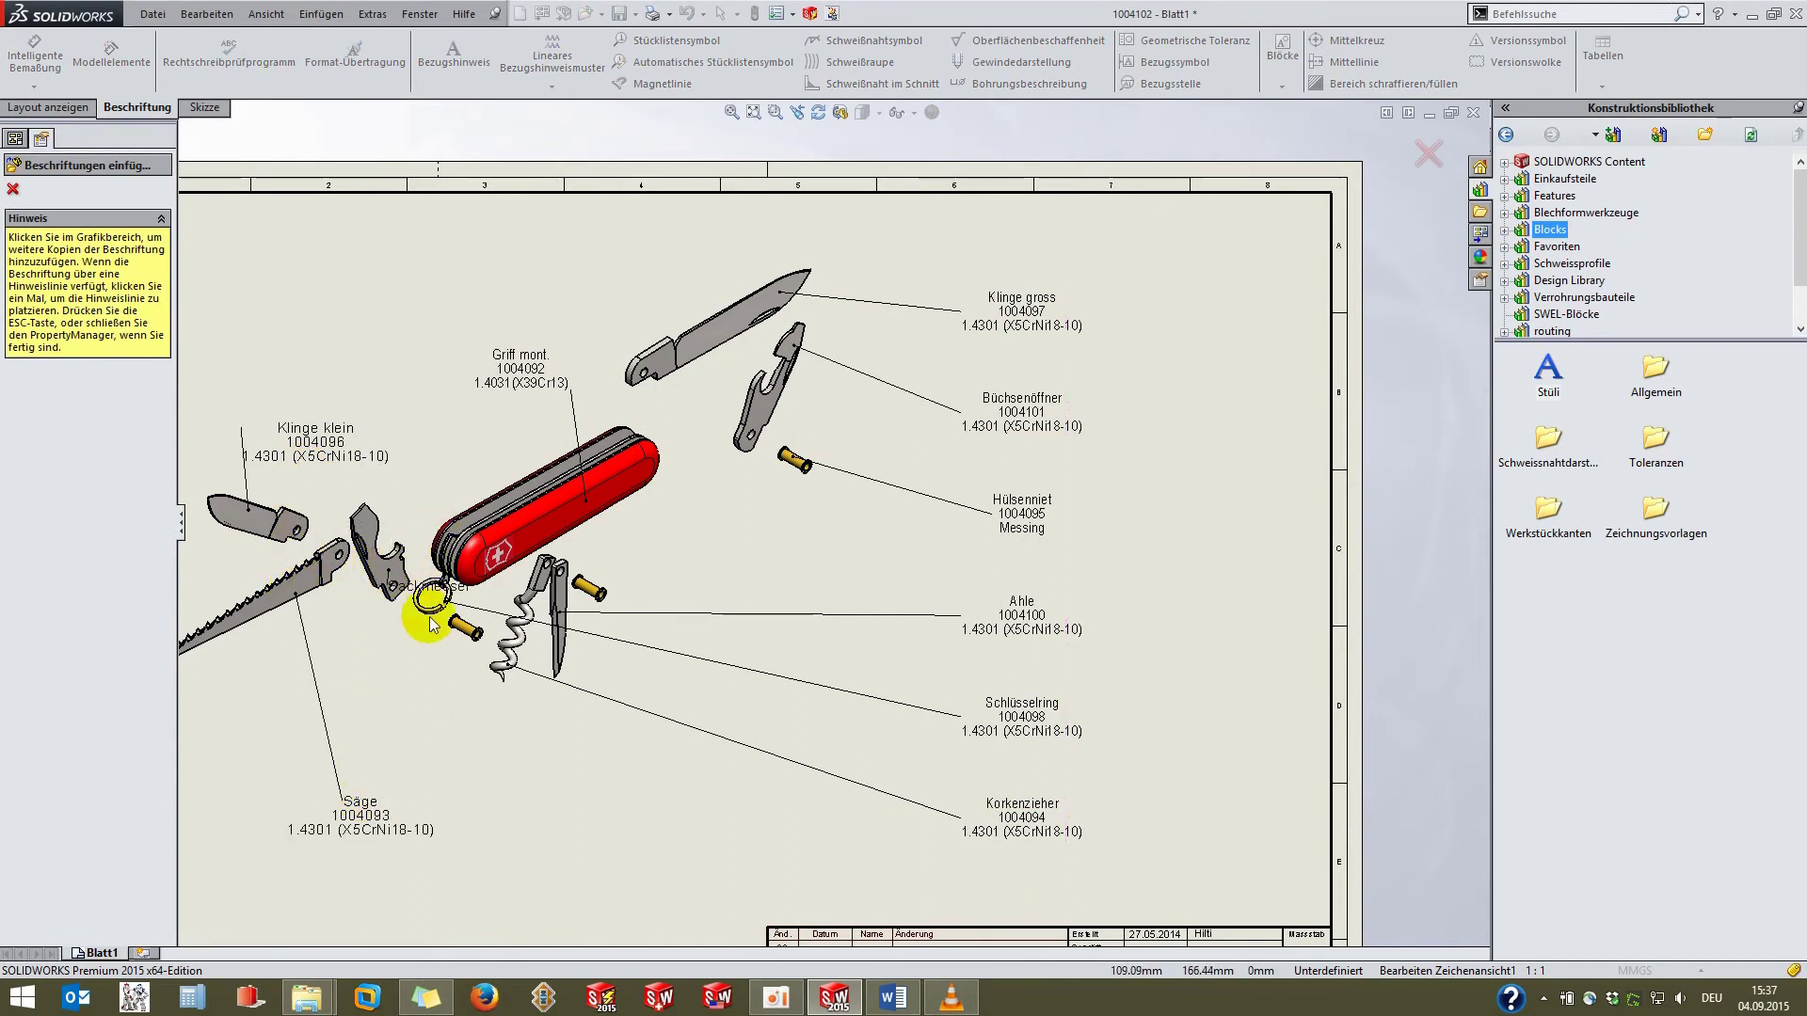
{"action": "left_click", "coordinate": [456, 755]}
{"action": "key", "text": "Escape"}
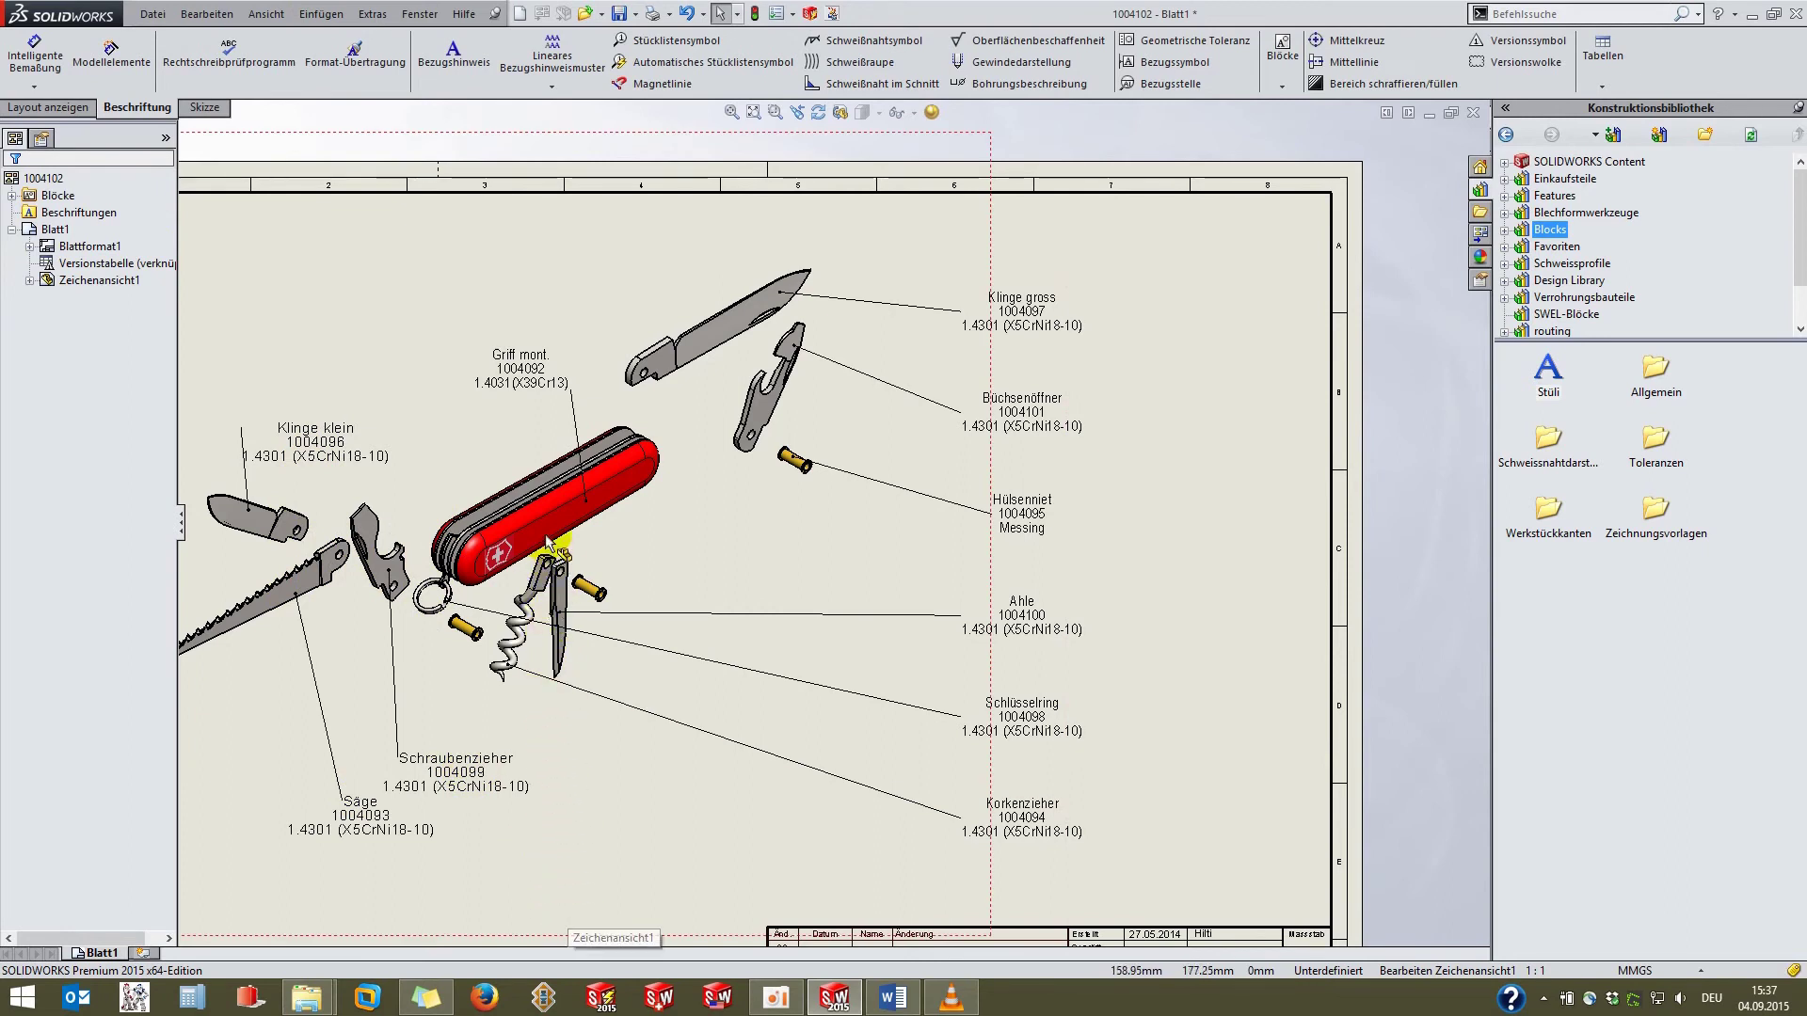
{"action": "left_click", "coordinate": [589, 484]}
{"action": "left_click", "coordinate": [596, 478]}
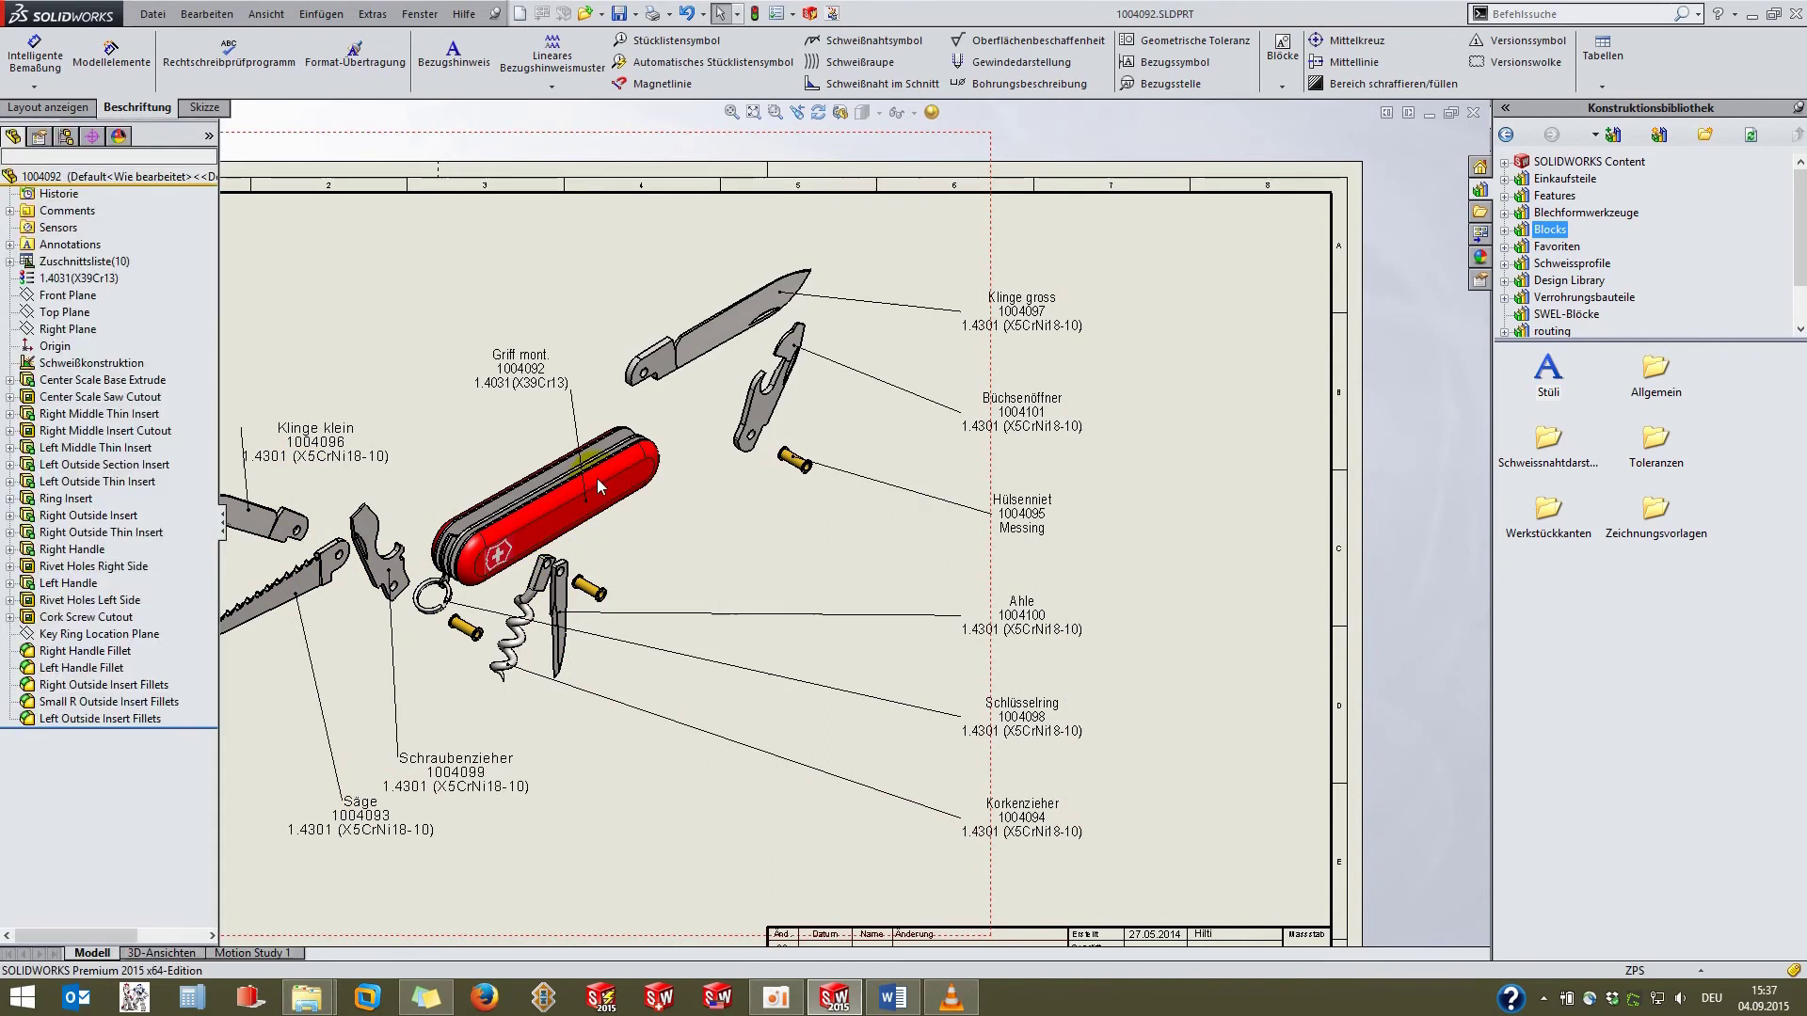
{"action": "left_click", "coordinate": [9, 260]}
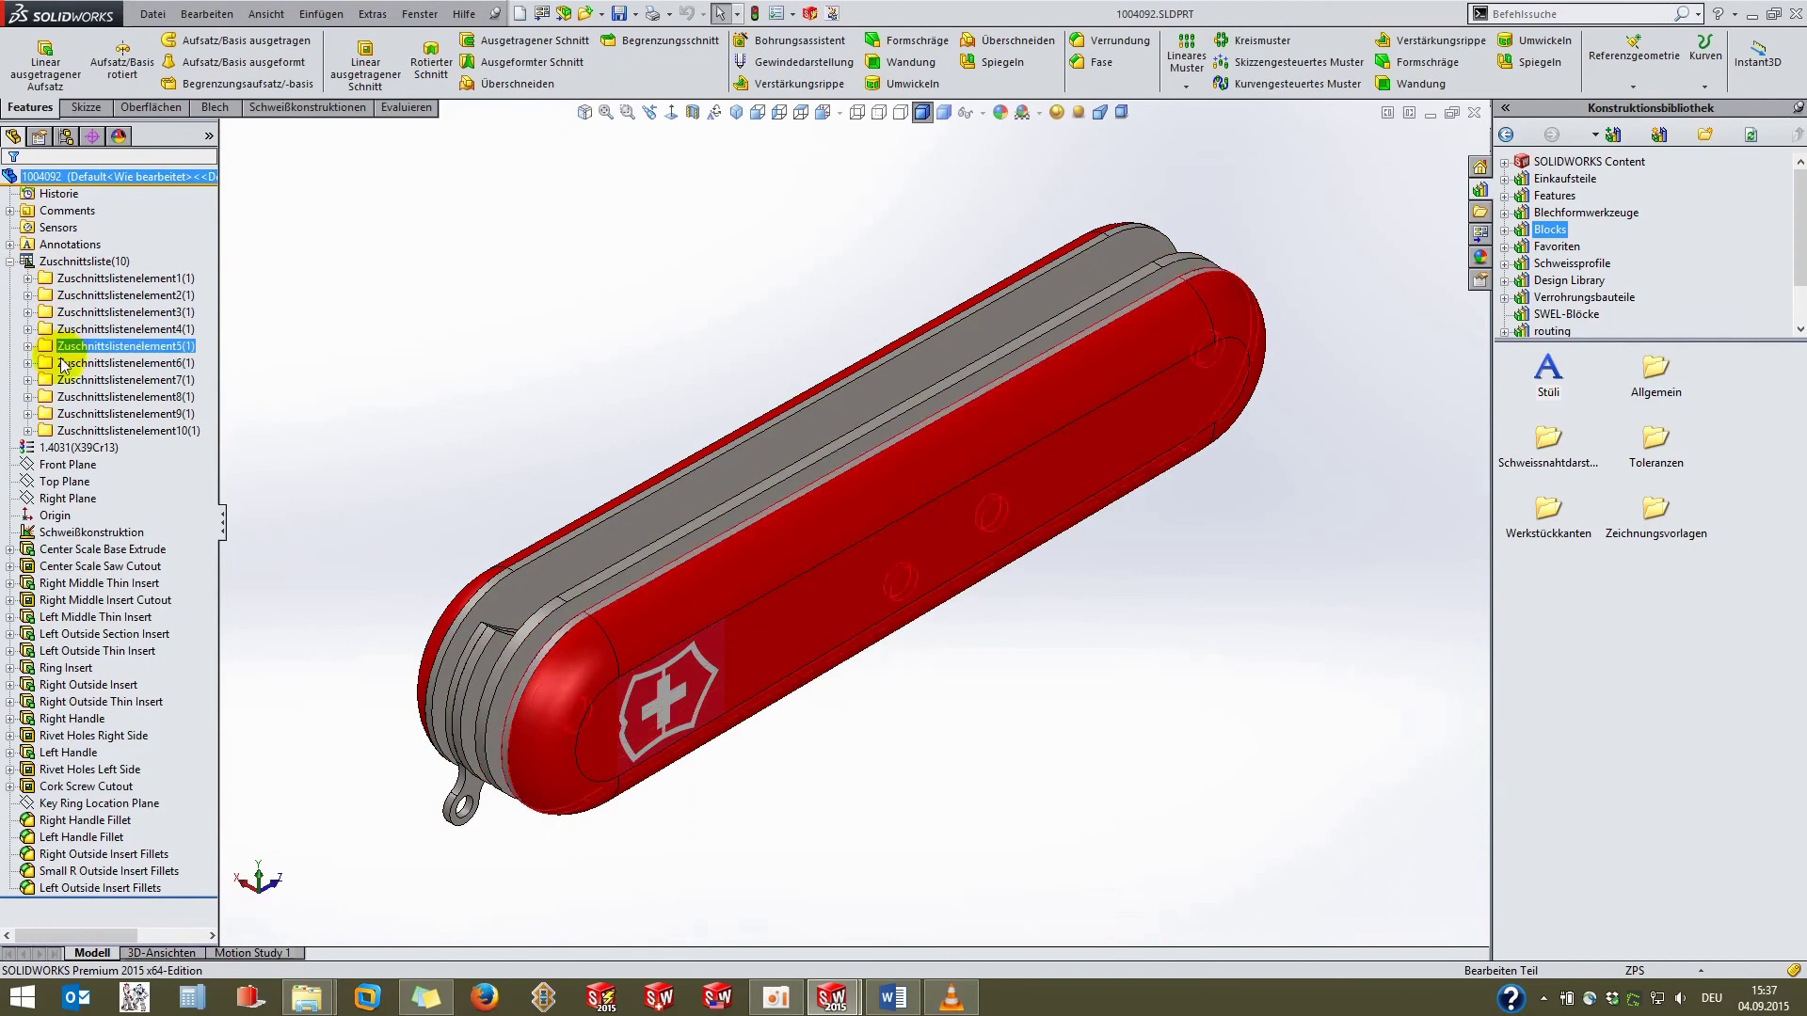
{"action": "key", "text": "ctrl+Tab"}
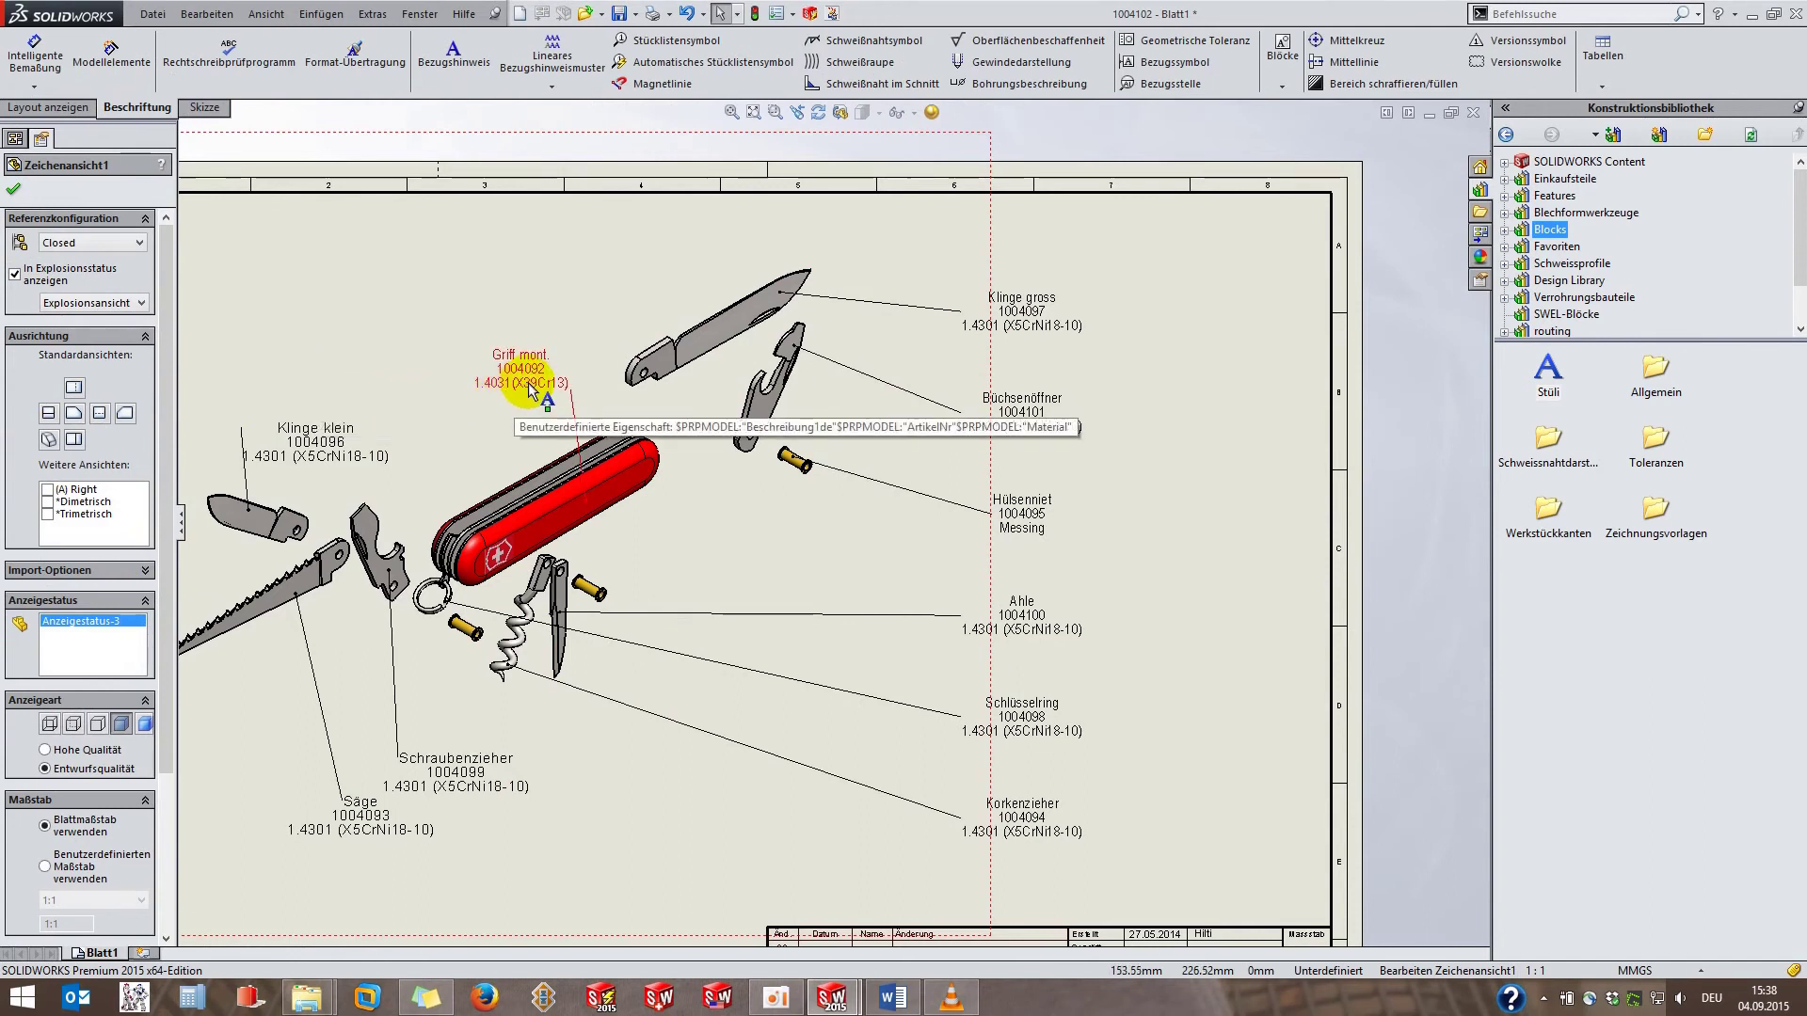
Start editing the text of the red handle's Griff mont. note.
{"action": "scroll", "coordinate": [528, 382], "scroll_direction": "down", "scroll_amount": 1}
{"action": "scroll", "coordinate": [528, 382], "scroll_direction": "down", "scroll_amount": 1}
{"action": "scroll", "coordinate": [528, 382], "scroll_direction": "down", "scroll_amount": 1}
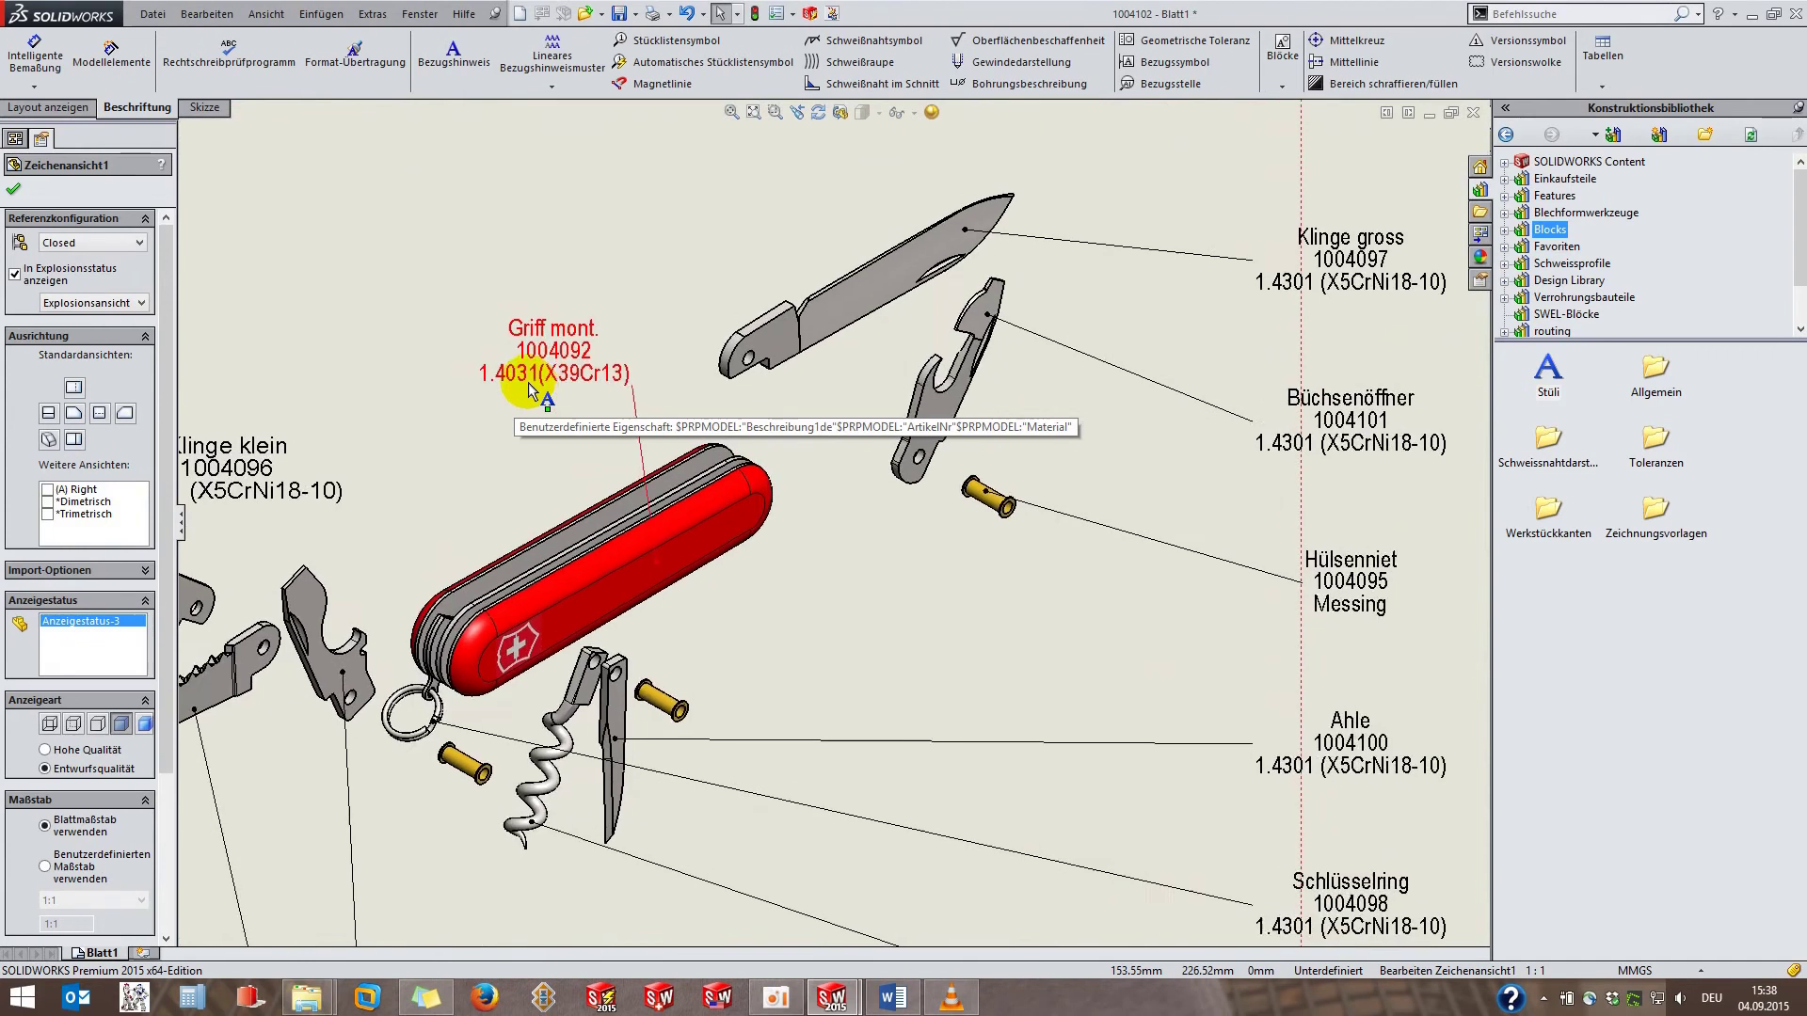
{"action": "scroll", "coordinate": [528, 382], "scroll_direction": "down", "scroll_amount": 1}
{"action": "left_click", "coordinate": [593, 381]}
{"action": "right_click", "coordinate": [583, 375]}
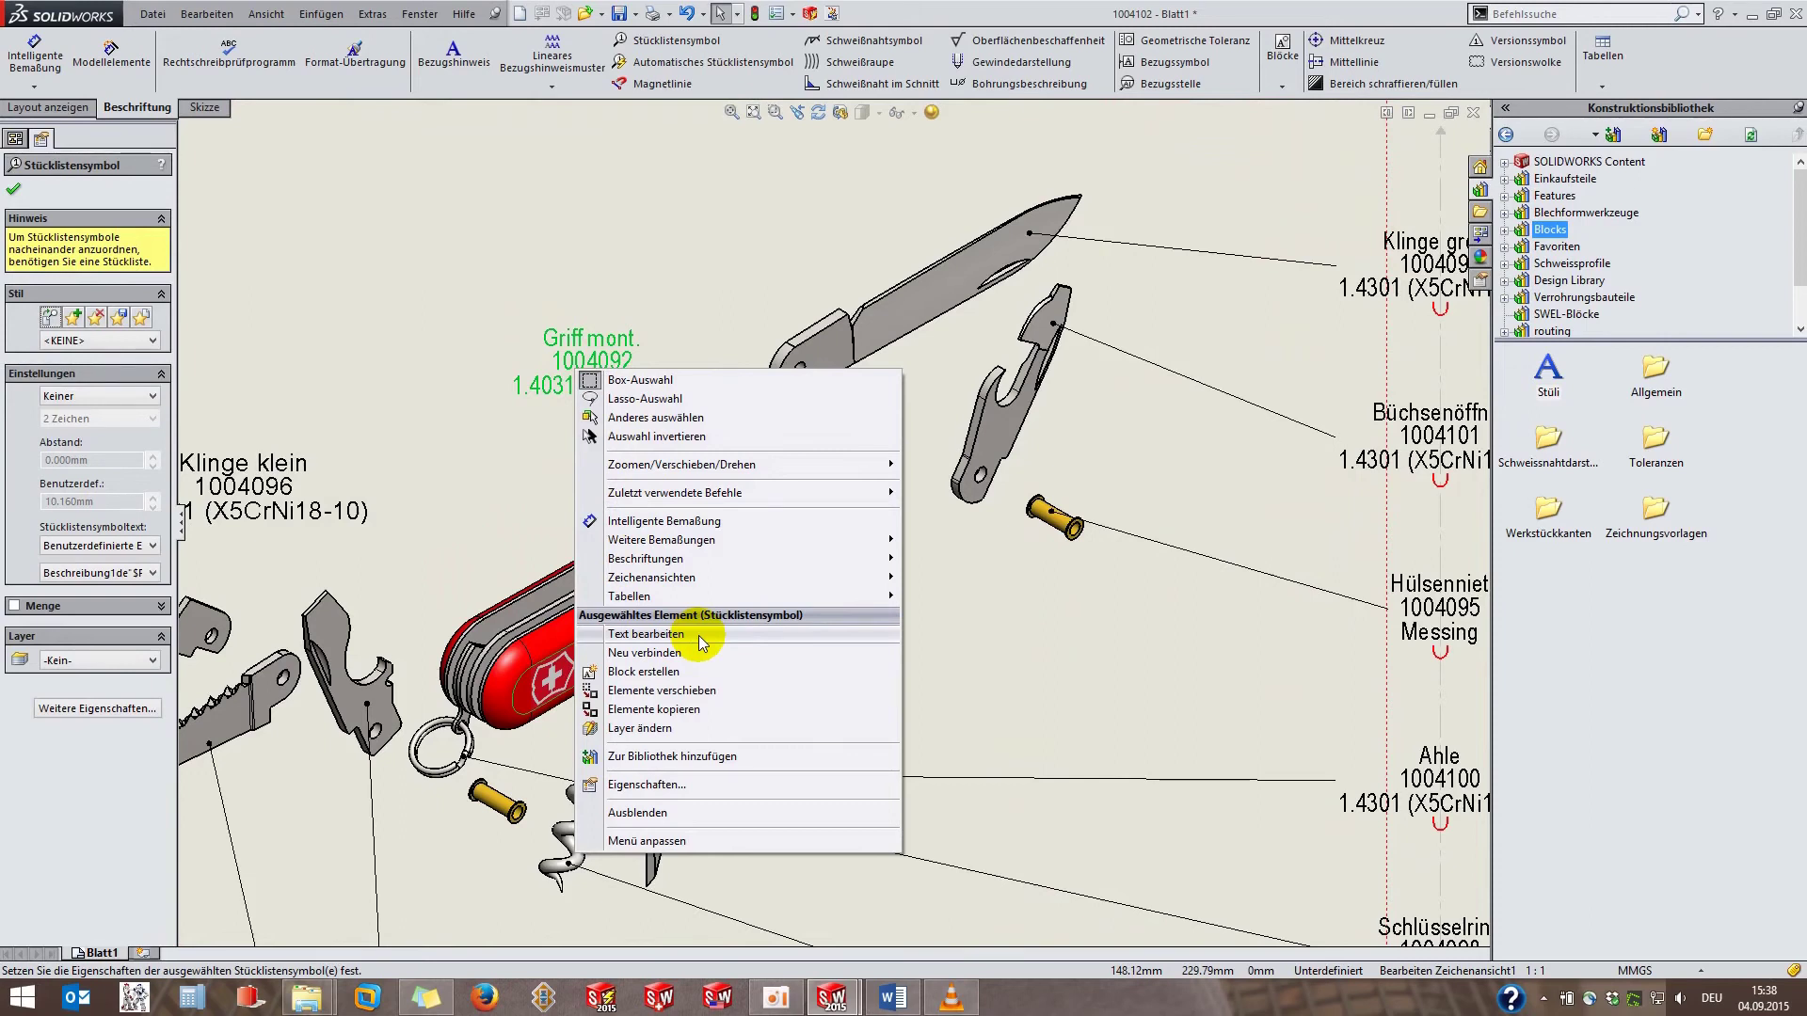
{"action": "left_click", "coordinate": [646, 634]}
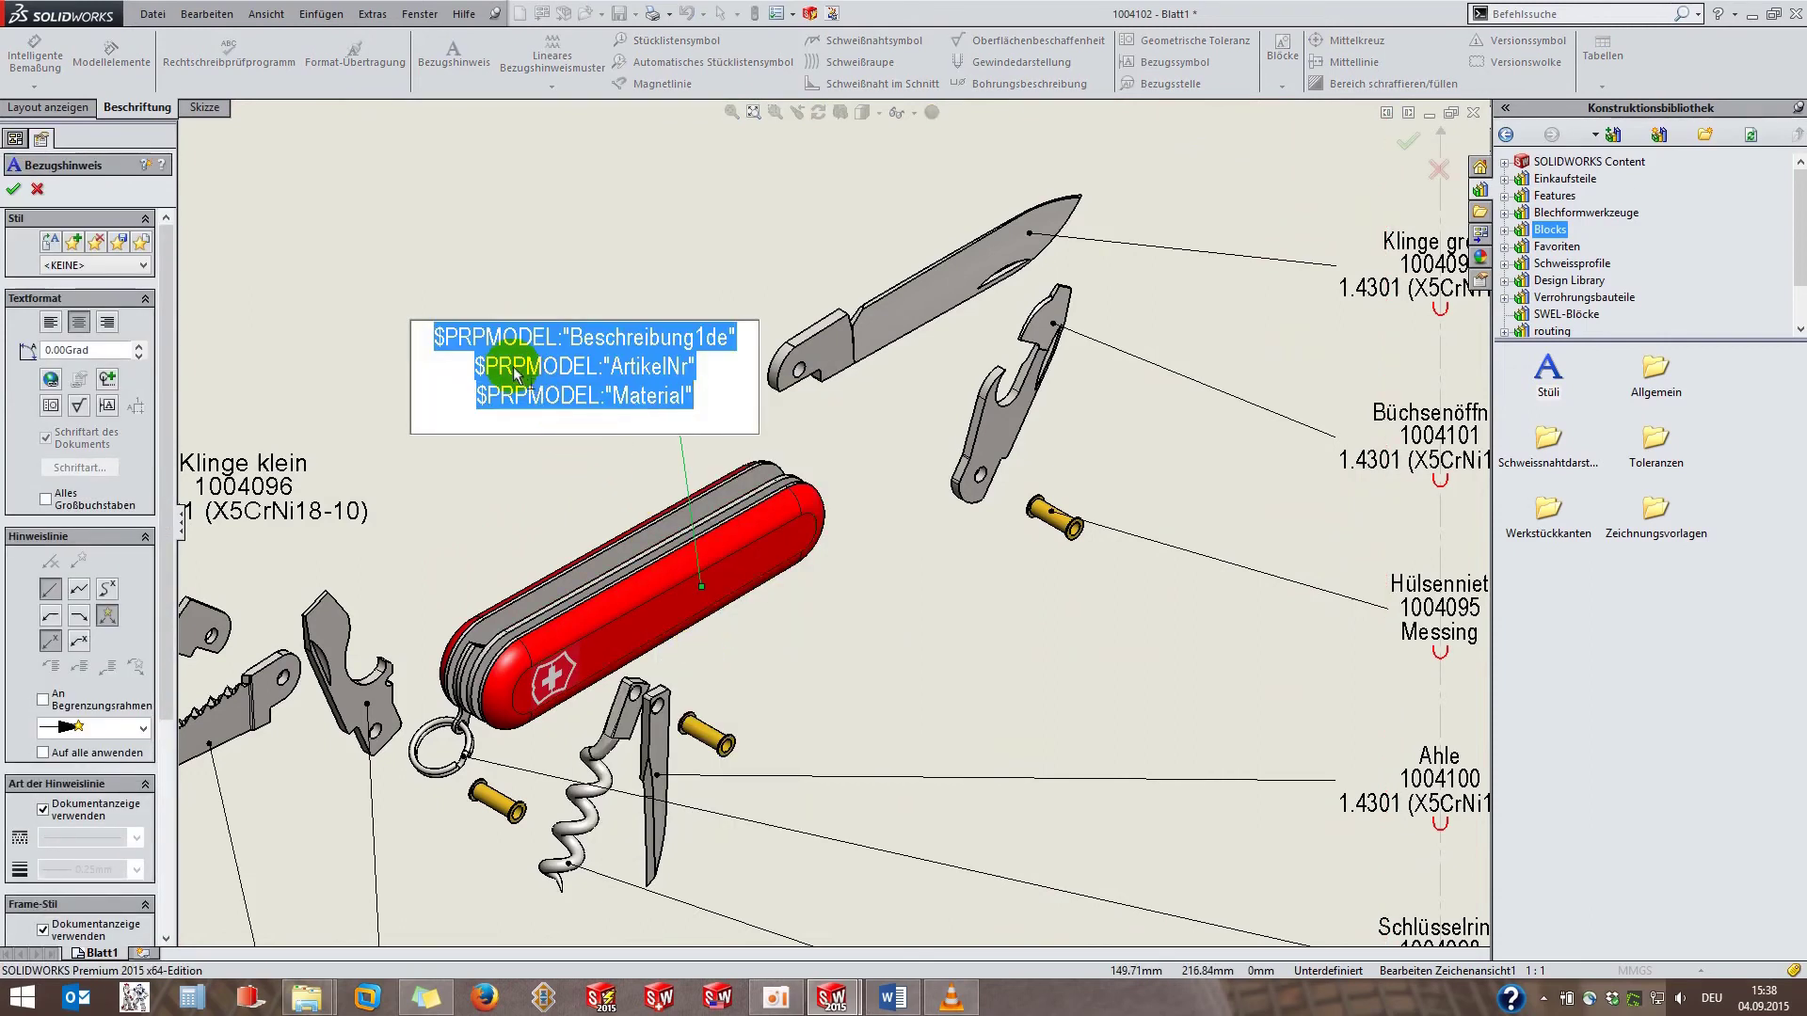
{"action": "left_click", "coordinate": [508, 374]}
Replace MODEL with WLD in all three $PRPMODEL property references.
{"action": "left_click_drag", "start_coordinate": [486, 337], "coordinate": [550, 353]}
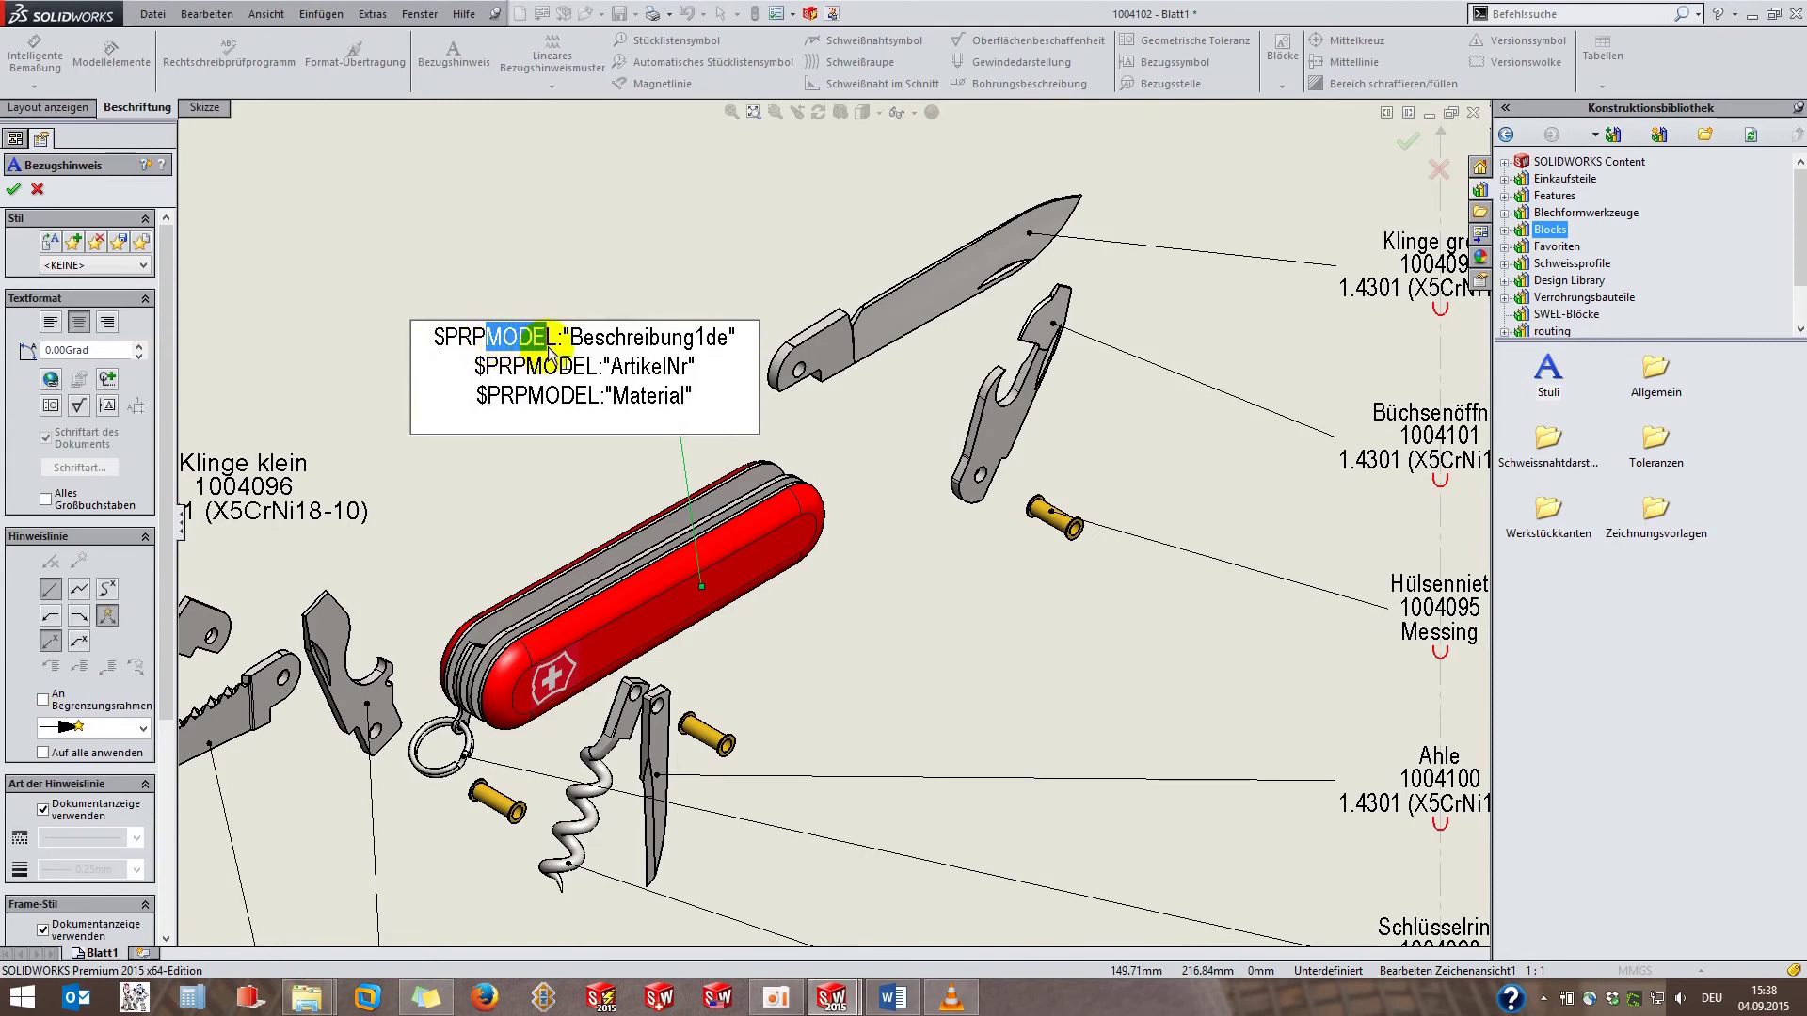
{"action": "type", "text": "WLD"}
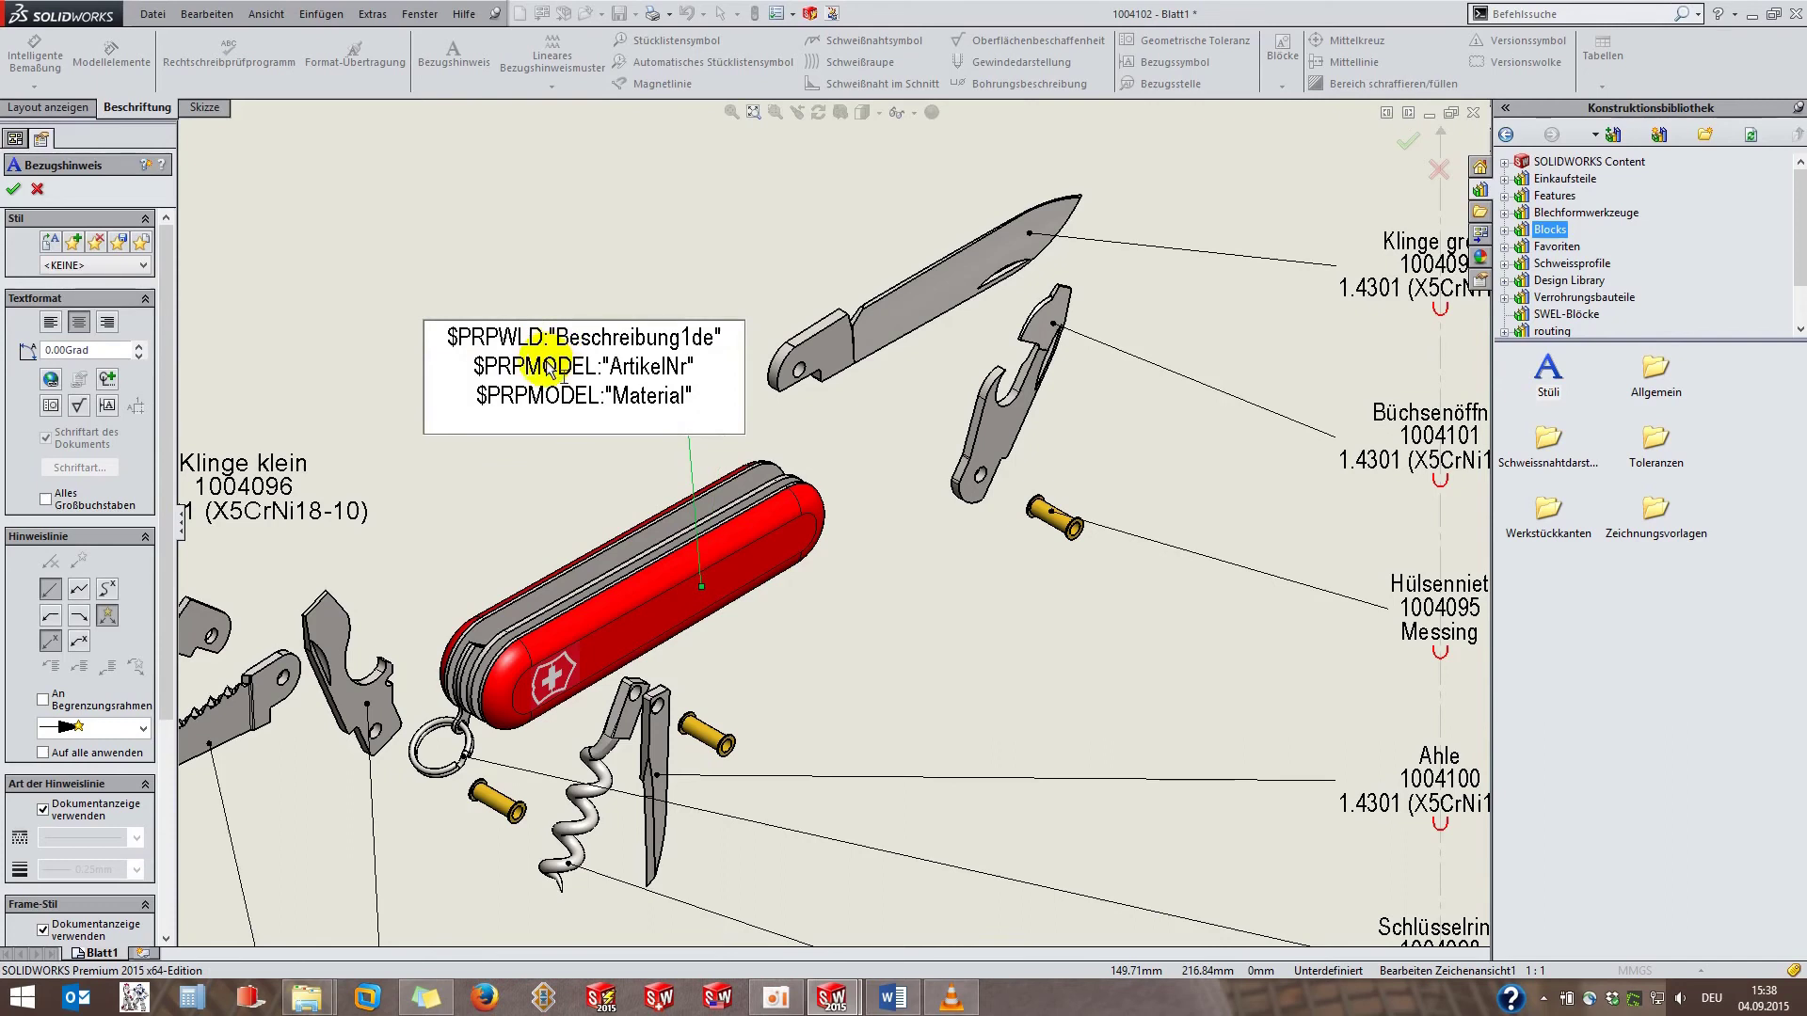
{"action": "left_click_drag", "start_coordinate": [531, 373], "coordinate": [603, 368]}
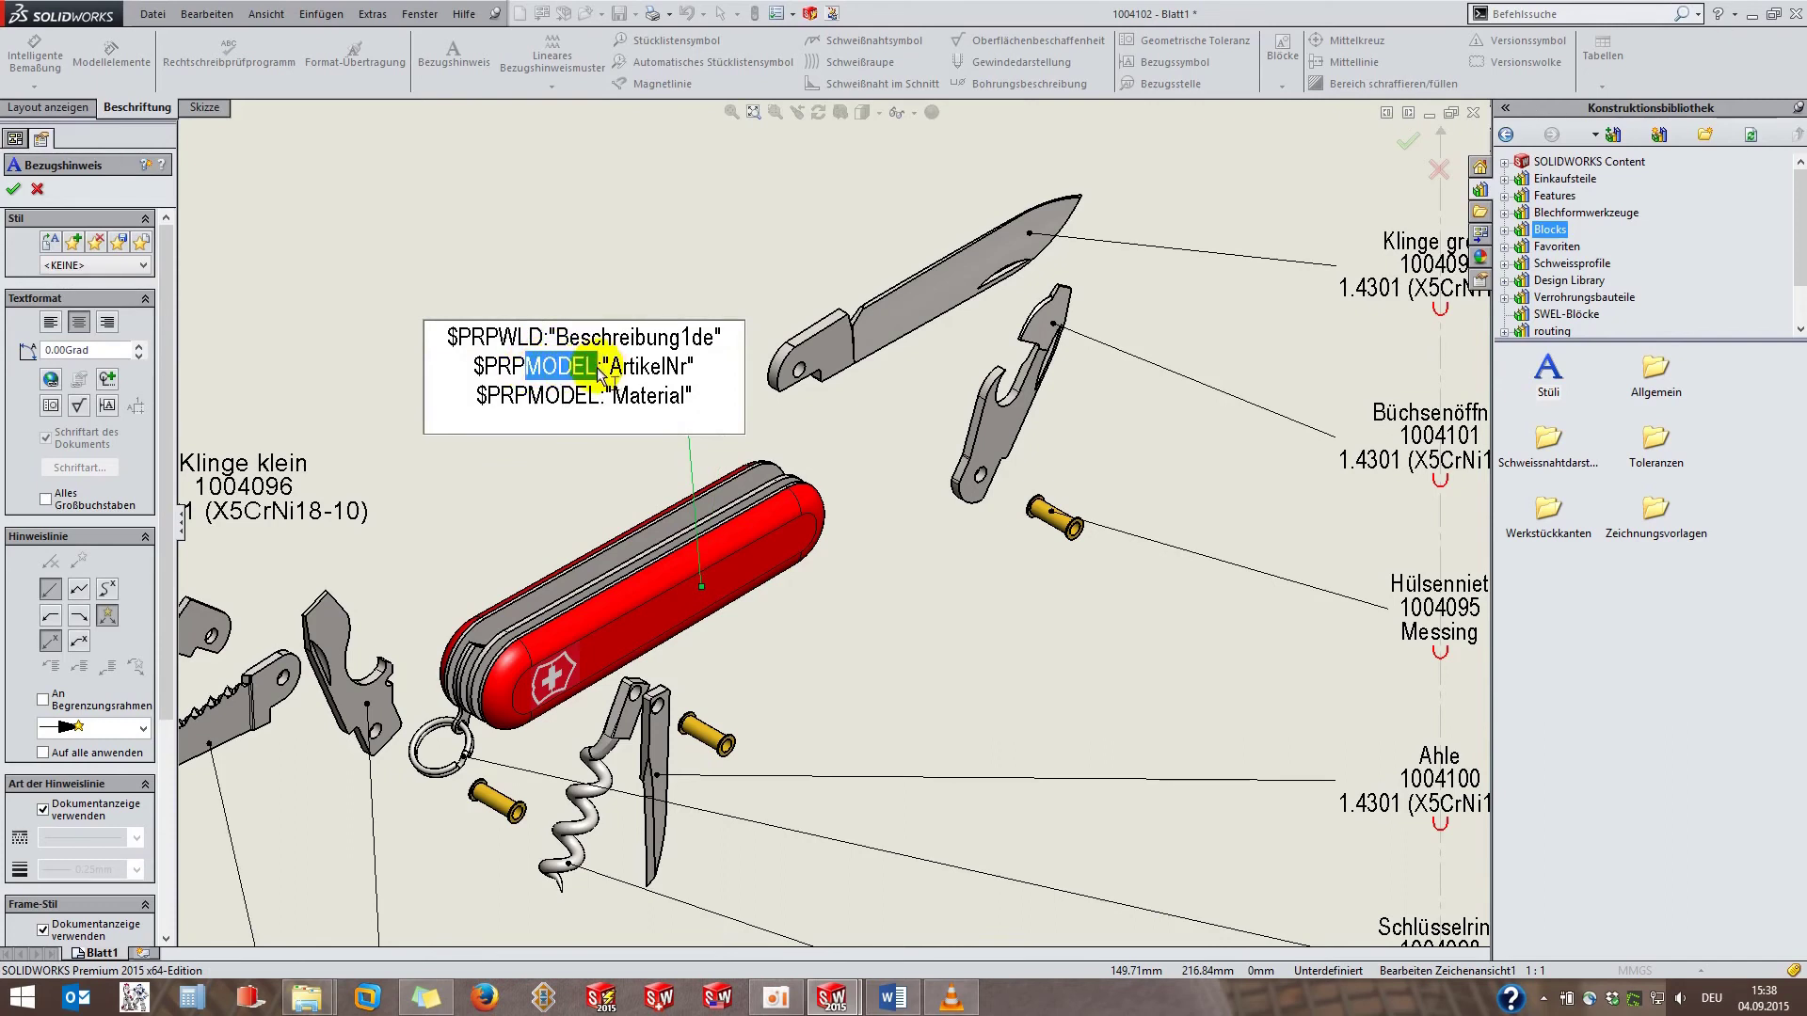
{"action": "type", "text": "WLD"}
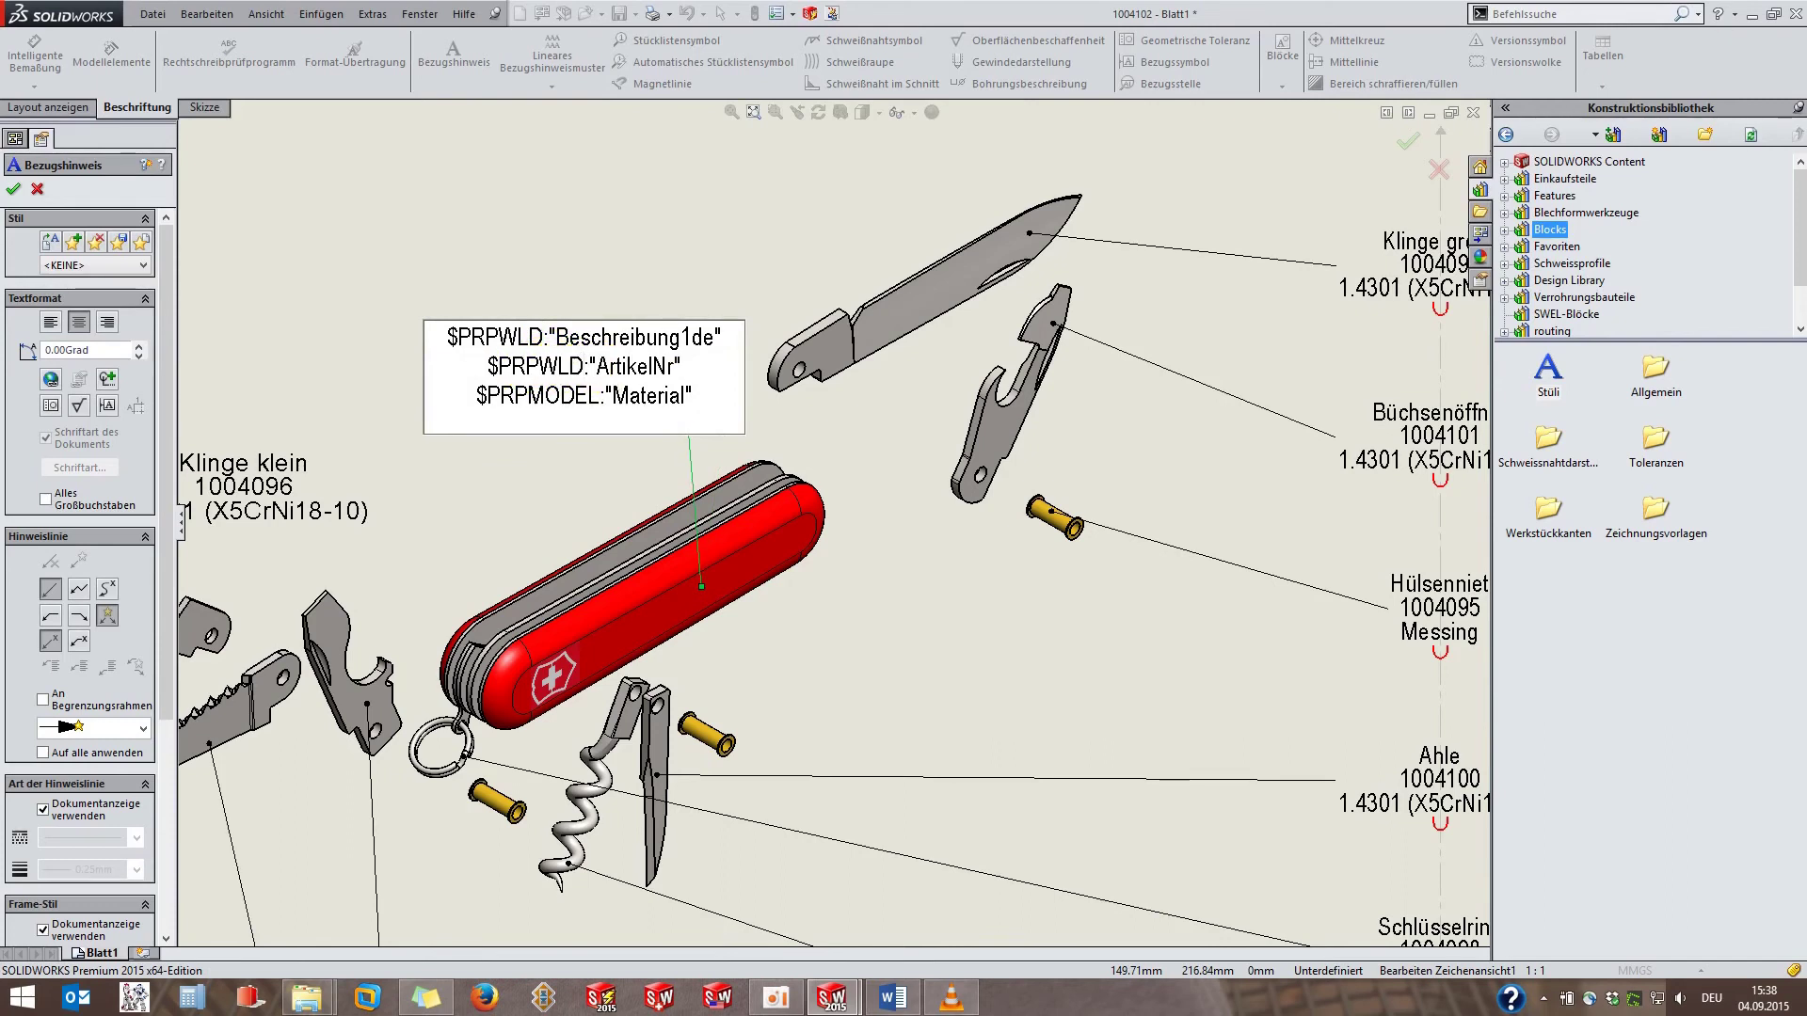
{"action": "left_click_drag", "start_coordinate": [528, 395], "coordinate": [598, 414]}
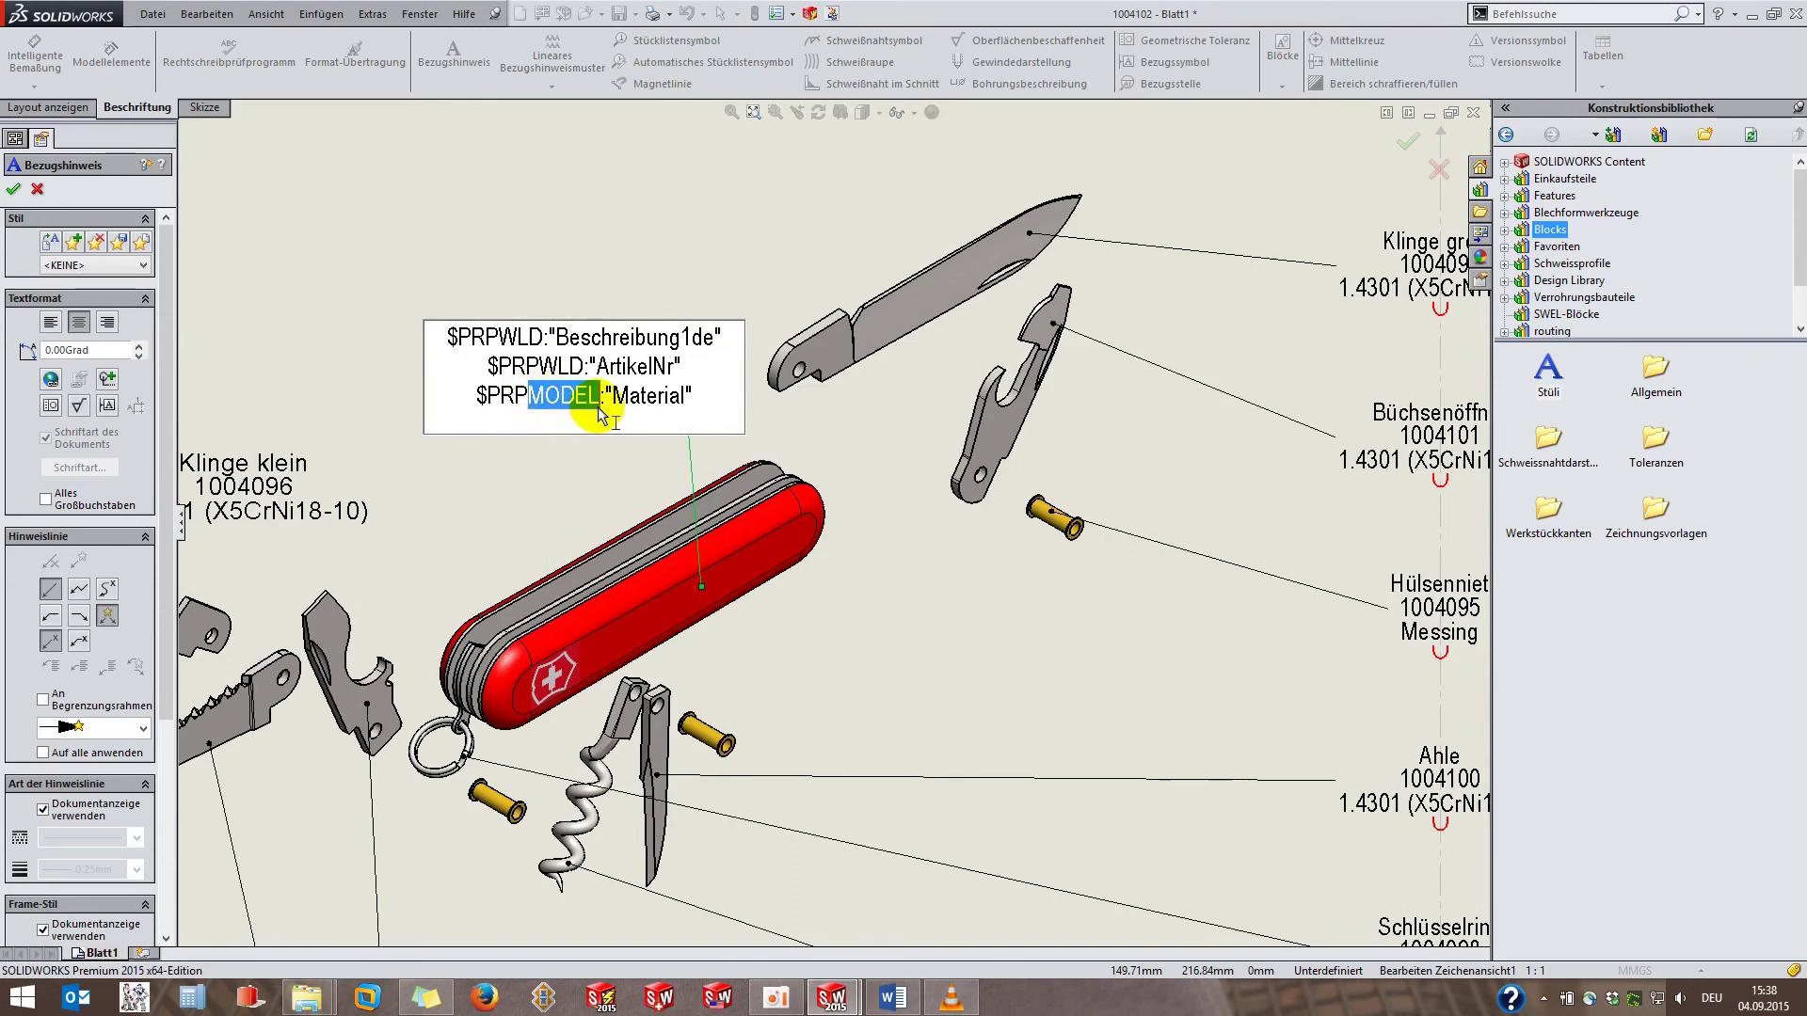
{"action": "type", "text": "WLD"}
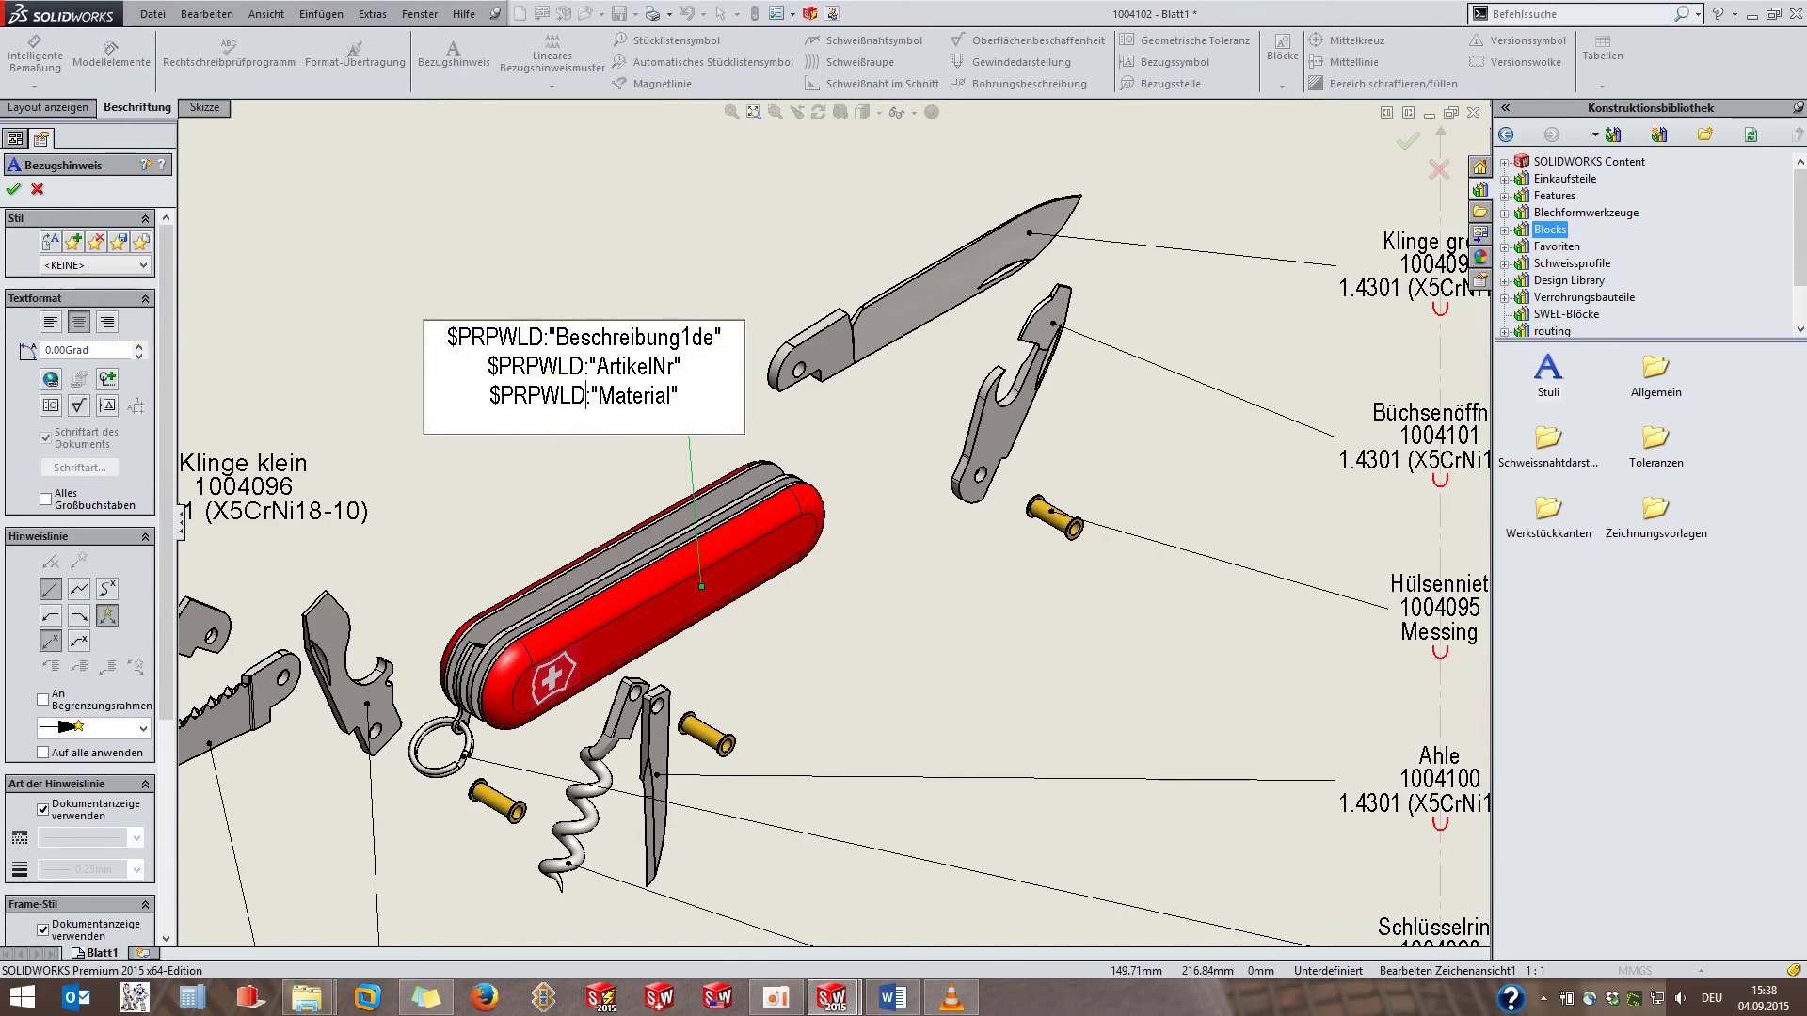
{"action": "left_click", "coordinate": [563, 285]}
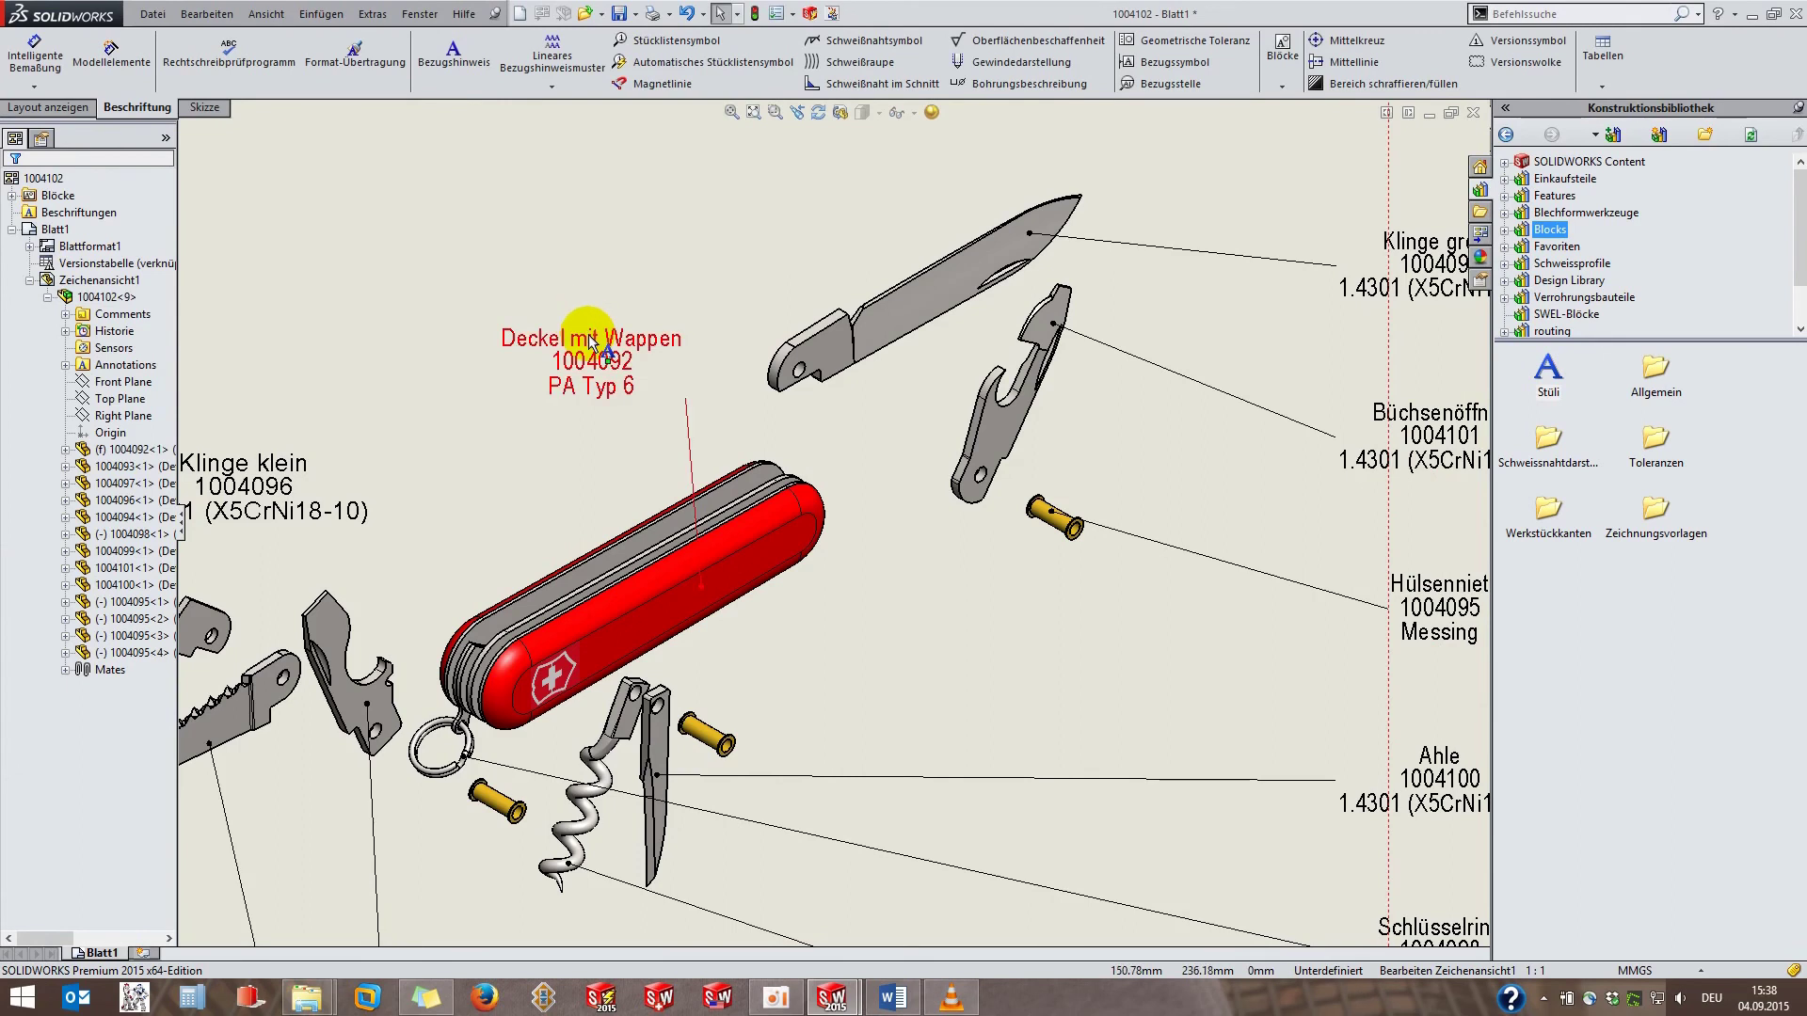
Save the note to the Design Library as Mehrkörper and place a copy on the red handle.
{"action": "right_click", "coordinate": [587, 330]}
{"action": "left_click", "coordinate": [682, 722]}
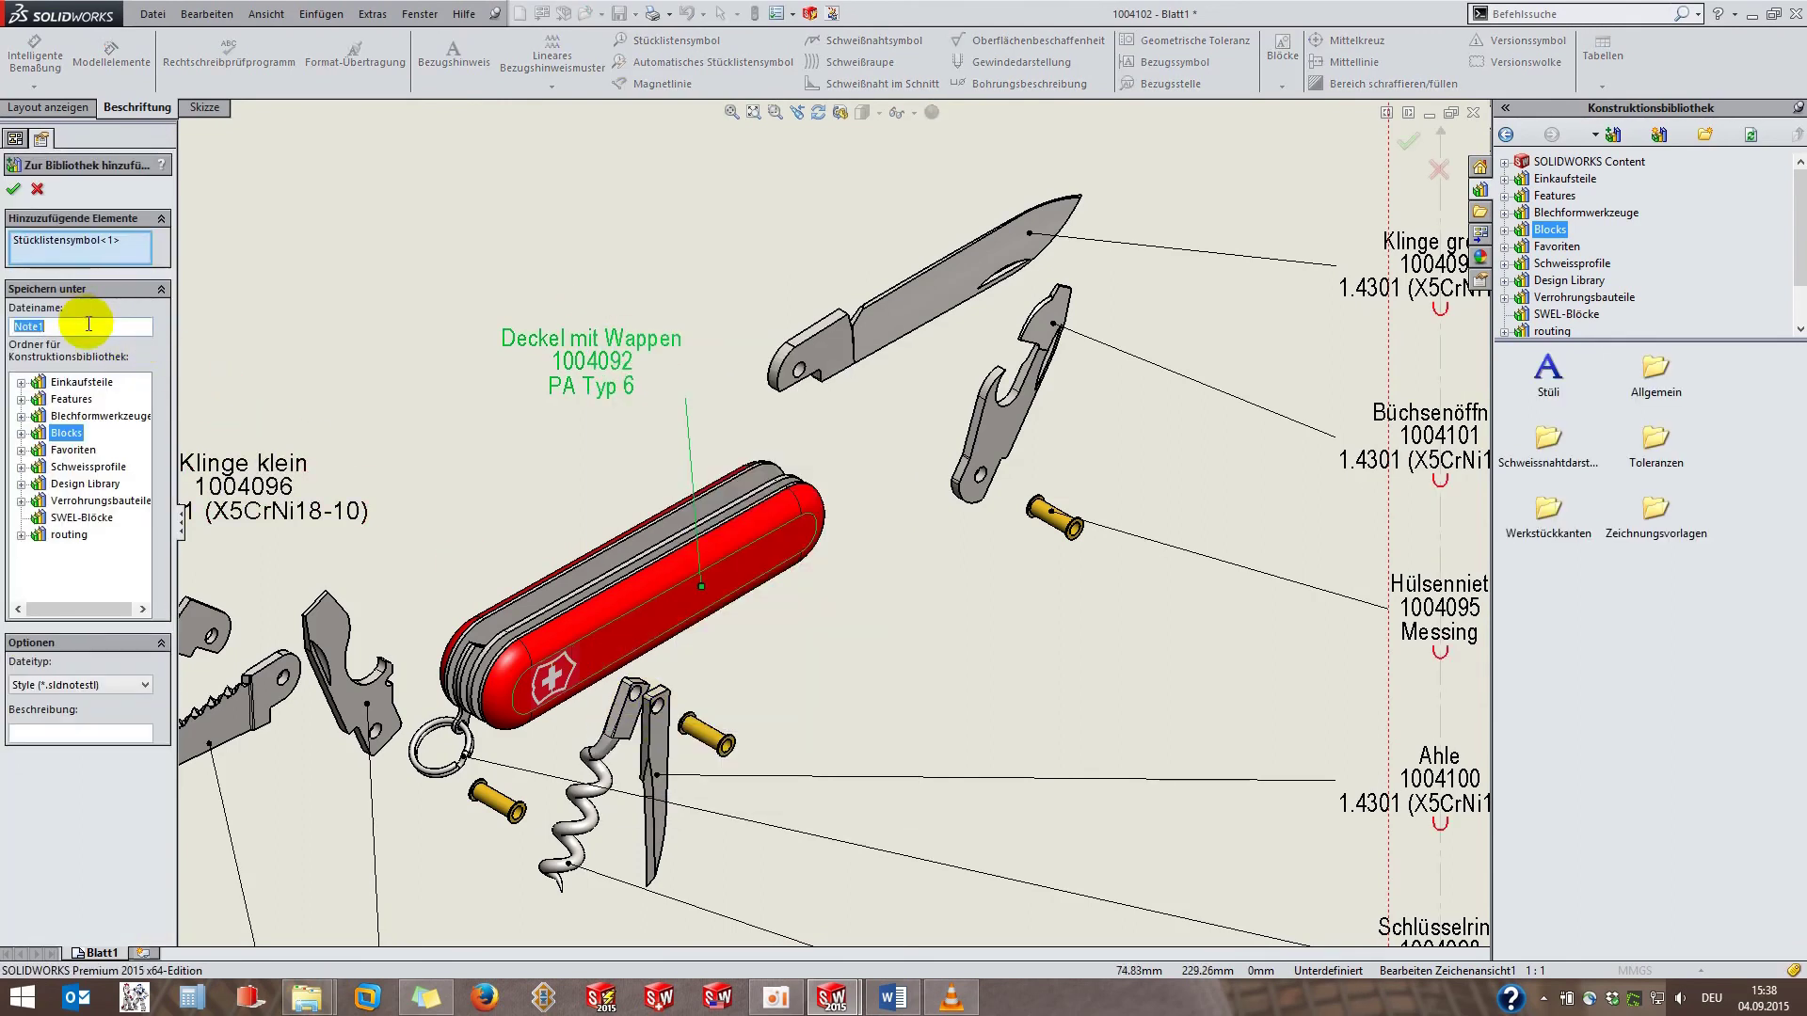
{"action": "type", "text": "Mehrkörper"}
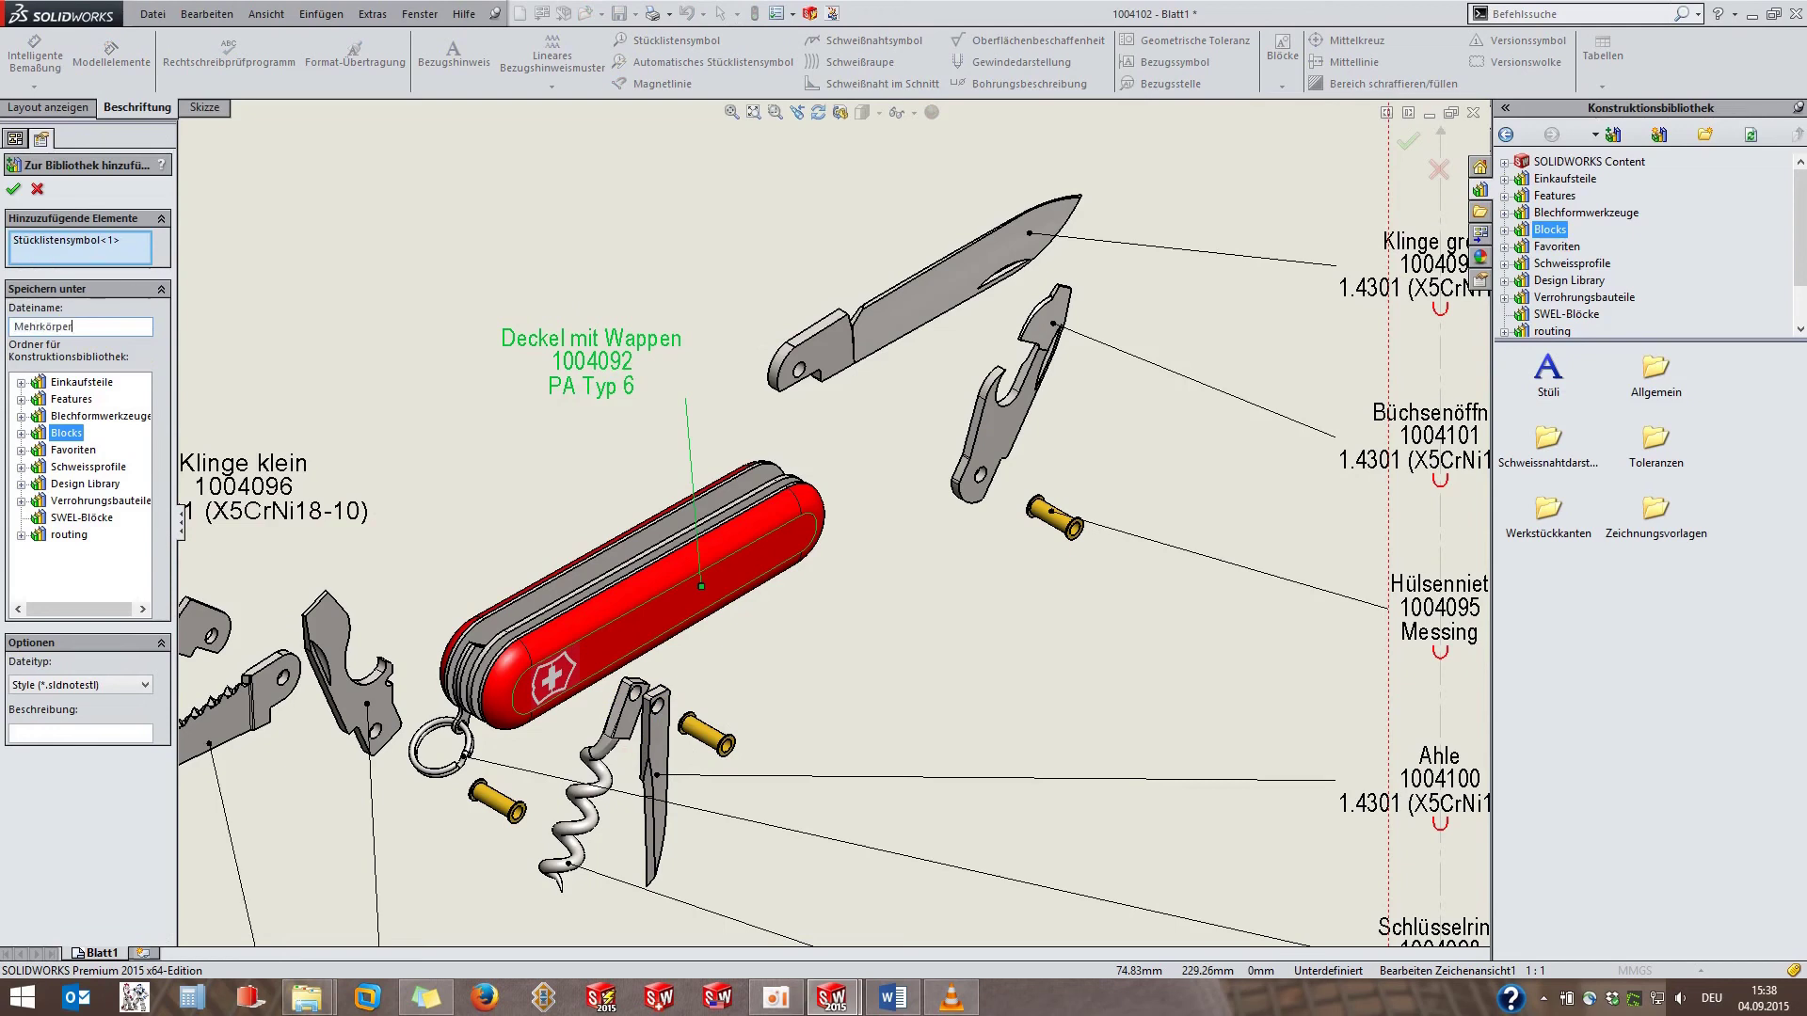
{"action": "left_click", "coordinate": [13, 189]}
{"action": "left_click_drag", "start_coordinate": [1547, 369], "coordinate": [552, 555]}
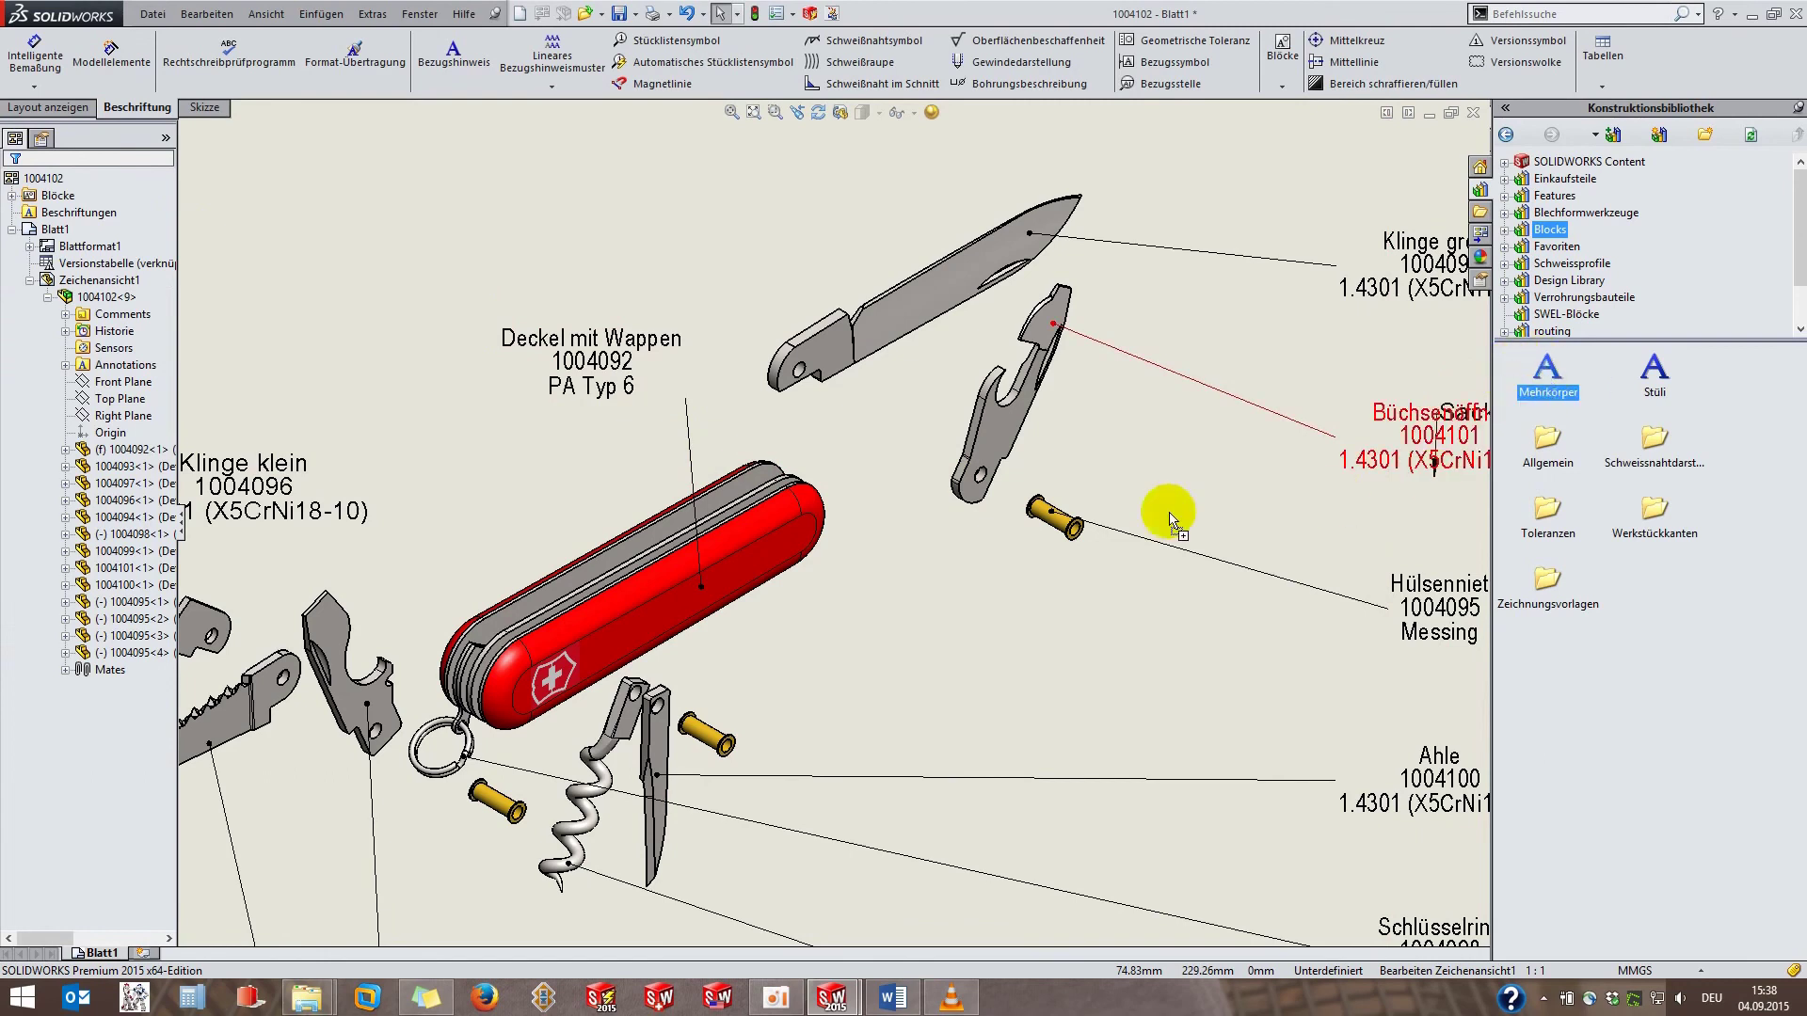
Place the Seitenwand, 1004092, 1.4031(X39Cr13) note above the knife, with its leader on the red handle's side wall.
{"action": "left_click", "coordinate": [550, 590]}
{"action": "left_click", "coordinate": [337, 213]}
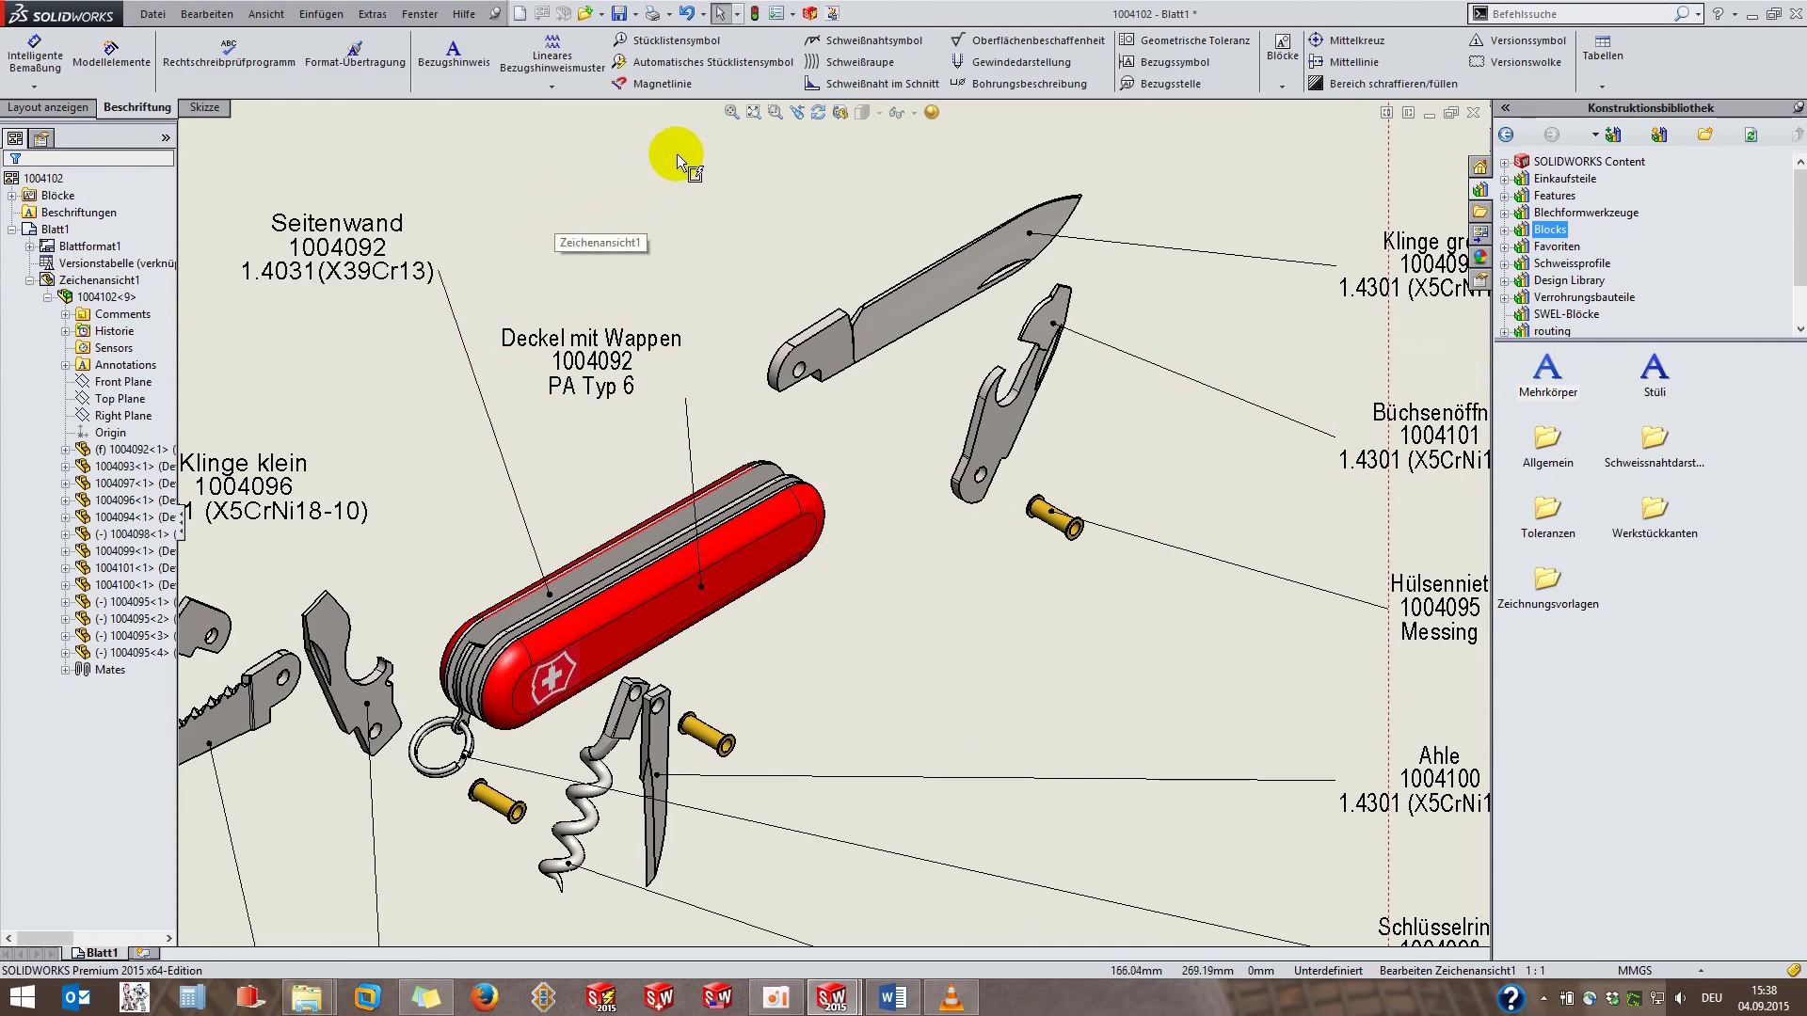
{"action": "left_click", "coordinate": [731, 112]}
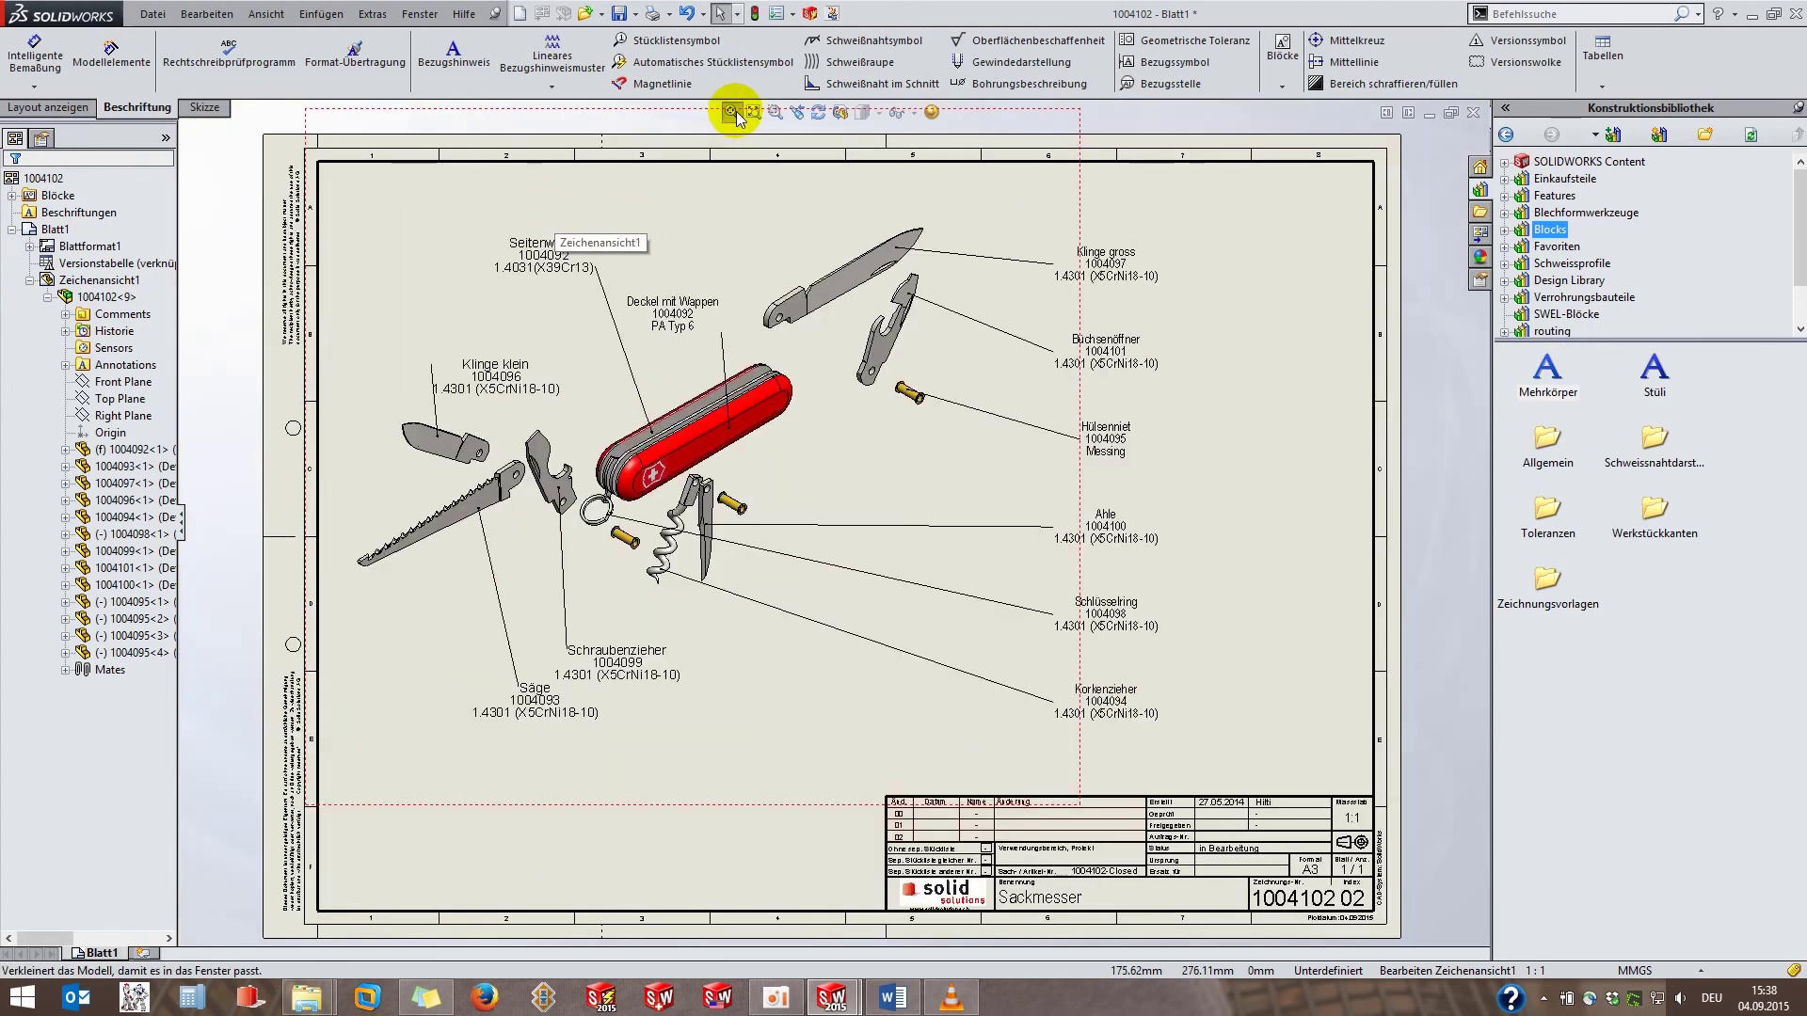